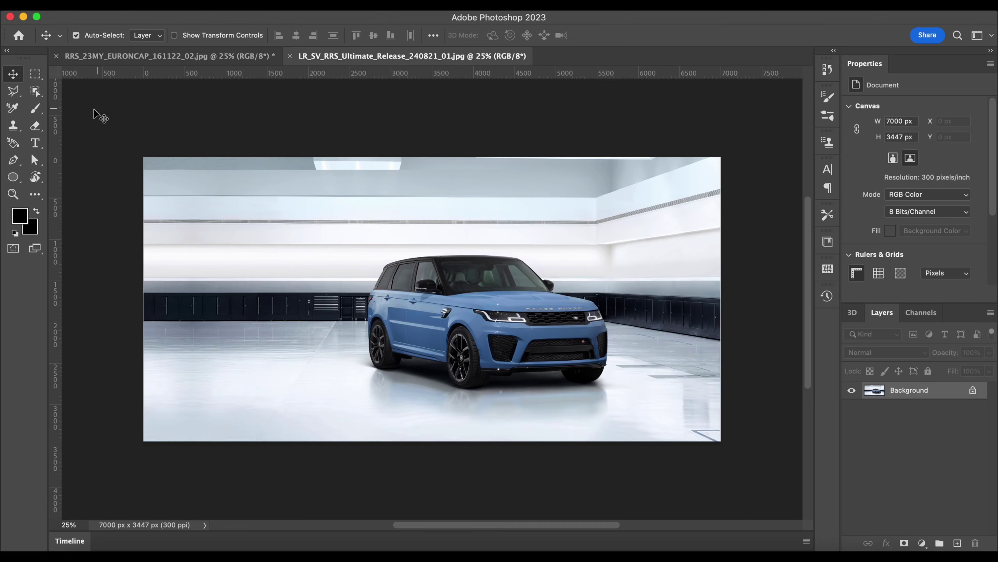
Paste the copied blue car into the RRS_23MY_EURONCAP_161122_02.jpg document.
key("m")
left_click(230, 58)
key("super+v")
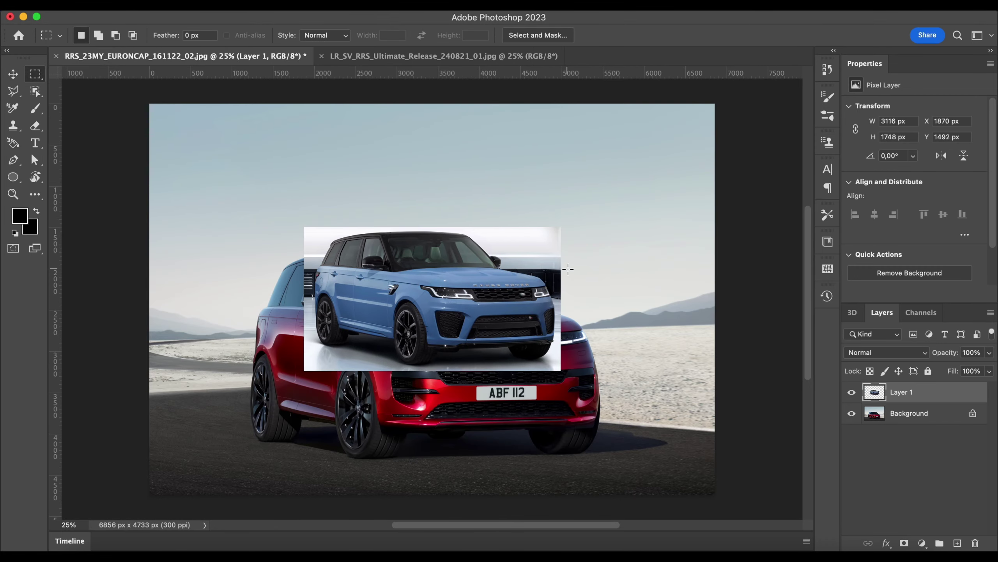
Lower the pasted car layer's opacity to 65% and scale it over the red car to about 4859 × 2725 px.
key("v")
key("super+t")
left_click_drag(489, 287, 539, 379)
left_click(986, 352)
left_click_drag(988, 368, 966, 370)
left_click_drag(354, 319, 236, 252)
left_click_drag(328, 352, 336, 343)
left_click_drag(619, 454, 608, 447)
left_click_drag(506, 395, 511, 415)
left_click_drag(252, 262, 219, 244)
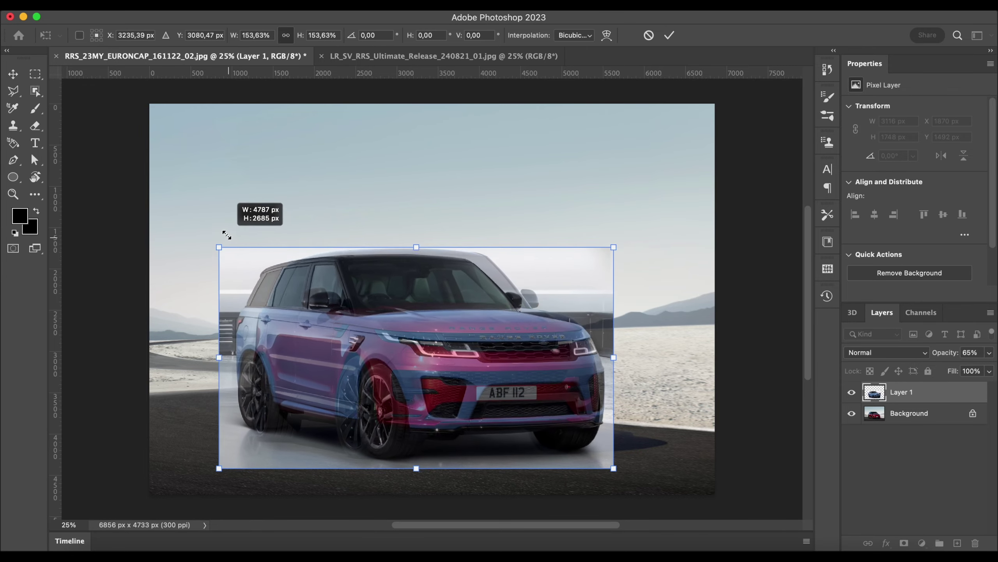
left_click(669, 35)
Restore the blue car layer's opacity to 100% and hide the layer.
left_click(990, 352)
left_click_drag(966, 369, 996, 367)
left_click(851, 391)
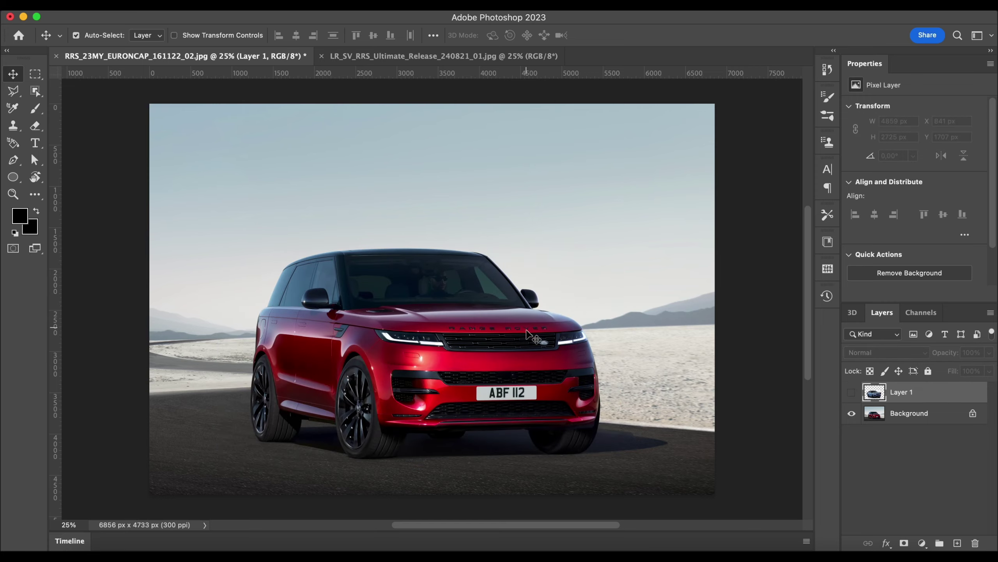
Unlock the Background layer containing the red car.
left_click(943, 414)
left_click(972, 413)
key("super+0")
scroll(454, 362, "down", 2)
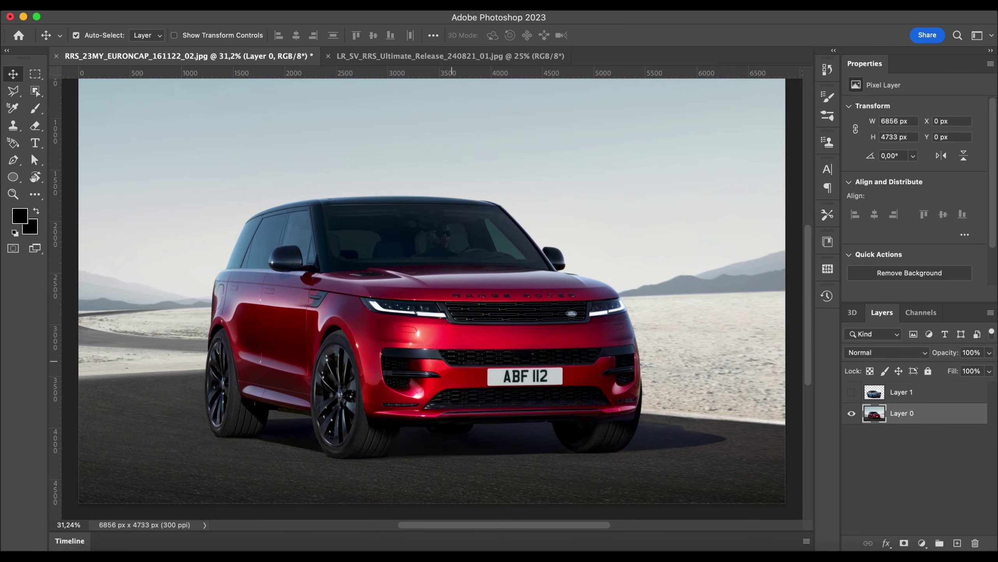
scroll(457, 368, "up", 5)
scroll(457, 368, "left", 2)
Show the blue car layer again with its front wheel in close view.
left_click(851, 393)
scroll(544, 376, "up", 3)
scroll(543, 377, "up", 3)
scroll(544, 377, "left", 4)
scroll(543, 376, "down", 2)
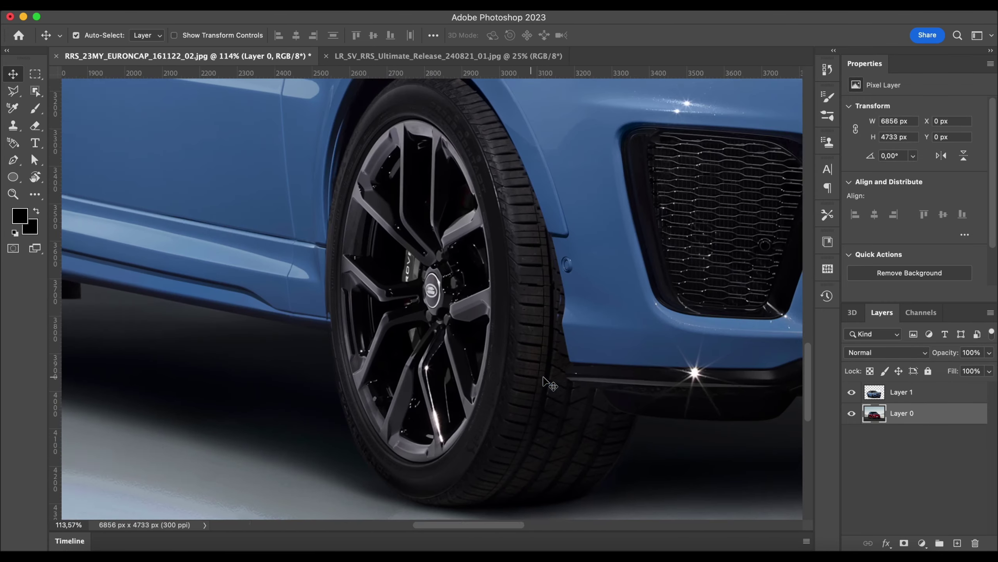
scroll(544, 377, "right", 1)
Try to select the blue car's front wheel with the Object Selection tool.
left_click(35, 74)
left_click(35, 91)
left_click_drag(283, 122, 465, 469)
scroll(465, 458, "up", 2)
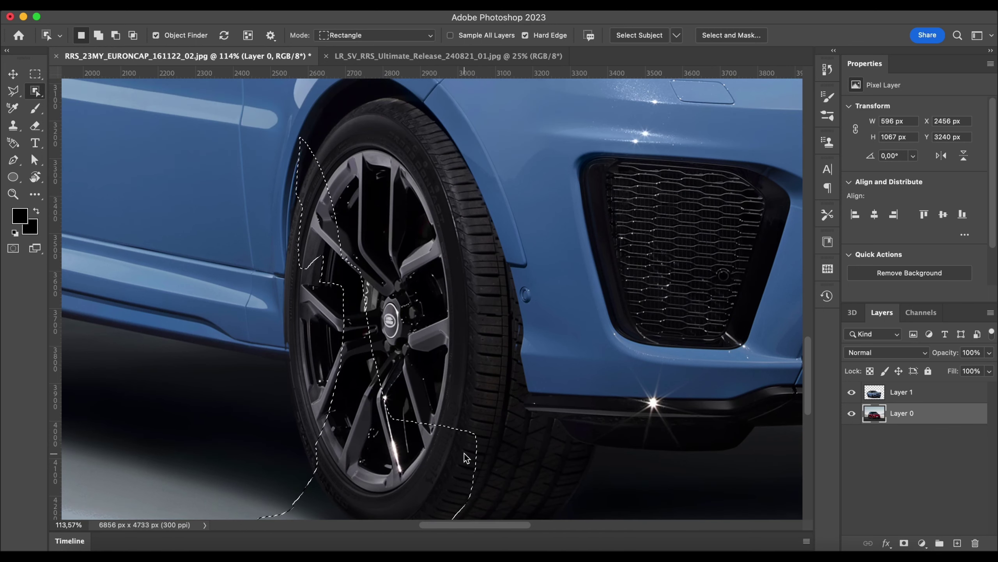
scroll(465, 459, "down", 2)
Add a new top layer and outline the blue car's front rim with an elliptical selection, lasso-refined to about 408 × 921 px.
left_click(35, 75)
left_click(90, 90)
right_click(35, 77)
left_click(64, 86)
scroll(511, 307, "up", 1)
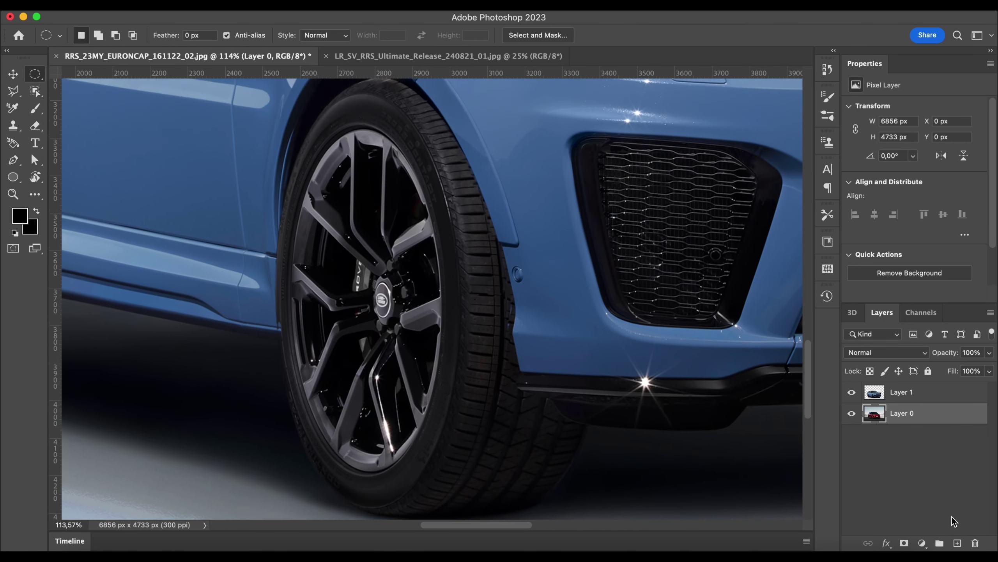
left_click_drag(892, 409, 893, 384)
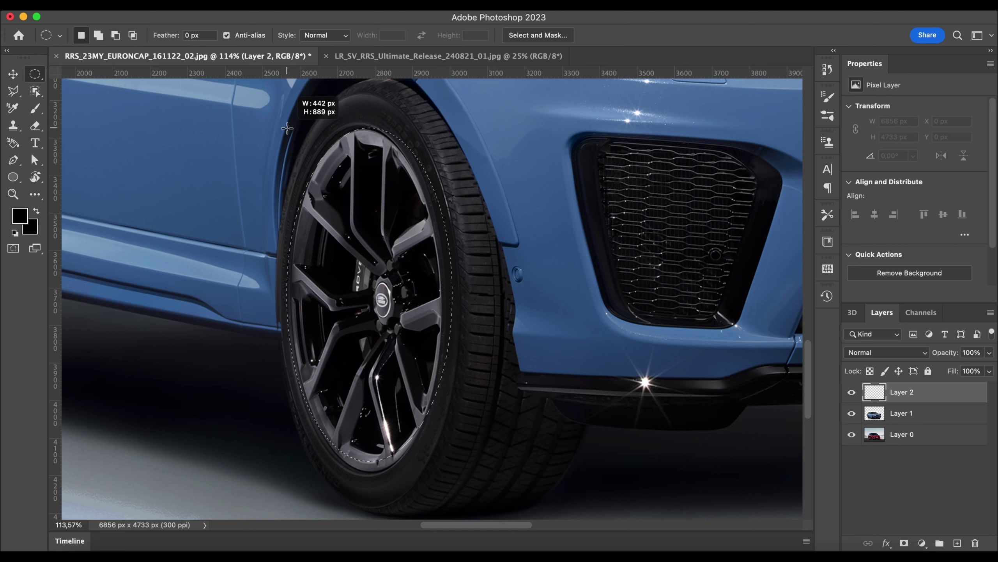
left_click(15, 94)
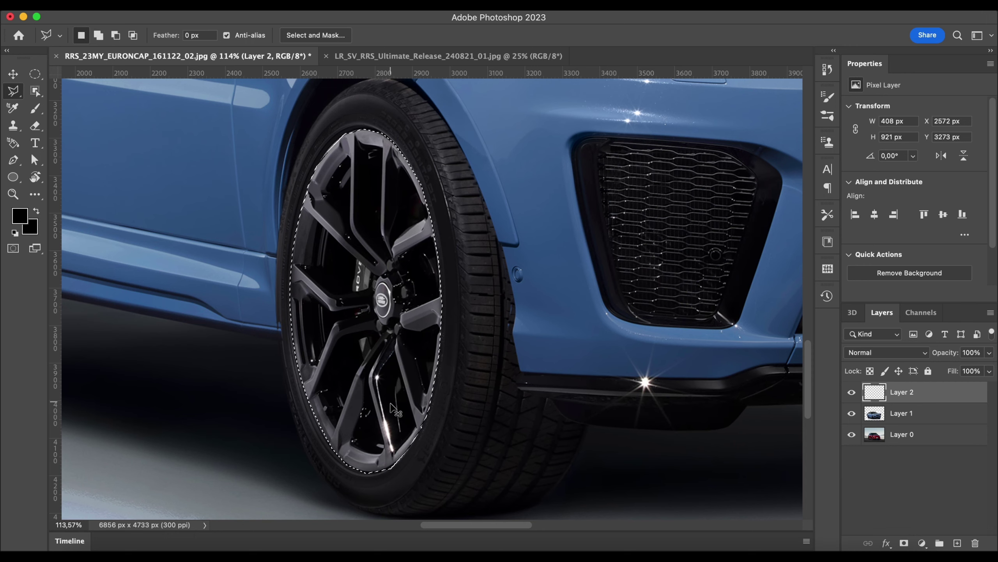
Copy the selected front rim from the blue car layer.
key("super+minus")
key("super+minus")
key("super+c")
left_click(501, 230)
left_click(915, 414)
left_click(14, 74)
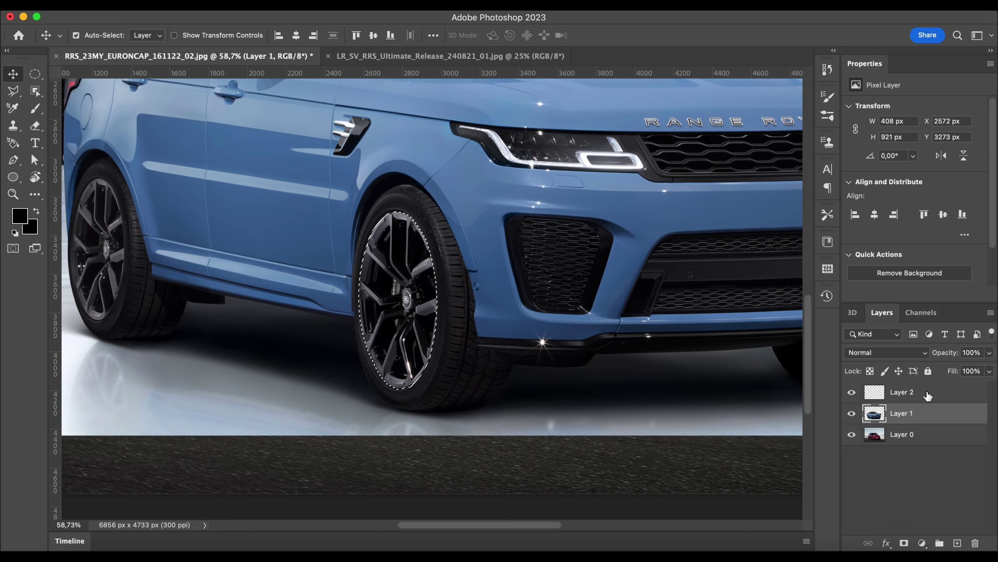
Hide the blue car layer and paste the copied front rim directly above the red car layer.
left_click(914, 434)
left_click(851, 414)
scroll(425, 275, "left", 2)
key("m")
left_click(363, 253)
key("super+v")
key("v")
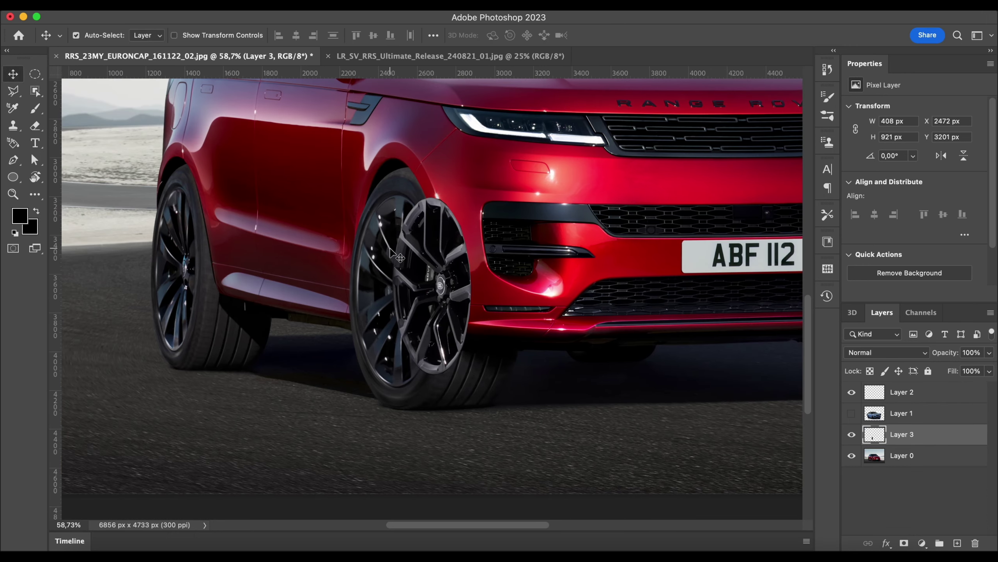
Move the pasted rim onto the red car's front wheel and scale it to about 415 × 987 px.
scroll(390, 252, "up", 5)
left_click(610, 254)
left_click_drag(571, 248, 520, 260)
key("super+t")
left_click_drag(423, 152, 417, 138)
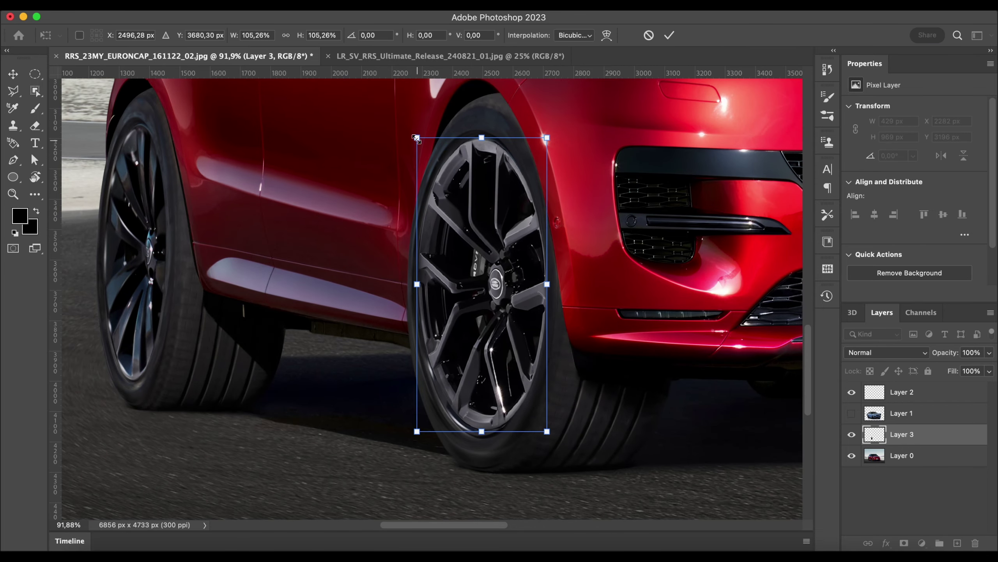
left_click_drag(482, 431, 482, 438)
left_click_drag(547, 288, 544, 289)
mouse_move(418, 287)
left_mouse_down()
mouse_move(429, 286)
mouse_move(419, 286)
left_mouse_up()
left_click_drag(481, 438, 481, 437)
key("Return")
Warp the pasted front rim so its edges follow the red car's front tyre opening, about 402 × 987 px.
key("super+t")
right_click(493, 236)
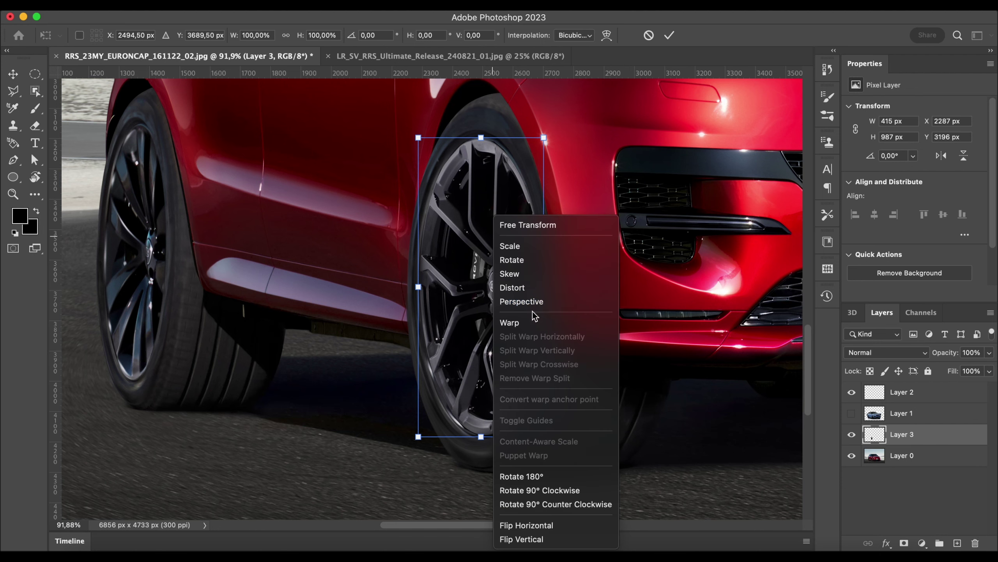
left_click(529, 322)
left_click_drag(418, 437, 414, 440)
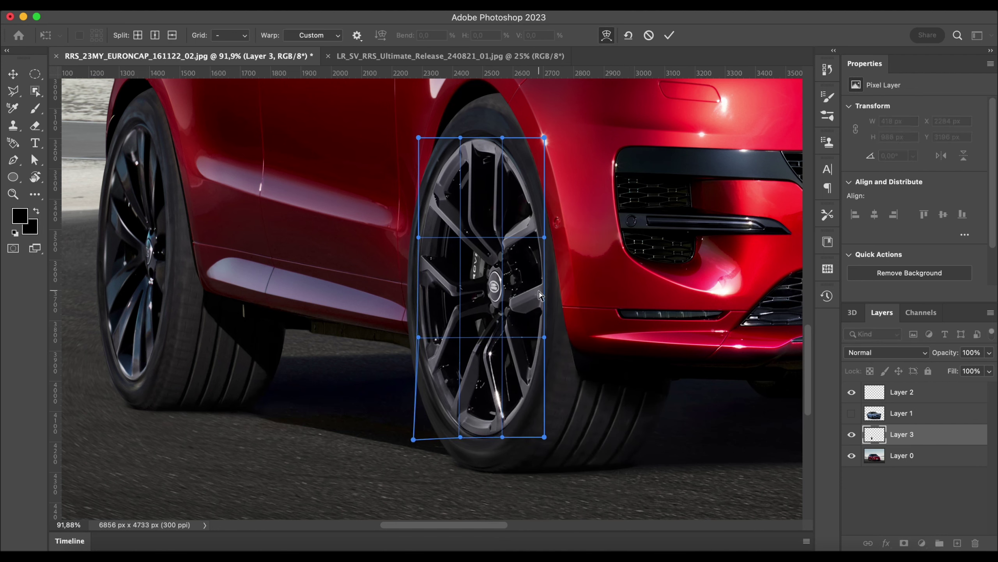
left_click_drag(539, 292, 535, 290)
left_click_drag(486, 155, 445, 169)
left_click_drag(432, 341, 432, 324)
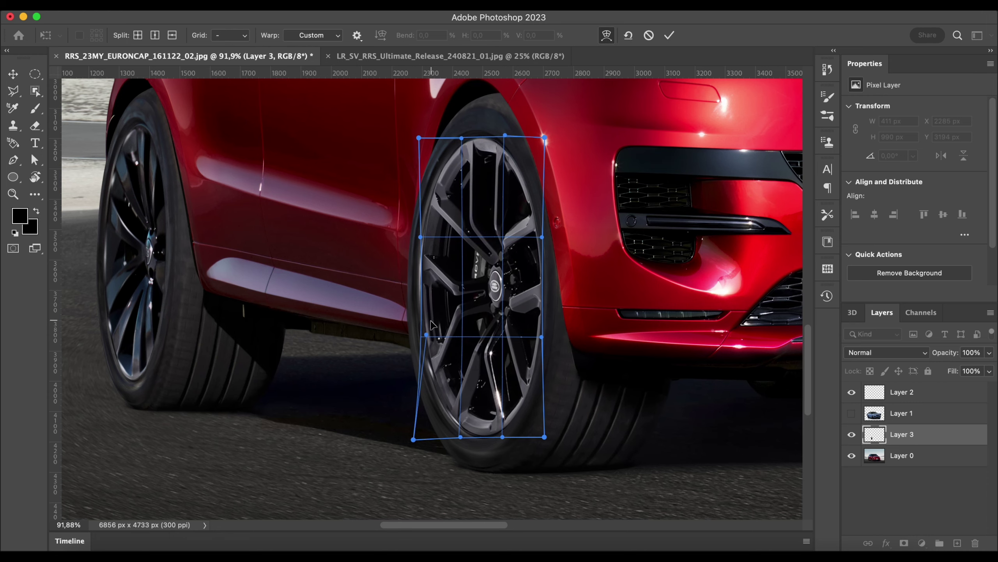
left_click_drag(446, 428, 445, 426)
key("Return")
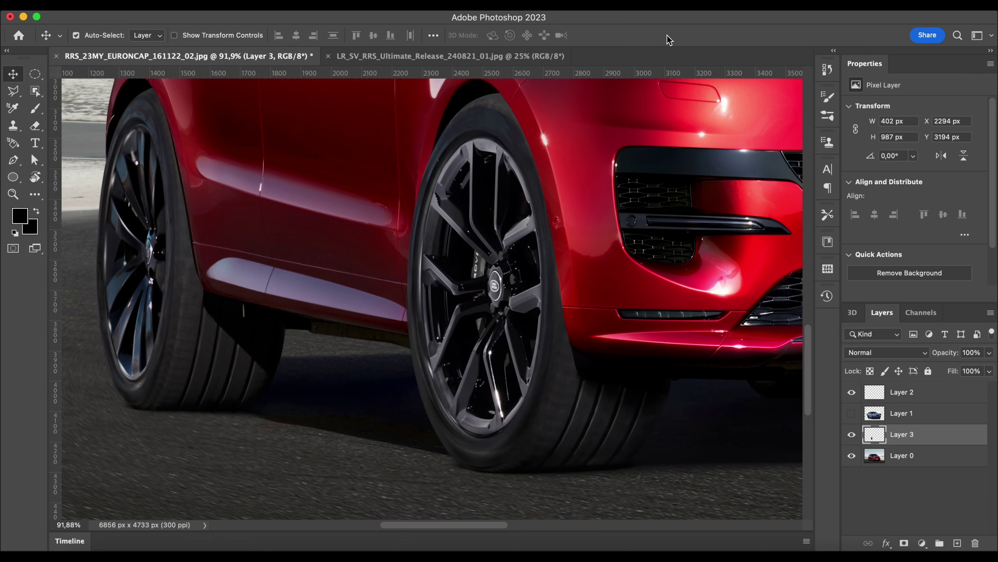
Make the blue car layer visible and active again.
key("super+0")
left_click(851, 413)
scroll(468, 386, "up", 3)
left_click(900, 413)
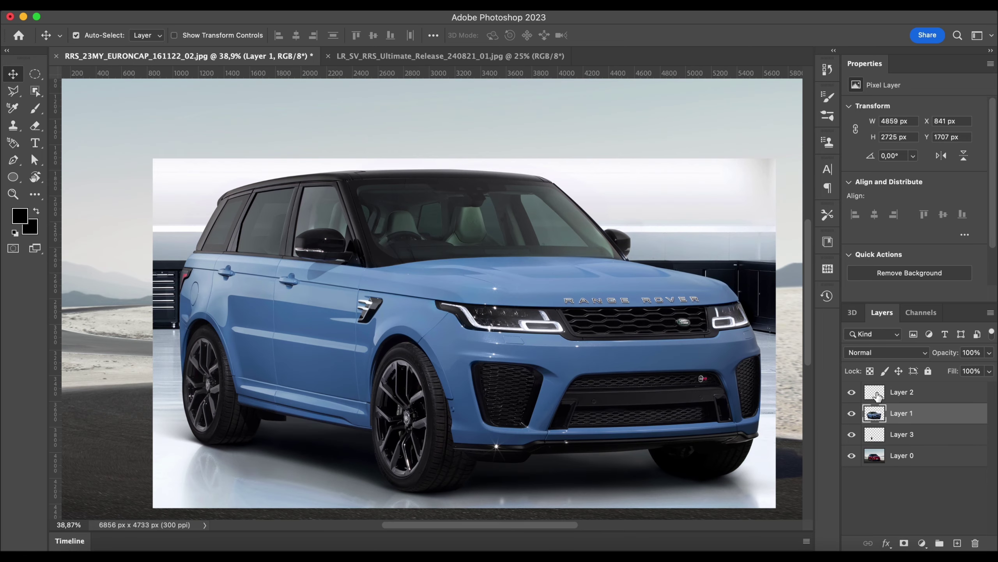
left_click(877, 393, "super")
left_click(511, 207)
Draw an elliptical selection of about 259 × 744 px around the blue car's rear rim with Layer 2 active.
left_click(892, 394)
scroll(616, 389, "left", 5)
scroll(616, 388, "down", 2)
scroll(622, 390, "up", 3)
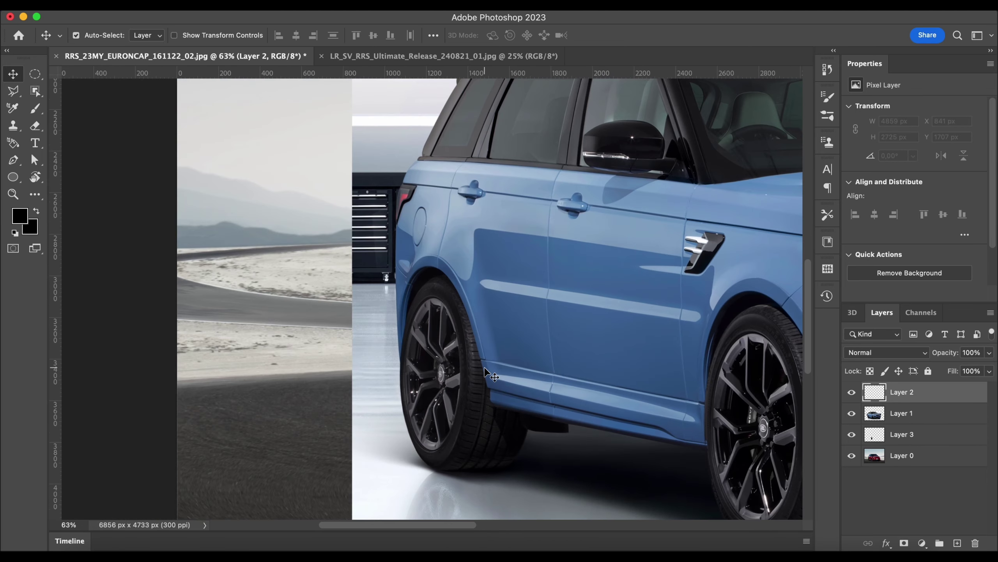
scroll(490, 382, "up", 3)
scroll(446, 280, "up", 2)
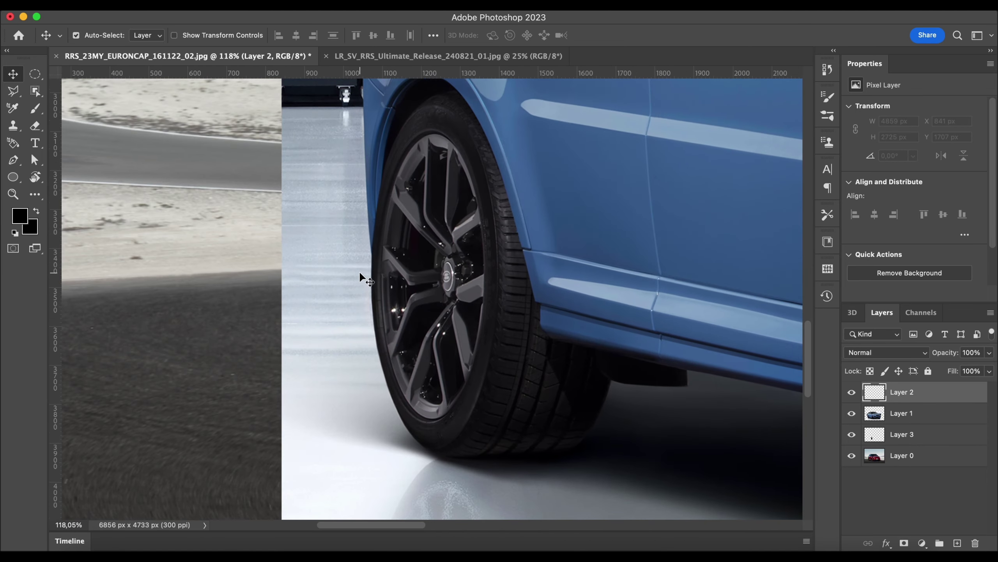
key("m")
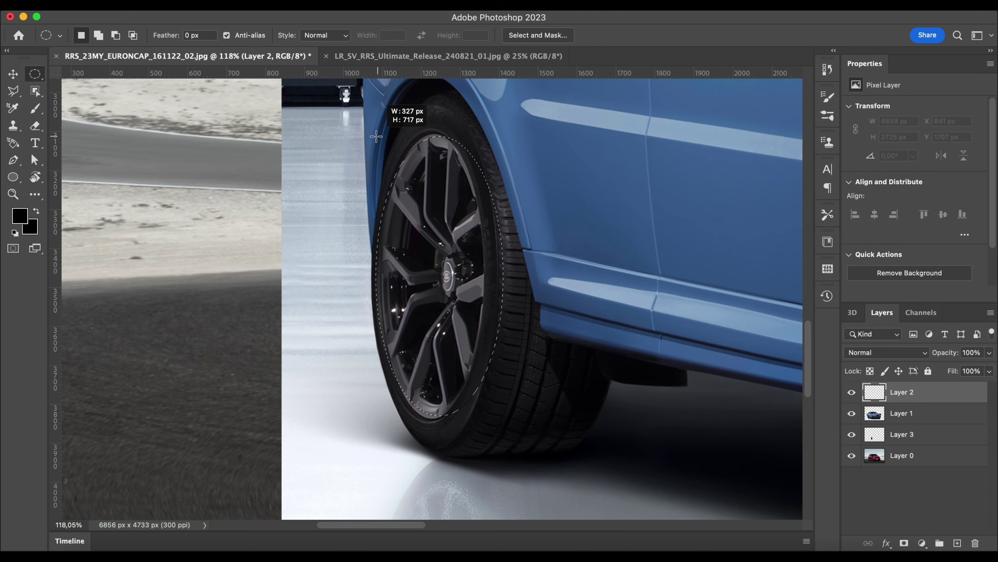
left_click_drag(379, 133, 464, 202)
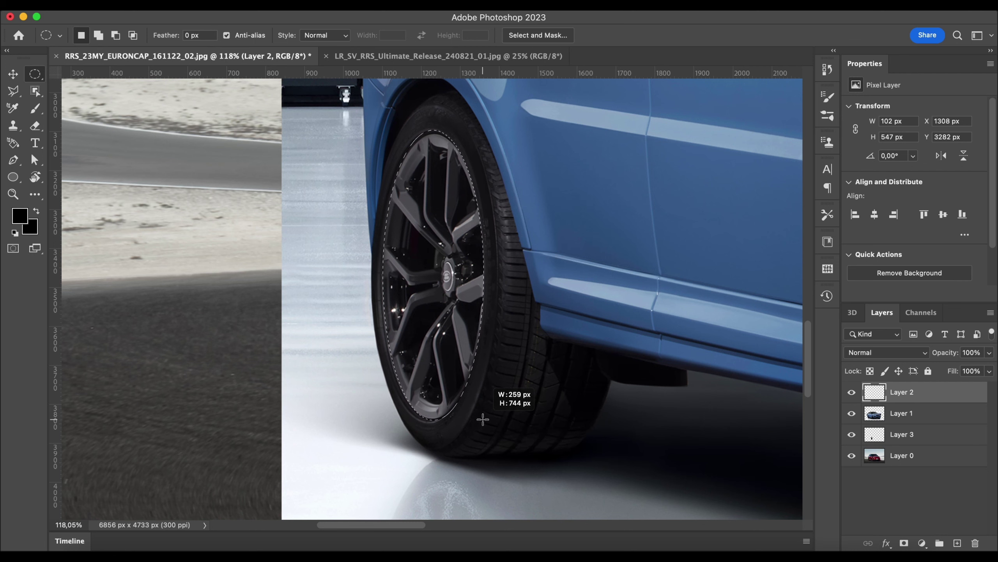
Refine the rear rim selection's edges with the Polygonal Lasso to about 263 × 734 px.
left_click(13, 94)
scroll(393, 165, "up", 3)
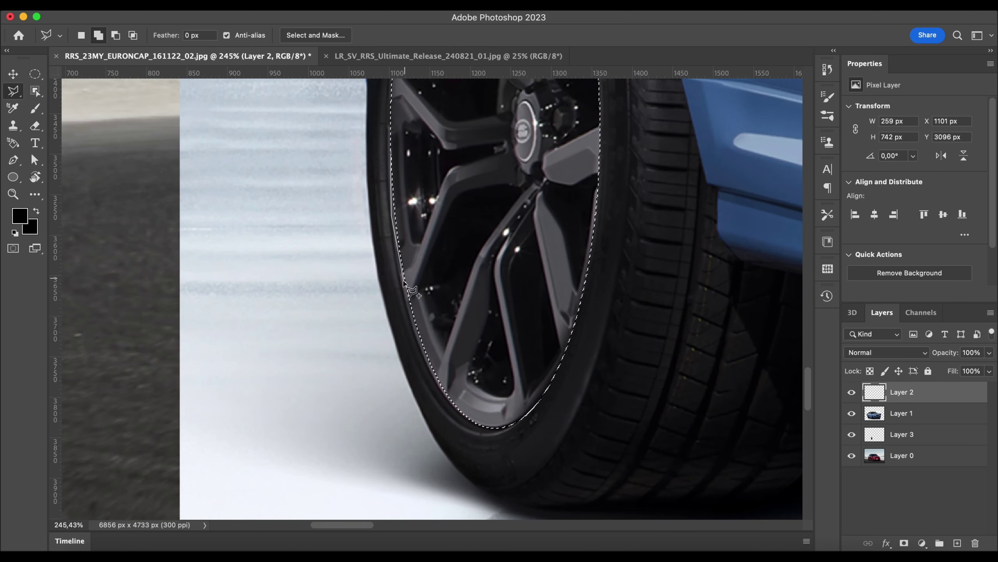
left_click(461, 413)
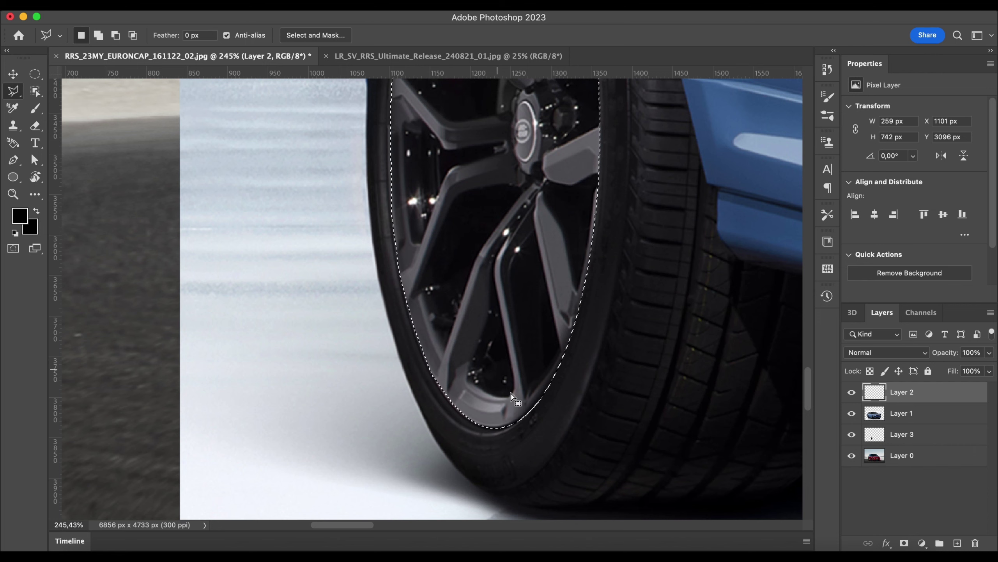
scroll(578, 373, "up", 8)
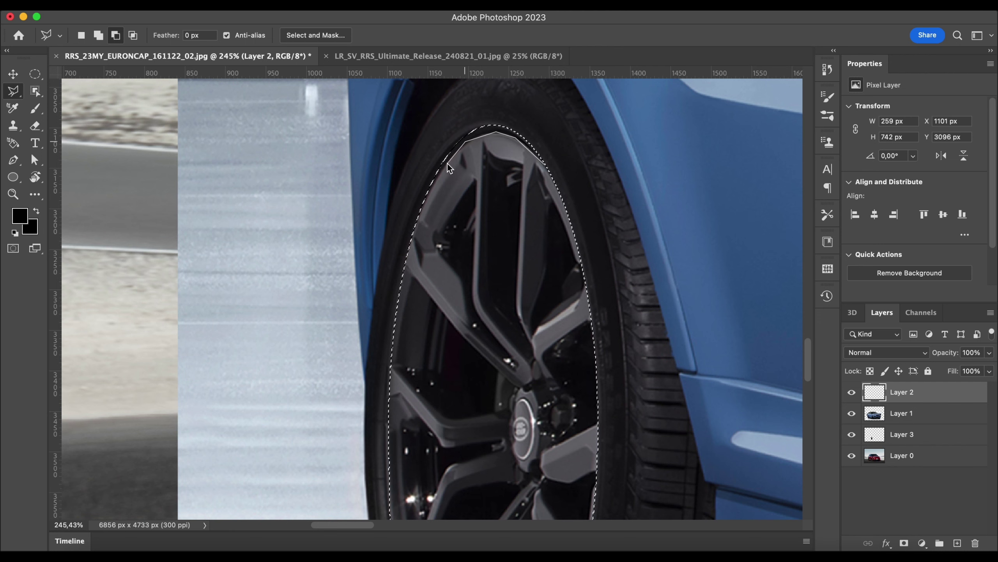
left_click(539, 154)
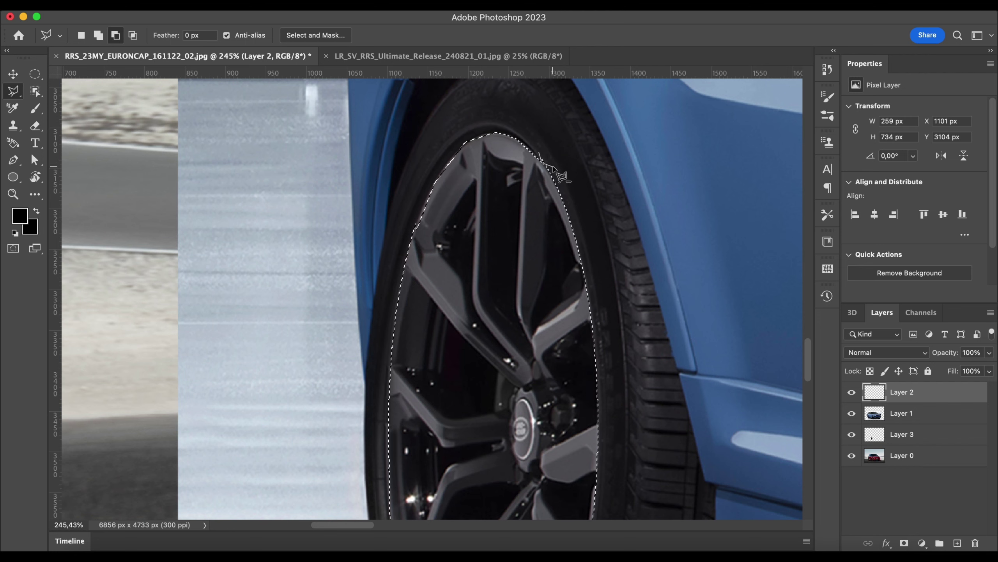
double_click(554, 168)
scroll(471, 189, "up", 4)
scroll(469, 178, "up", 2)
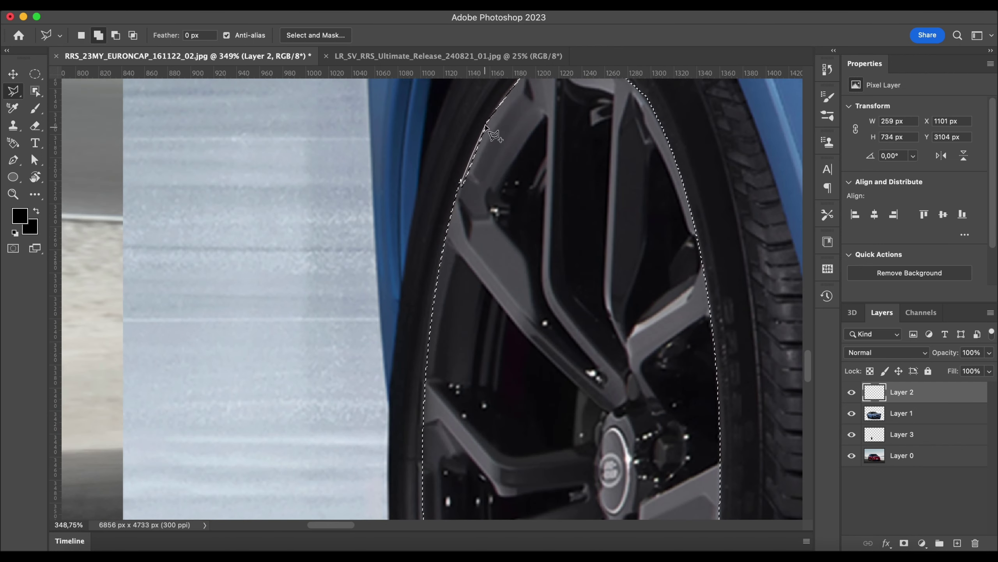
scroll(495, 122, "up", 2)
scroll(471, 181, "down", 10)
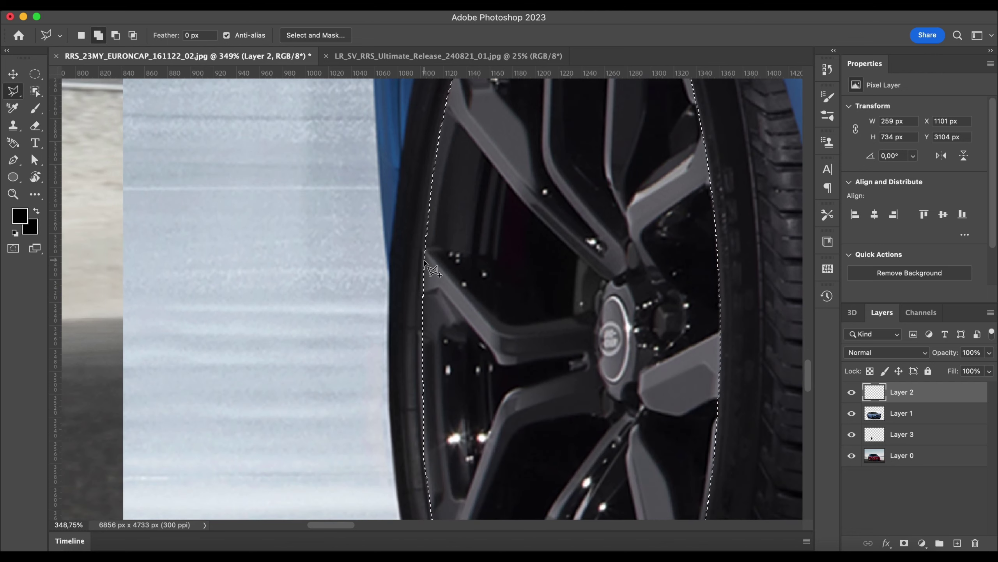
scroll(431, 466, "down", 5)
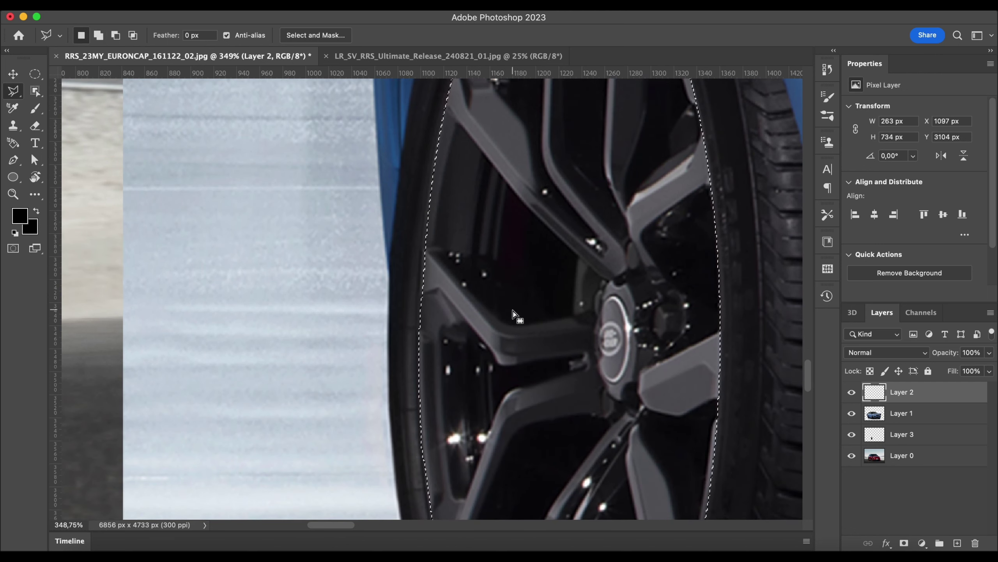
Hide the blue car layer and delete the empty Layer 2.
left_click(851, 413)
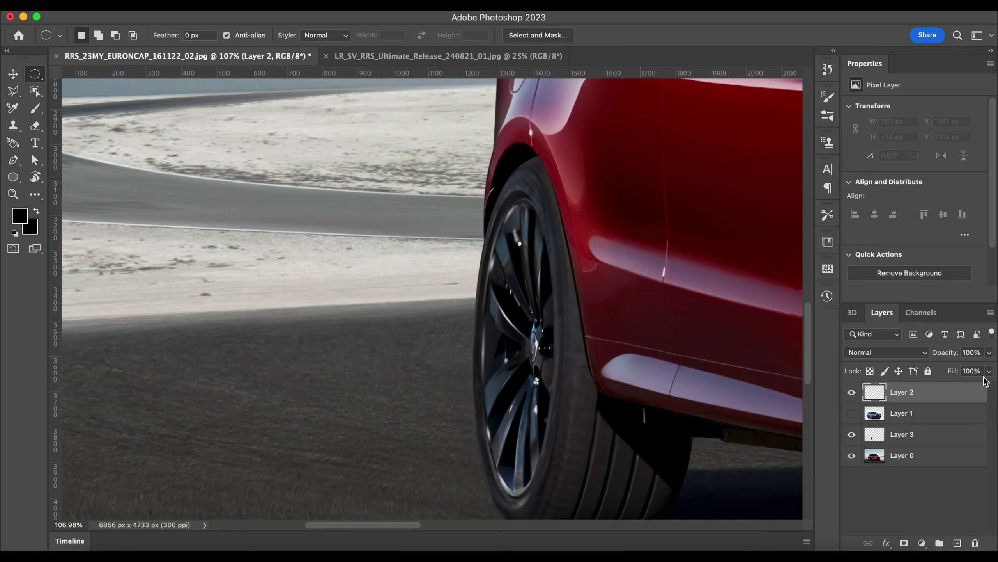
key("ctrl+[")
key("ctrl+[")
scroll(579, 379, "right", 5)
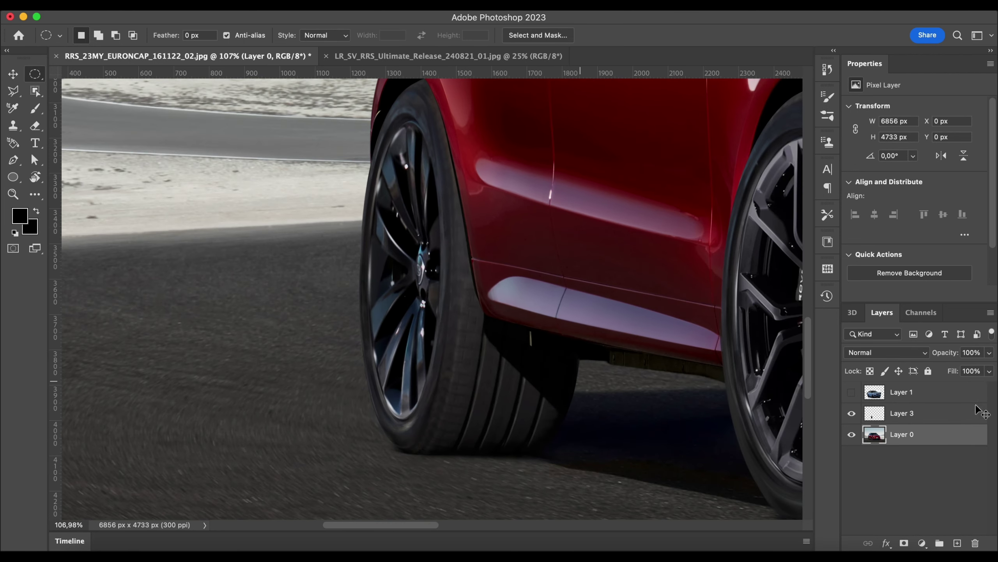
Place the copied rear rim over the red car's rear wheel and scale it to 76.81% width and 115.12% height.
left_click(13, 75)
left_click_drag(452, 294, 425, 248)
key("super+t")
left_click_drag(403, 382, 404, 423)
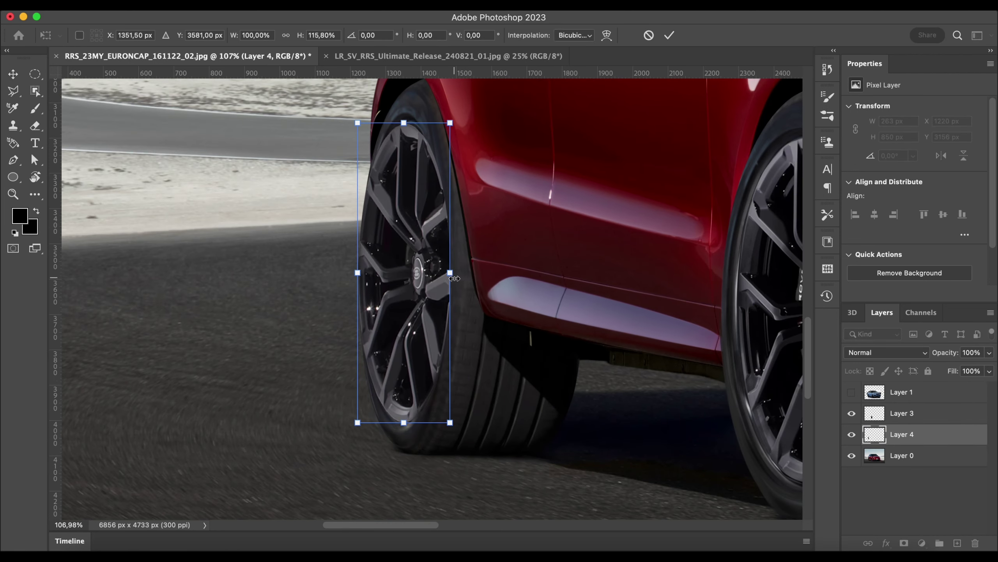
left_click_drag(449, 272, 441, 273)
left_click_drag(357, 272, 368, 272)
scroll(373, 143, "up", 5)
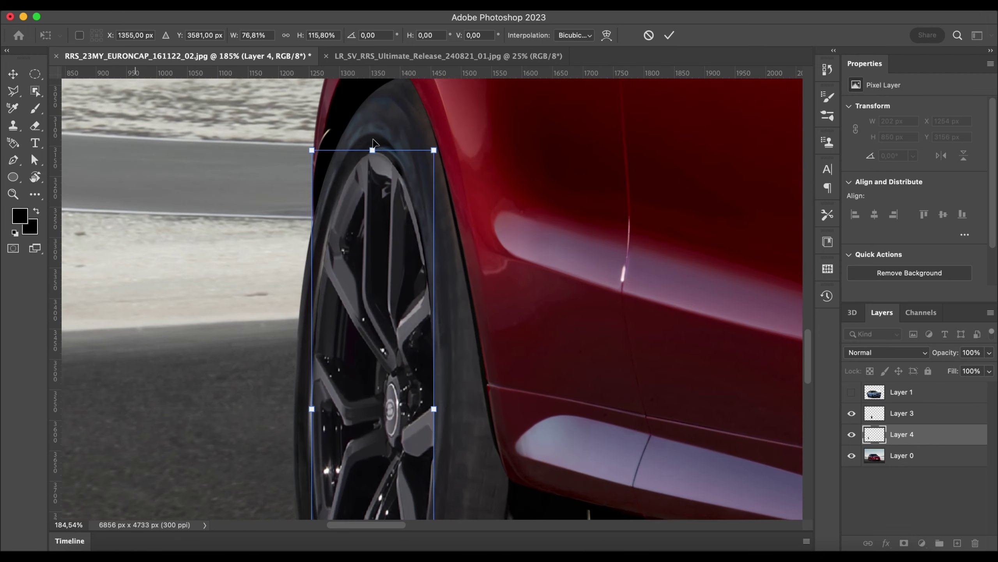
left_click_drag(369, 152, 369, 147)
scroll(369, 148, "down", 5)
left_click_drag(372, 482, 372, 476)
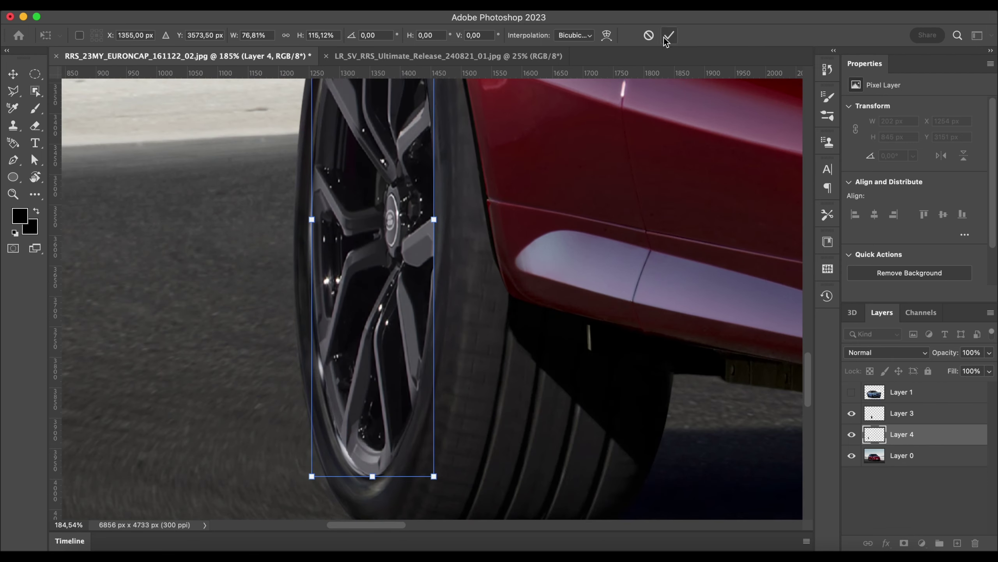
left_click(669, 35)
Warp the copied rear rim to about 203 × 849 px so its upper part follows the red car's rear wheel.
key("super+t")
right_click(405, 285)
left_click(422, 322)
scroll(423, 174, "up", 5)
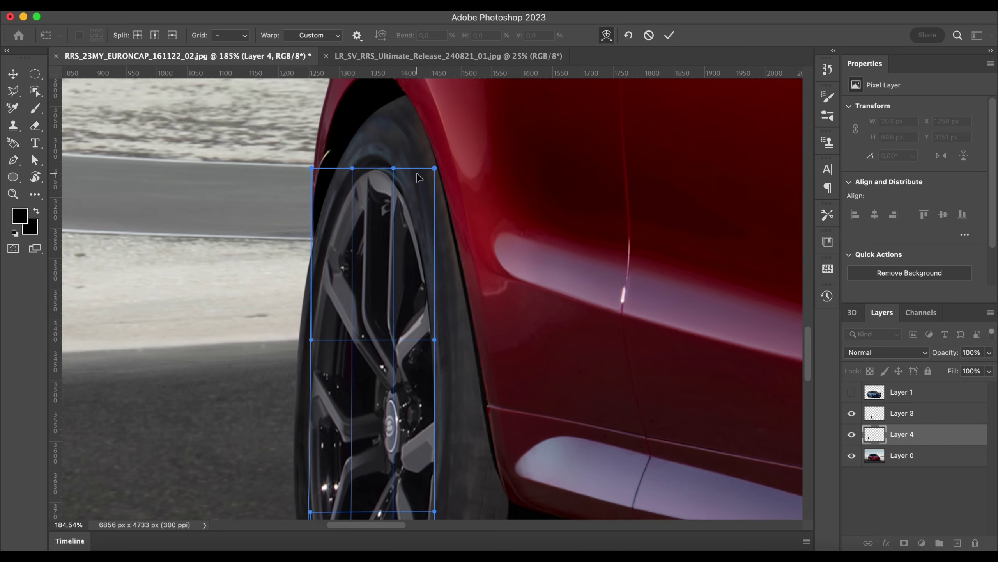
scroll(422, 174, "down", 3)
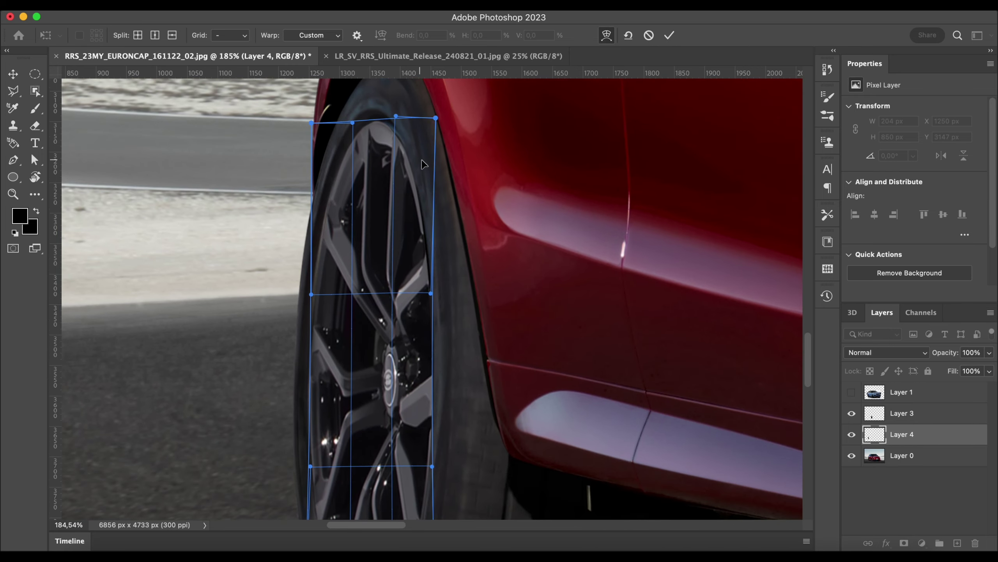
left_click_drag(337, 146, 341, 151)
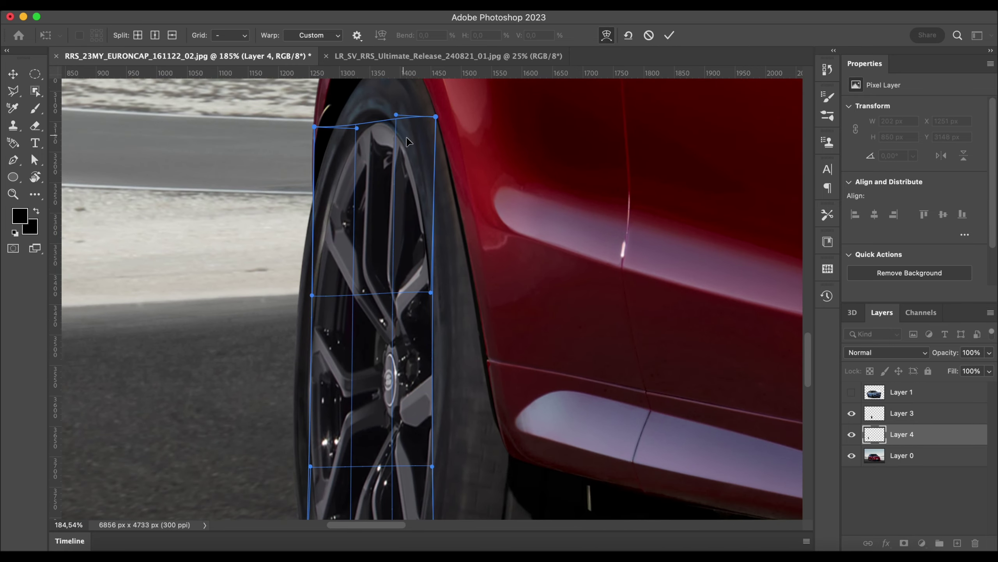
left_click_drag(406, 138, 409, 139)
scroll(409, 139, "down", 6)
left_click(669, 35)
scroll(507, 290, "down", 8)
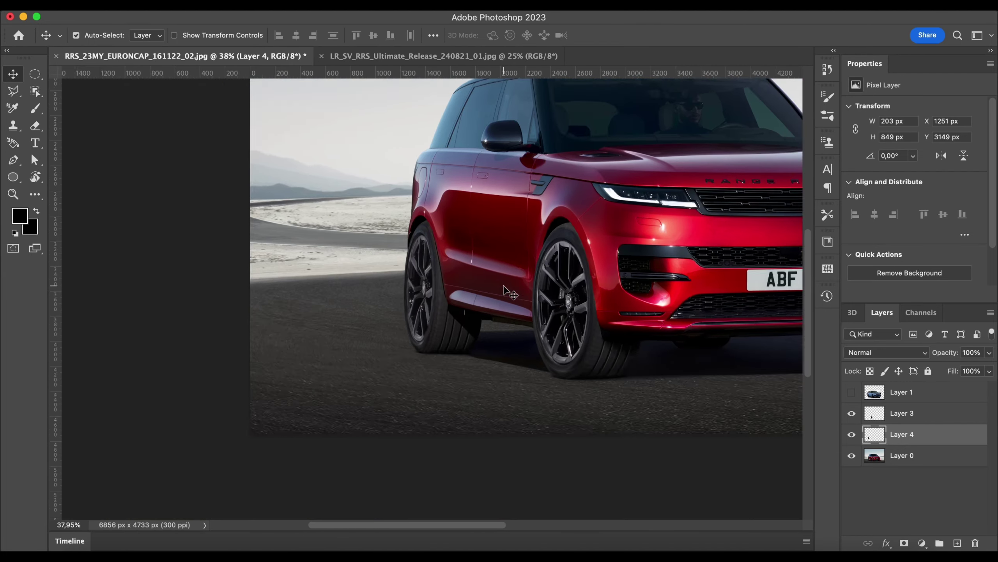
Show the blue car layer and select its lower bumper grille on Layer 1 with Object Selection, about 2063 × 559 px.
scroll(504, 286, "down", 4)
left_click(852, 393)
scroll(335, 232, "up", 8)
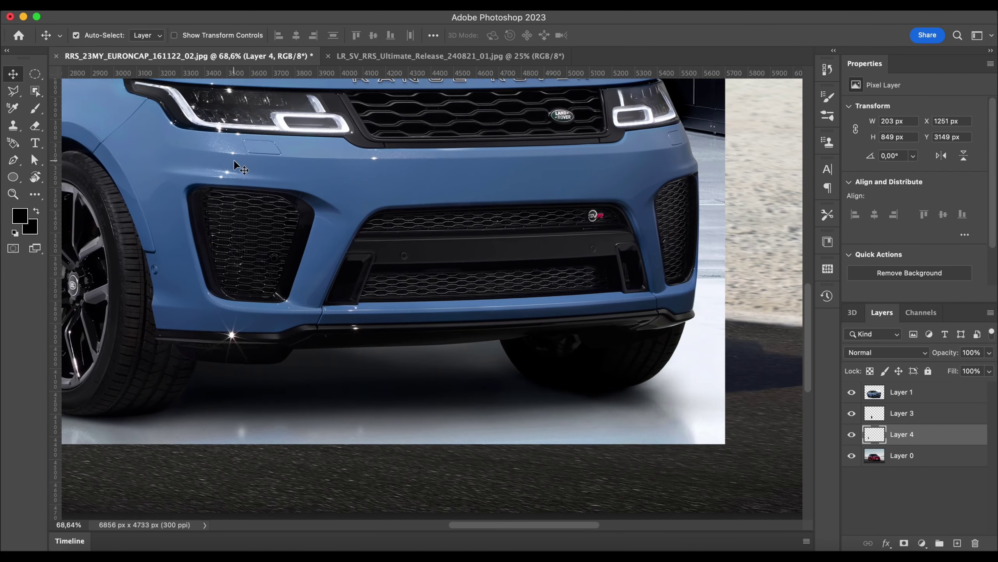
left_click(35, 74)
left_click(114, 75)
left_click(35, 91)
left_click(98, 91)
left_click_drag(178, 176, 698, 302)
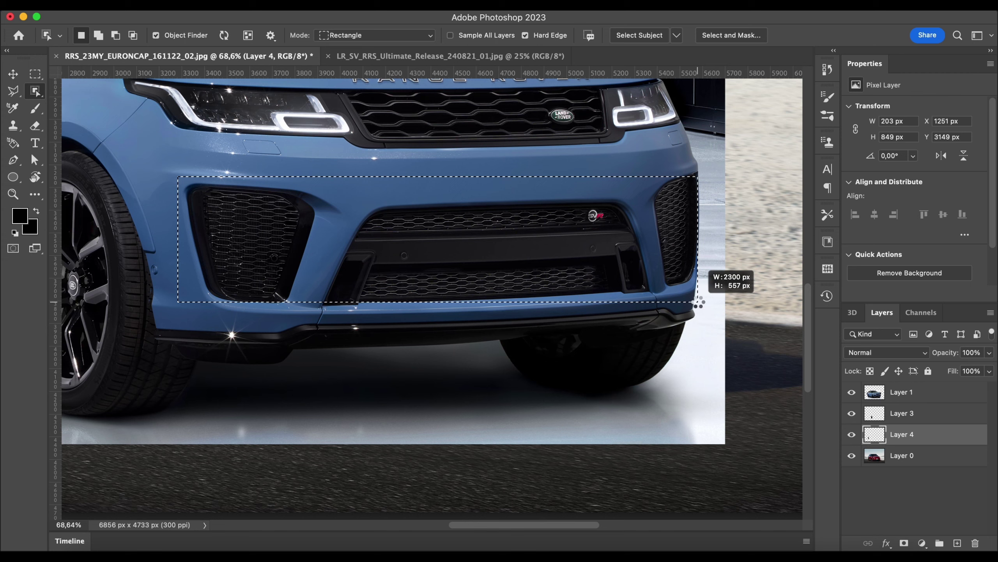
left_click(524, 228)
left_click(897, 392)
left_click_drag(176, 174, 706, 297)
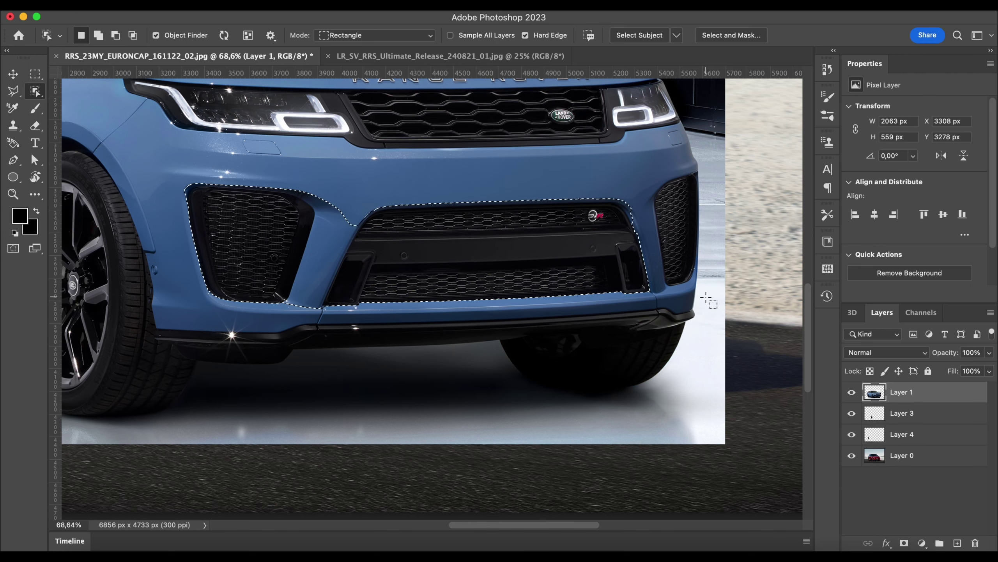
Add the blue bumper's far-side air intake to the selection with the Polygonal Lasso, extending it to about 2278 × 644 px.
key("l")
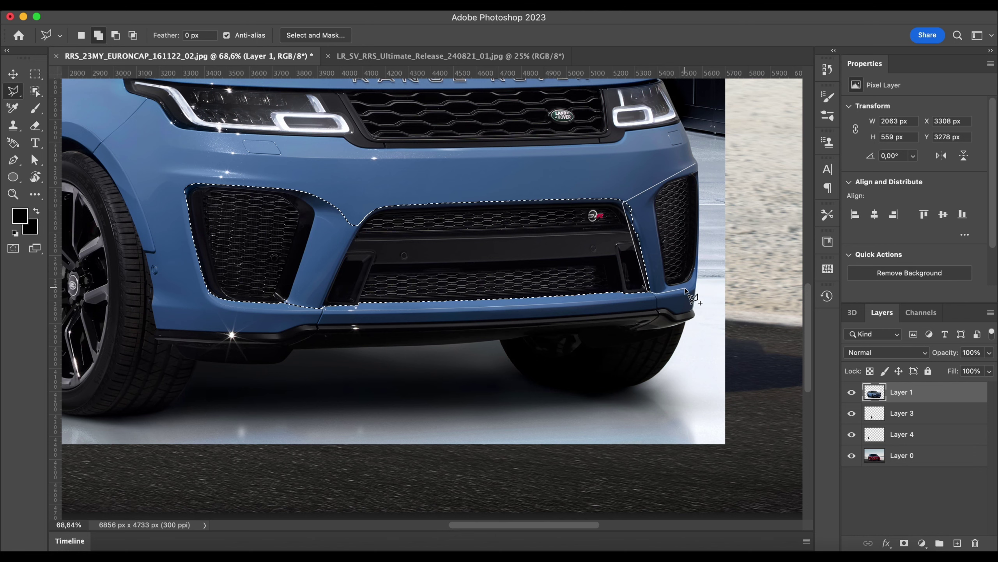
left_click(697, 278)
double_click(697, 163)
scroll(696, 167, "right", 1)
scroll(696, 166, "up", 5)
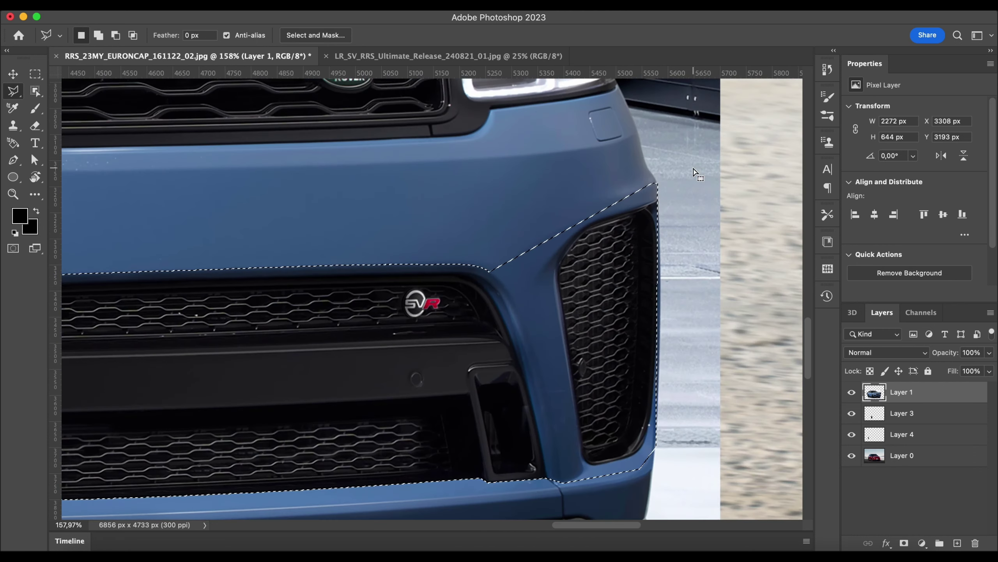
left_click(653, 186, "shift")
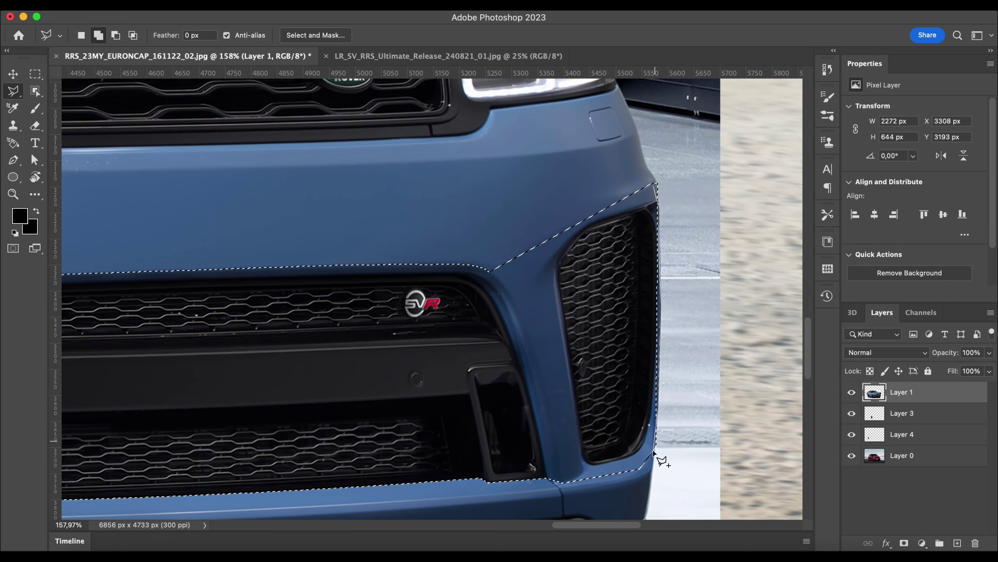
left_click(650, 469)
double_click(602, 435)
Widen the selection around the outer and lower edges of the near-side air intake, to about 2289 × 652 px overall.
scroll(464, 400, "left", 10)
scroll(463, 399, "down", 2)
left_click(270, 159)
left_click(262, 159)
left_click(257, 182)
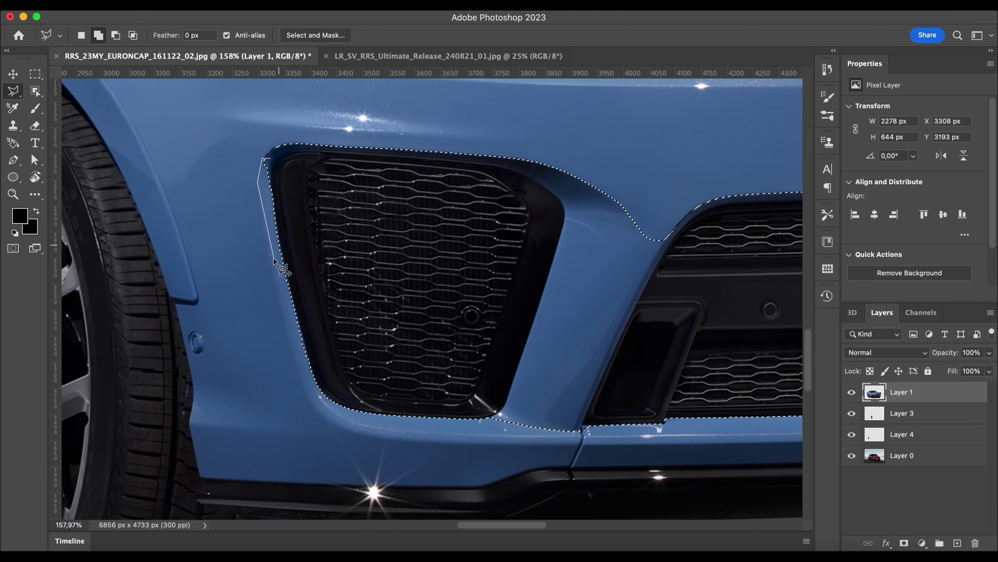
left_click(271, 266)
left_click(305, 385)
left_click(309, 405)
left_click(387, 435)
scroll(452, 429, "right", 3)
scroll(452, 429, "down", 1)
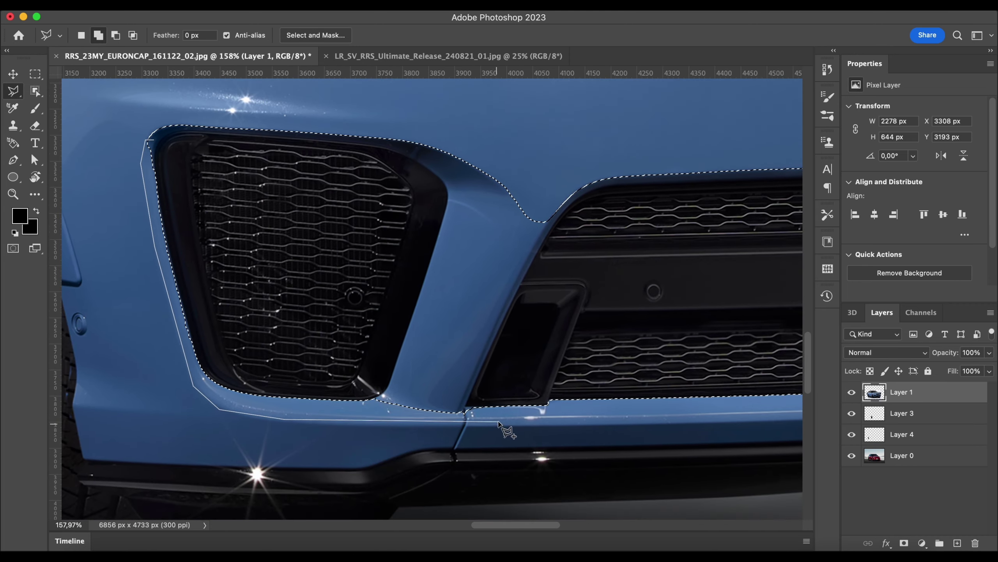
scroll(501, 420, "right", 8)
scroll(499, 418, "left", 10)
double_click(413, 384)
scroll(372, 265, "down", 6)
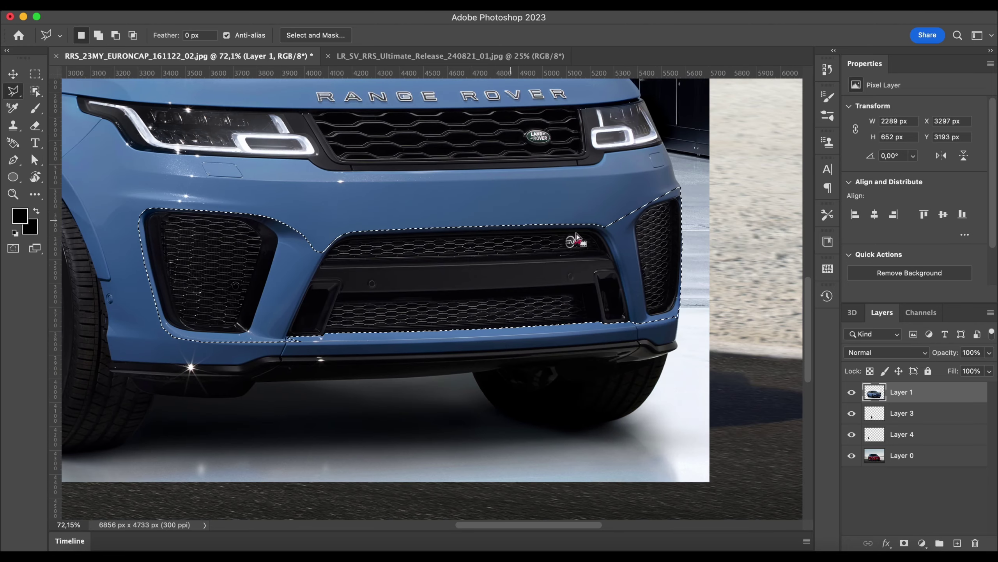
Hide the blue car layer and paste the copied bumper section onto a new layer directly above Layer 0.
left_click(852, 392)
left_click(902, 455)
scroll(745, 379, "down", 3)
scroll(744, 379, "left", 1)
key("m")
left_click(356, 191)
key("super+v")
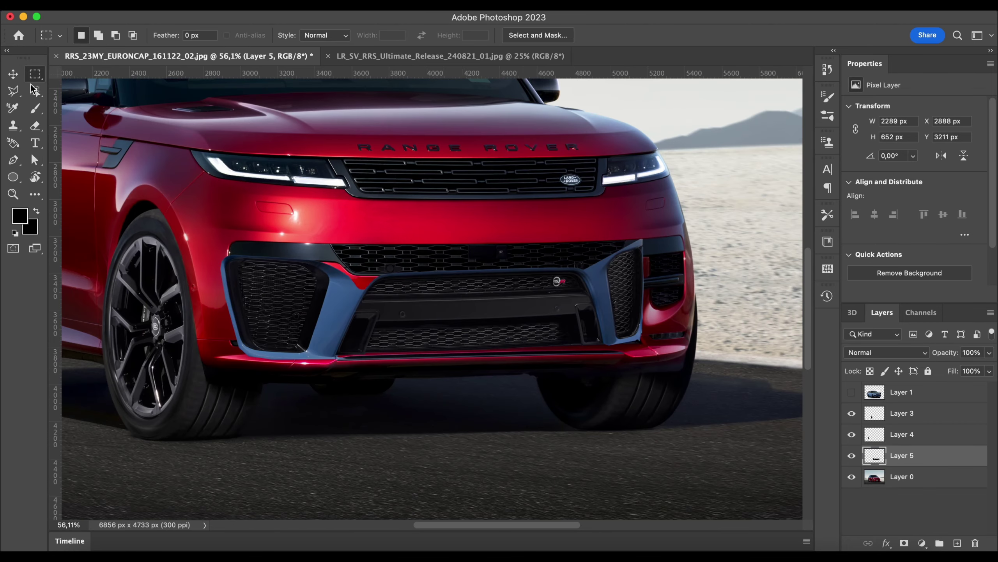
Position the pasted bumper section over the red car's front bumper and scale it to about 2535 × 646 px.
key("v")
left_click_drag(284, 283, 283, 263)
key("super+t")
left_click_drag(644, 279, 691, 278)
mouse_move(475, 305)
left_mouse_down()
mouse_move(477, 313)
mouse_move(477, 298)
left_mouse_up()
mouse_move(690, 277)
left_mouse_down()
mouse_move(690, 292)
mouse_move(685, 278)
left_mouse_up()
left_click_drag(534, 298, 533, 286)
left_click_drag(689, 270, 691, 273)
left_click_drag(561, 279, 562, 305)
left_click(669, 35)
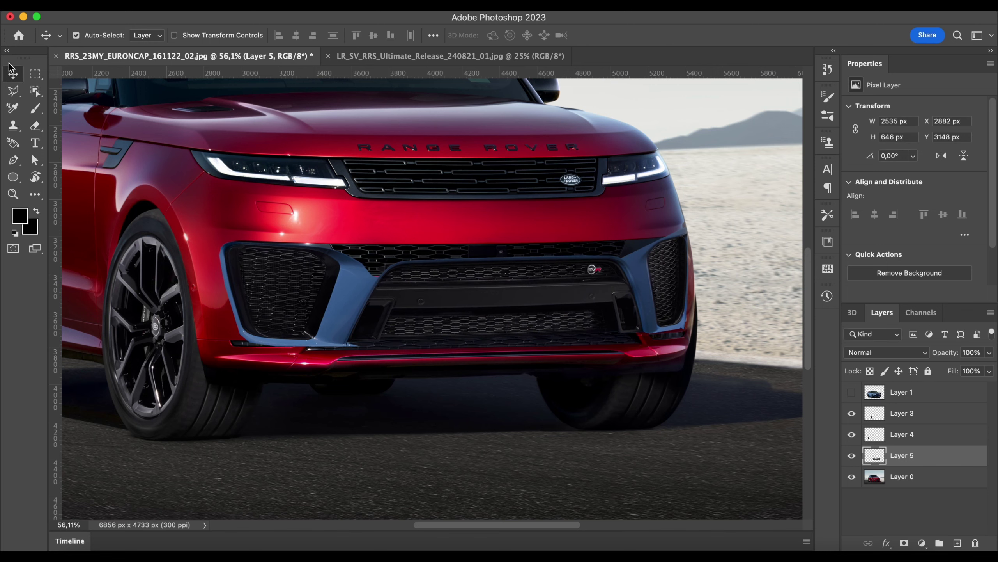
Lower the pasted bumper layer's opacity to compare it with the red bumper beneath, and restore it to 100%.
left_click_drag(988, 368, 969, 368)
left_click(991, 361)
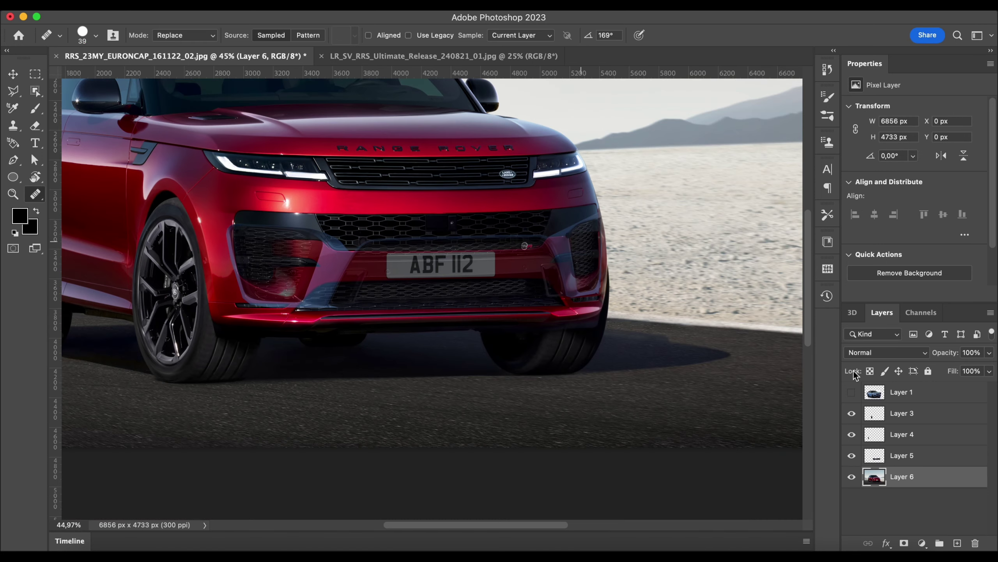
left_click(989, 353)
left_click_drag(969, 368, 994, 370)
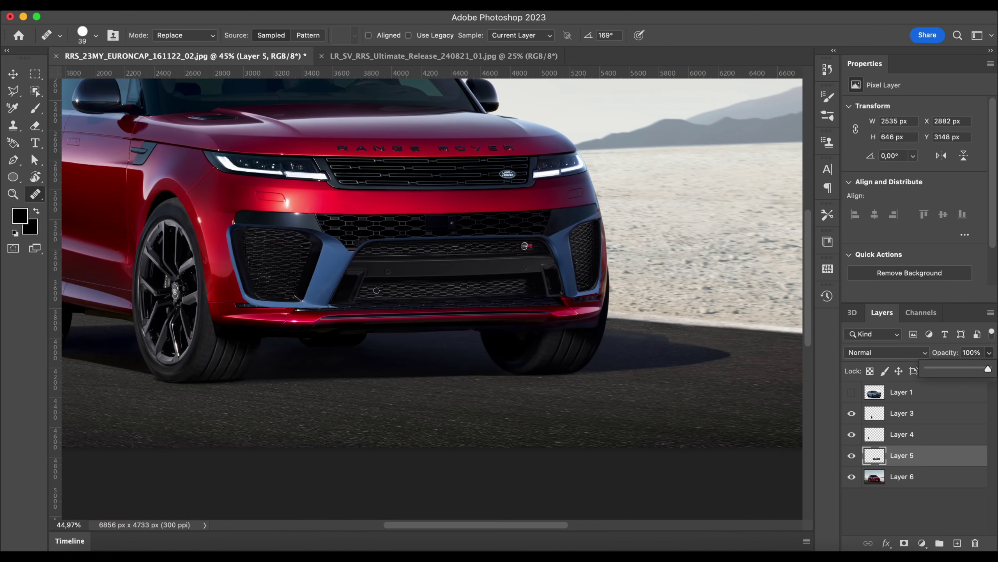
Select the central grille of the pasted bumper section on Layer 5 with Object Selection, about 1846 × 625 px.
scroll(377, 291, "up", 10)
key("l")
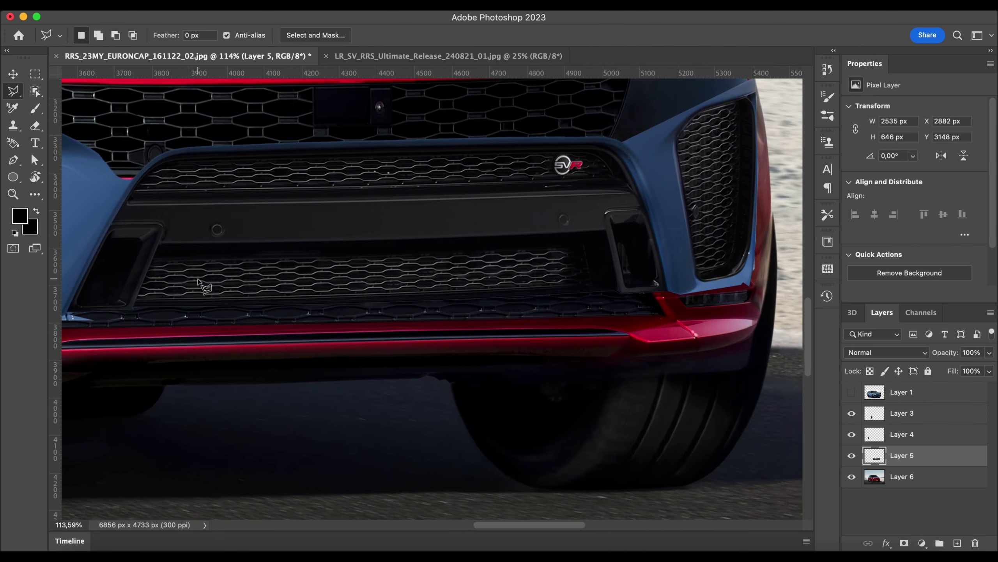
scroll(200, 285, "left", 3)
left_click(35, 91)
left_click_drag(191, 140, 751, 387)
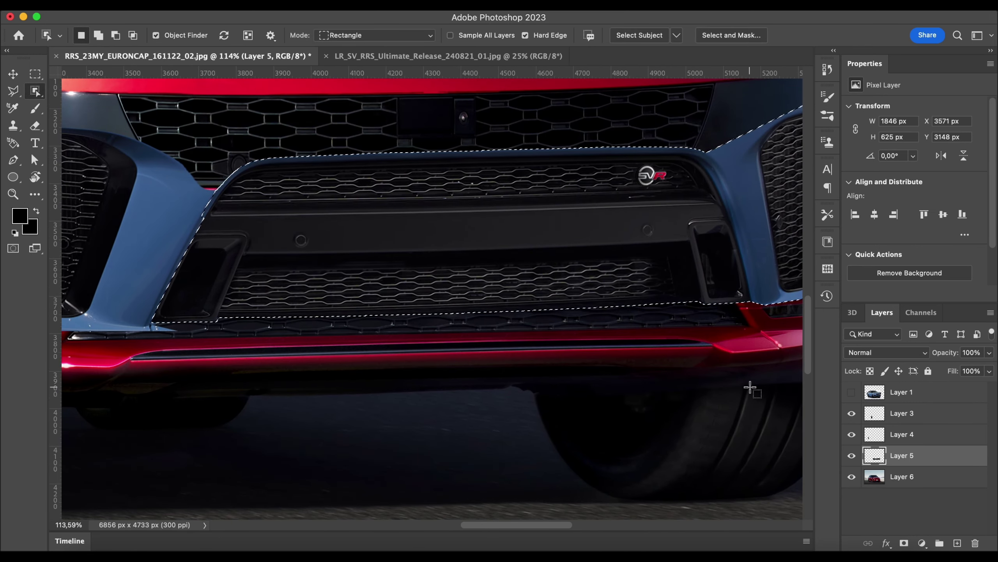
Subtract the far-side air intake and its blue surround from the selection with the Polygonal Lasso, leaving about 1603 × 473 px.
scroll(750, 388, "right", 5)
key("l")
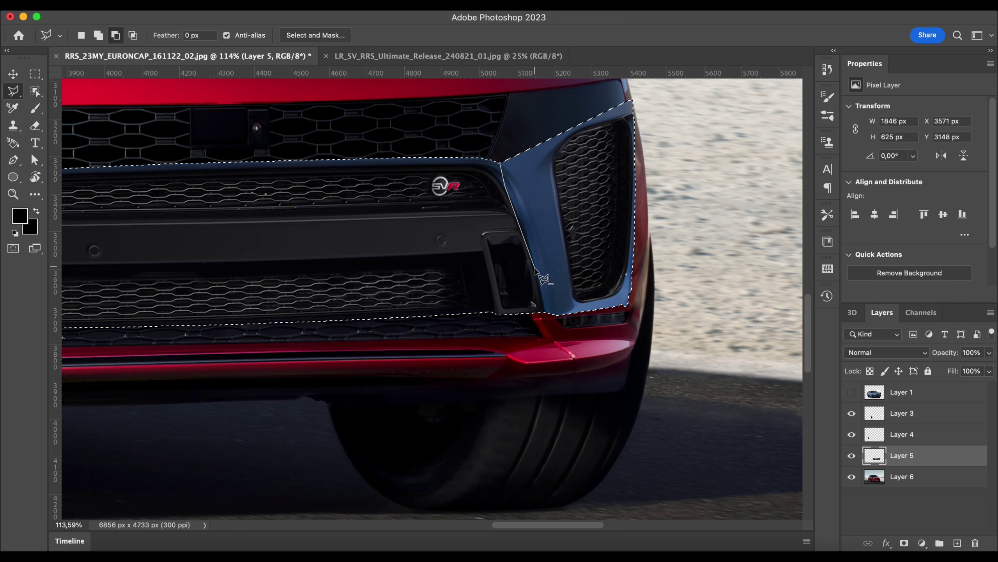
left_click(546, 310)
left_click(606, 326)
left_click(700, 294)
scroll(668, 89, "up", 5)
left_click(642, 179)
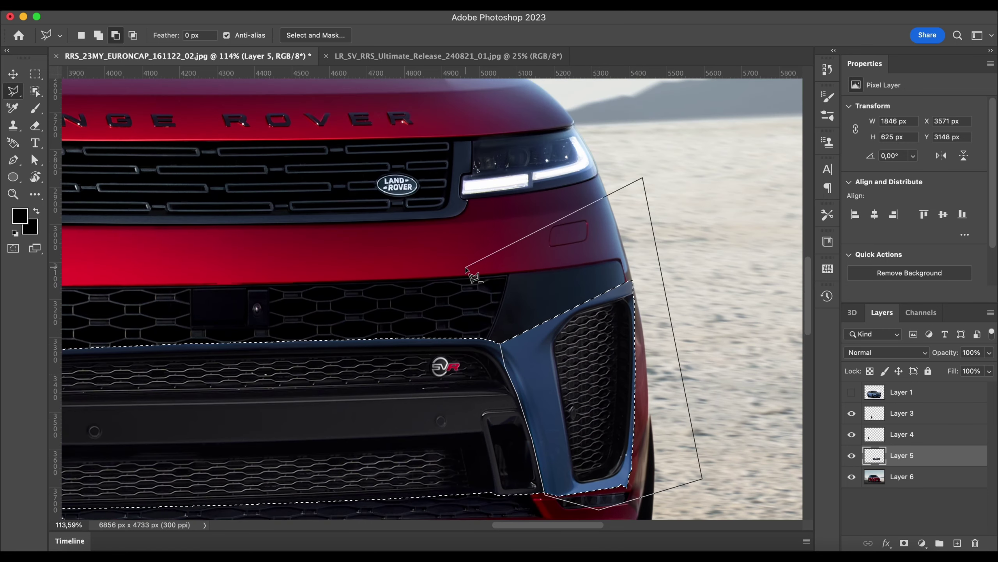
left_click(467, 272)
left_click(500, 343)
Trim the blue strip along the central grille's upper edge from the selection, reducing it to about 1603 × 451 px.
scroll(563, 309, "down", 2)
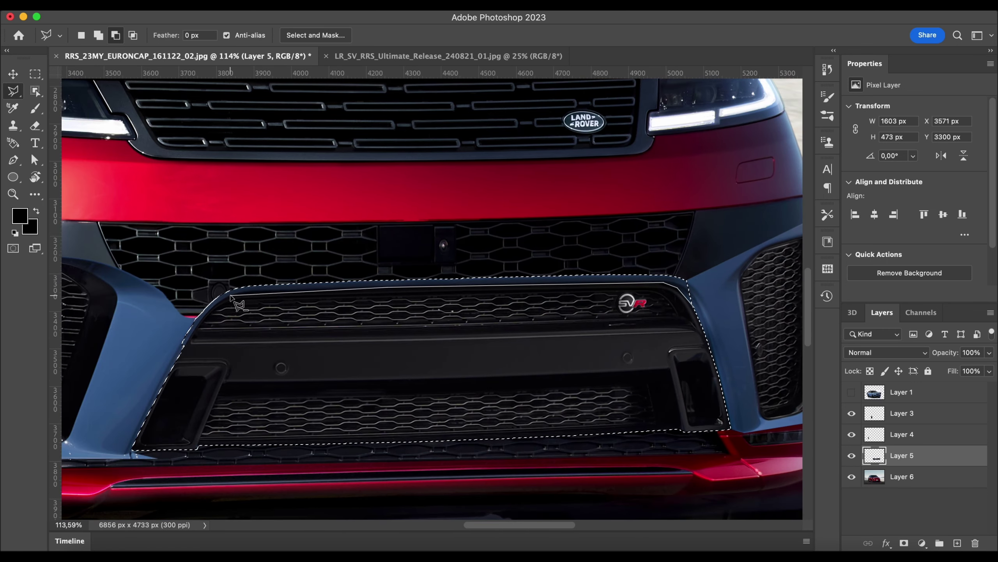
scroll(243, 307, "down", 3)
scroll(244, 307, "right", 3)
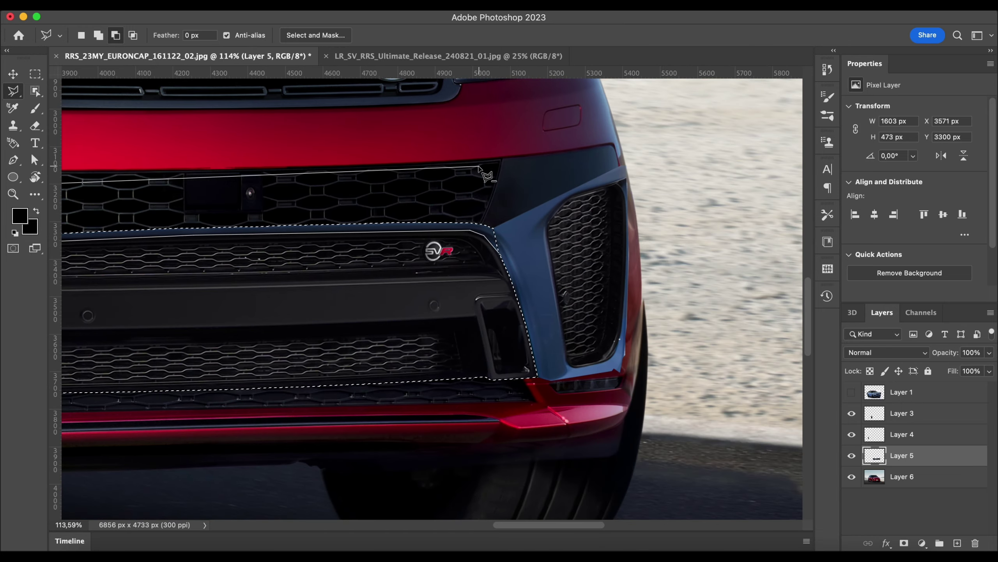
double_click(479, 166)
scroll(706, 316, "left", 4)
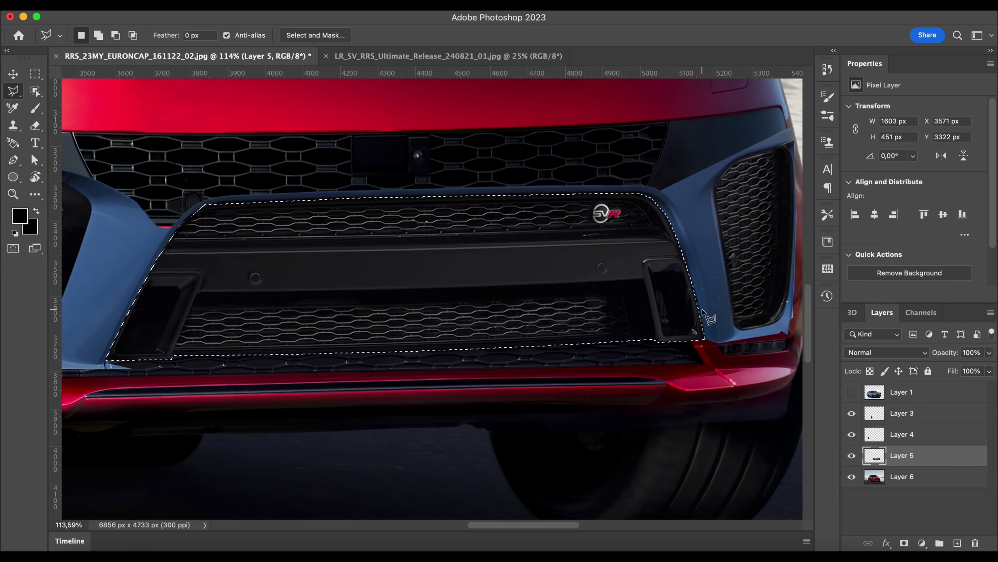
Hide Layer 5, paste the copied central grille onto its own layer and place it over the red car's lower bumper.
scroll(706, 316, "down", 3)
left_click(851, 456)
left_click(35, 74)
left_click(294, 144)
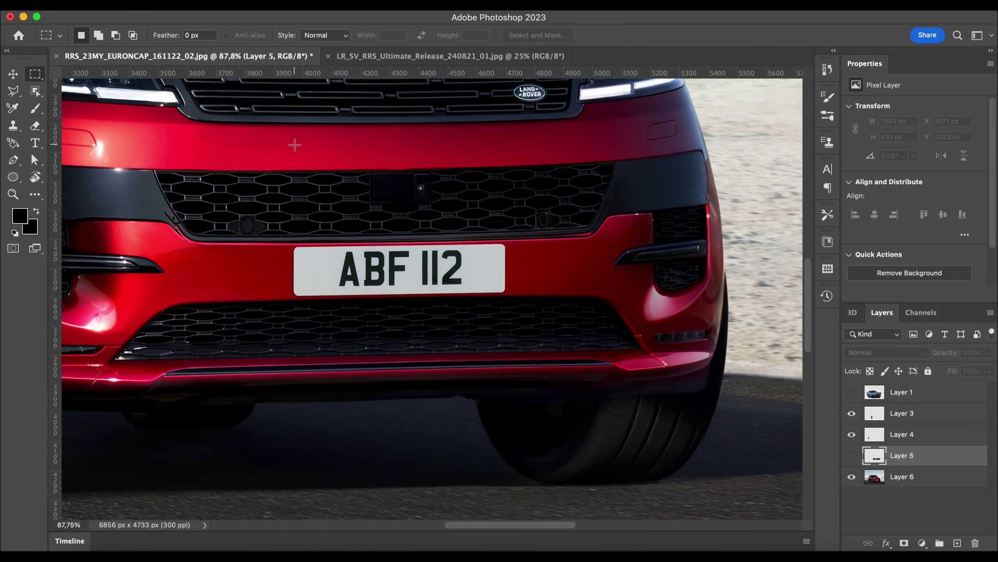
key("super+v")
key("v")
left_click_drag(461, 285, 377, 281)
Try to stretch the pasted grille over the red bumper to about 1842 × 682 px.
key("super+t")
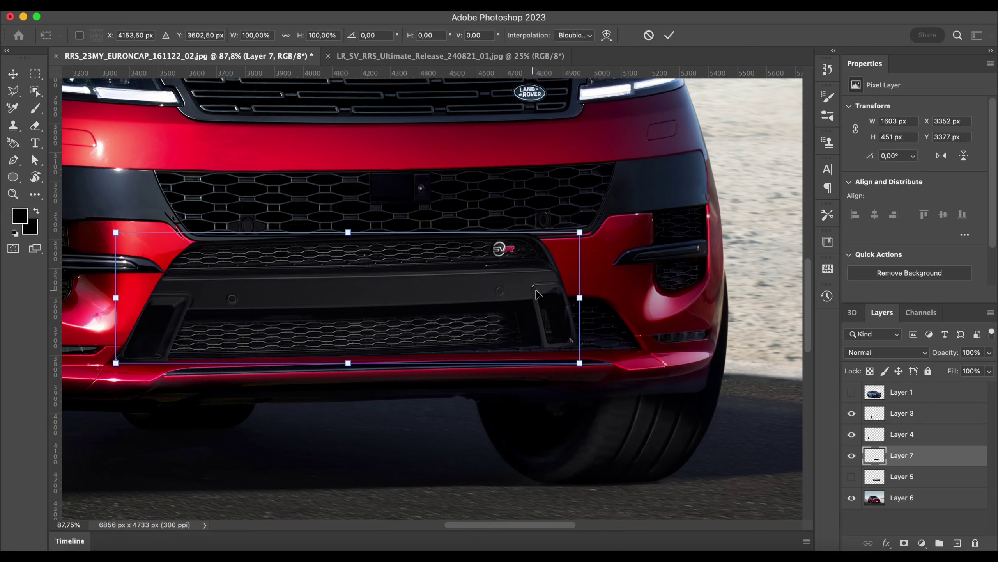
left_click_drag(575, 298, 644, 298)
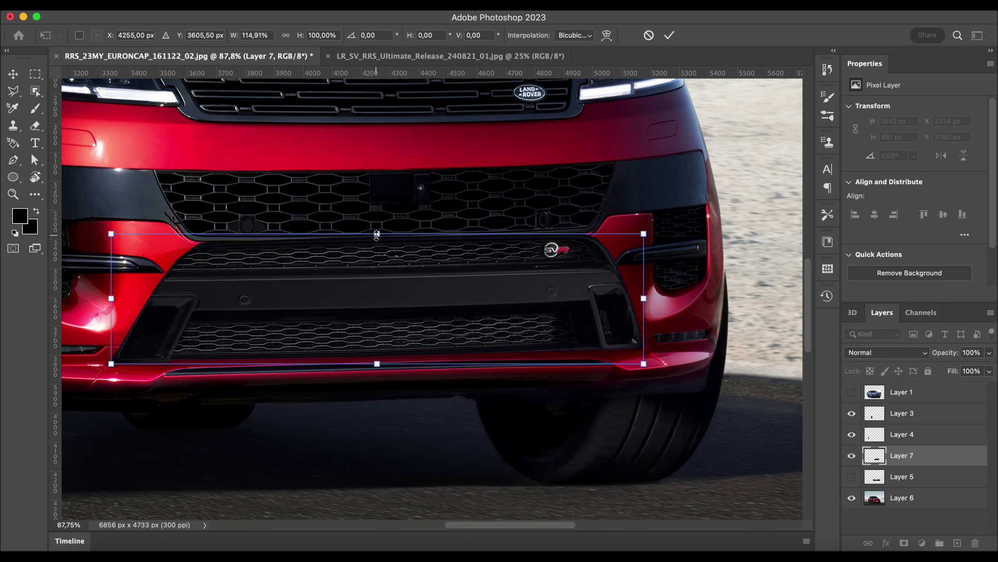
mouse_move(378, 234)
left_mouse_down()
mouse_move(378, 263)
mouse_move(378, 232)
left_mouse_up()
scroll(435, 251, "down", 5)
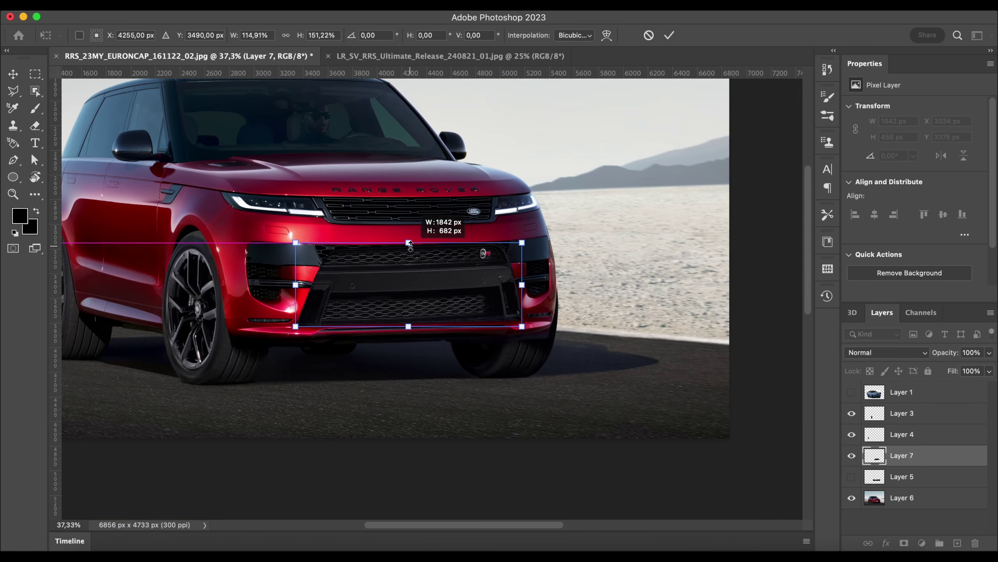
scroll(433, 299, "up", 5)
key("Return")
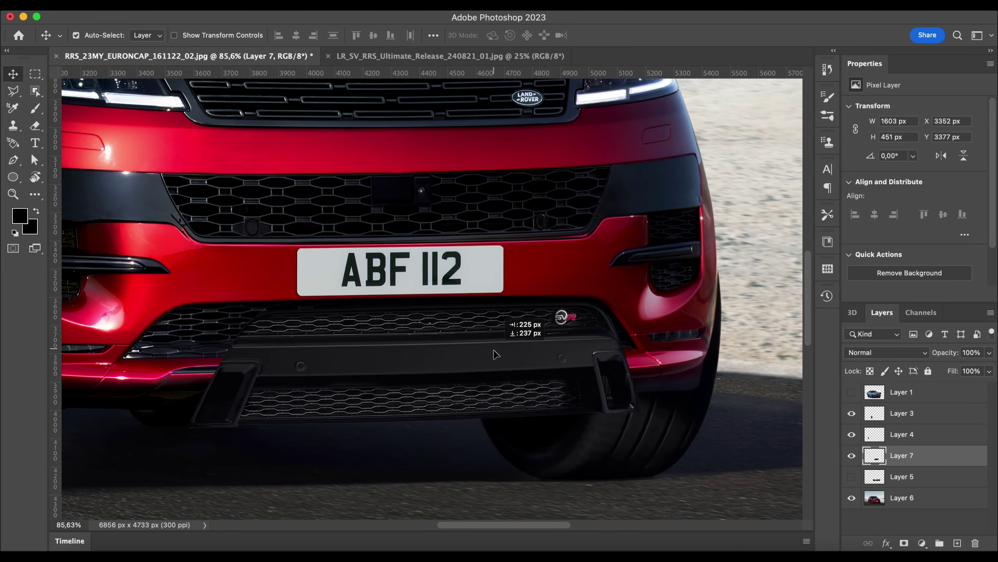
Move the pasted grille below the red bumper and select the number plate on Layer 6 with Object Selection, about 736 × 183 px.
left_click_drag(495, 354, 494, 399)
key("w")
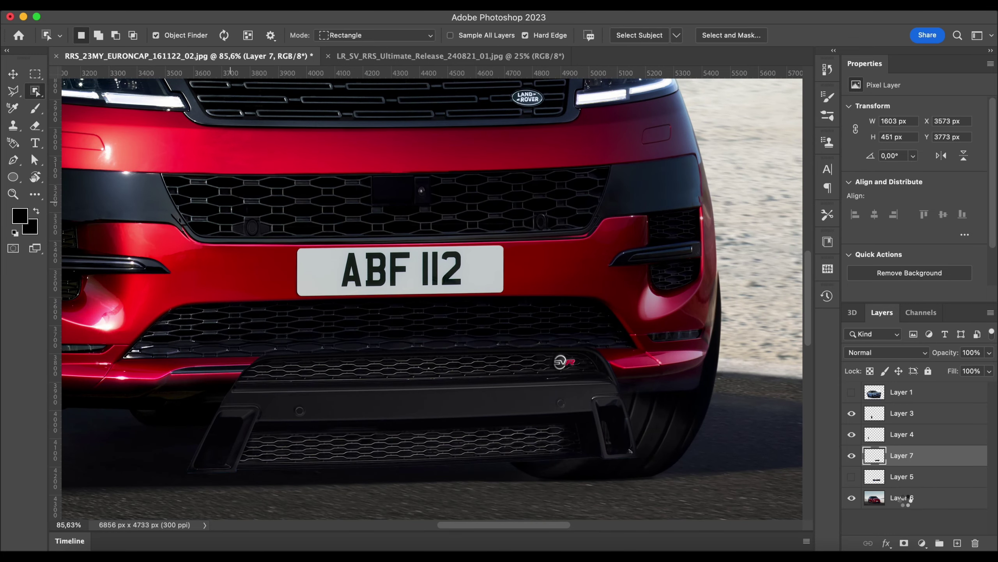
key("alt+[")
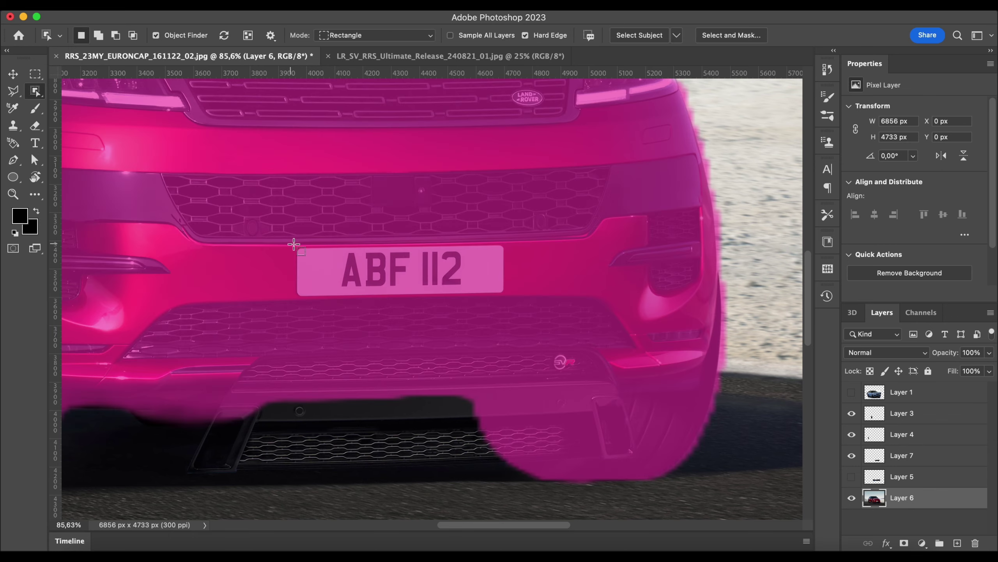
left_click_drag(292, 245, 508, 299)
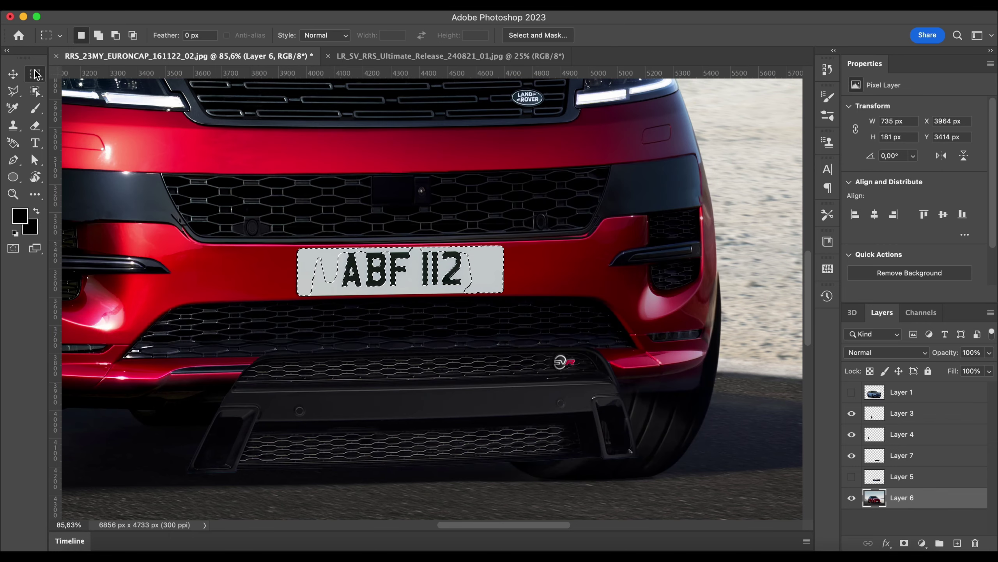
scroll(452, 300, "up", 2)
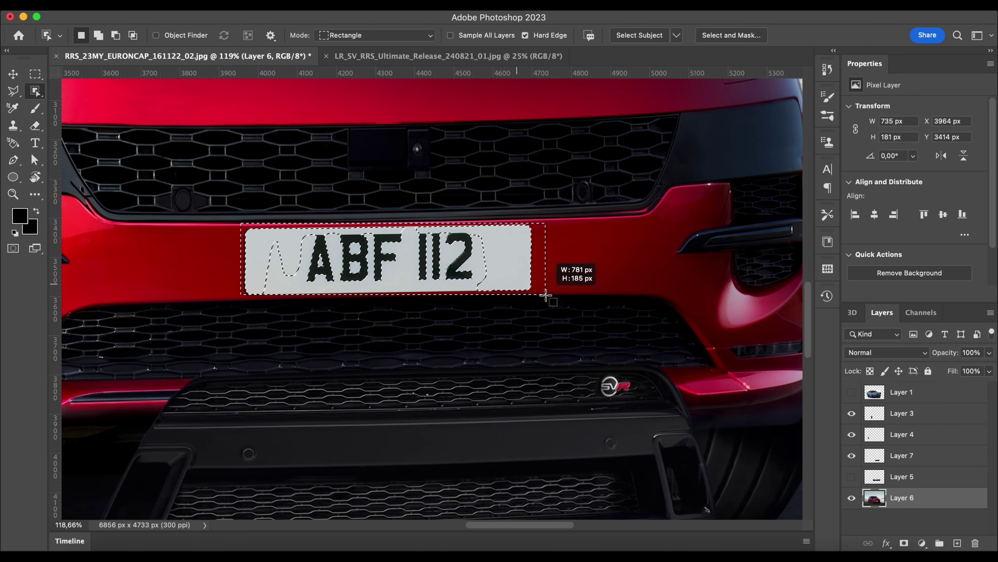
Add the missing middle of the number plate to the selection with the Polygonal Lasso, copy the plate to its own layer and hide it.
key("l")
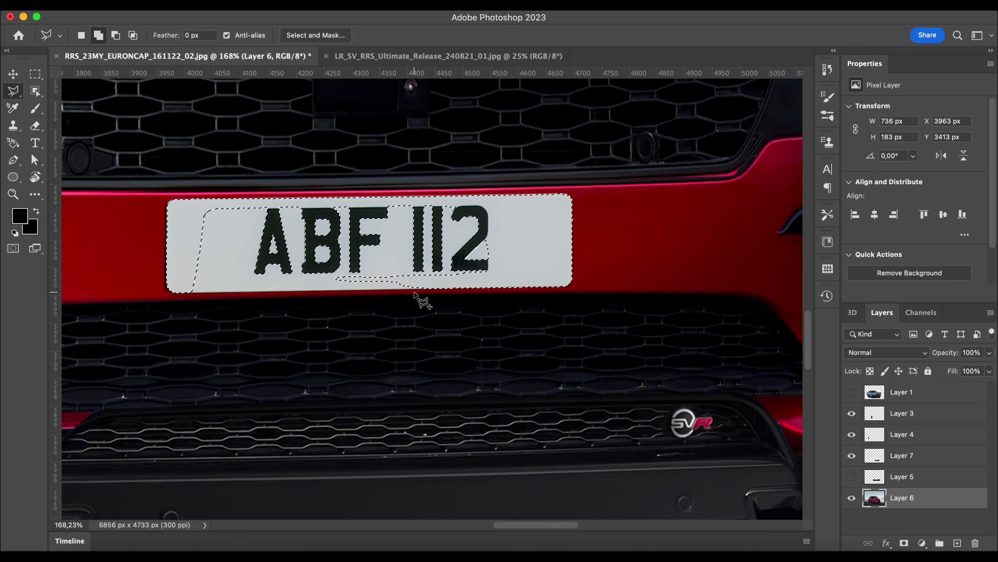
scroll(418, 296, "up", 2)
left_click(189, 290, "shift")
left_click(199, 207)
left_click(512, 201)
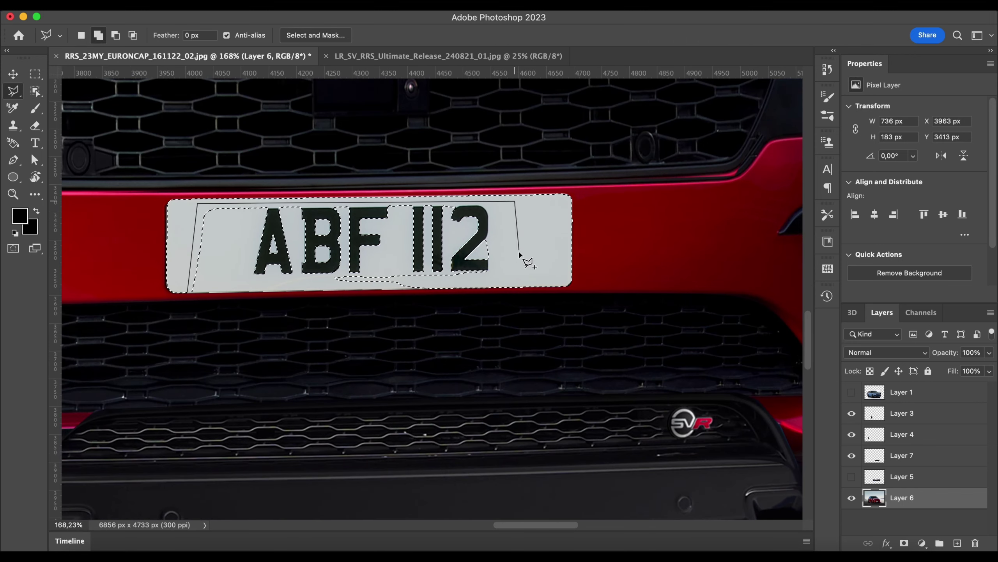
double_click(517, 286)
scroll(505, 301, "down", 3)
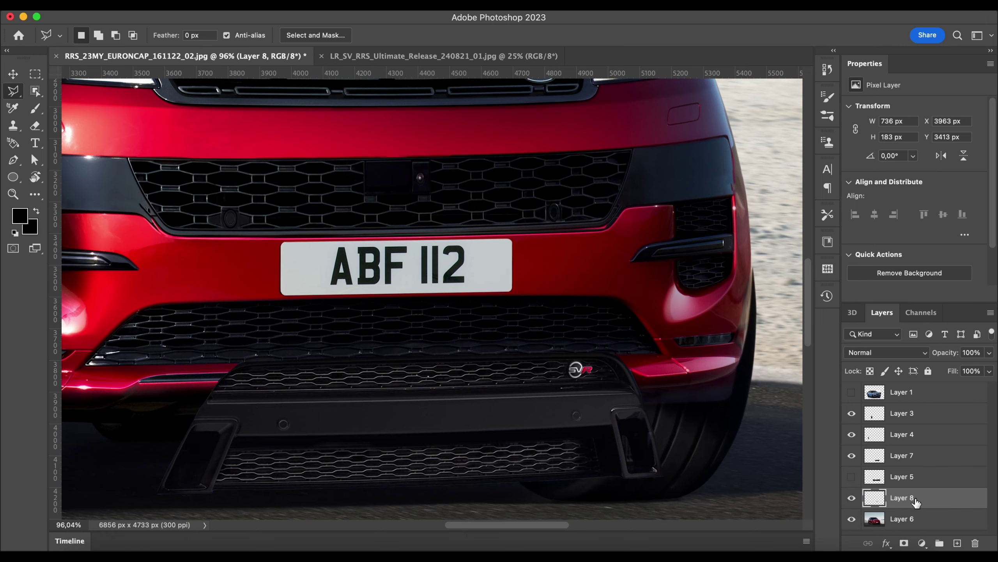
left_click(851, 498)
Move the SVR grille on Layer 7 up onto the red bumper and widen it to about 115%.
left_click_drag(478, 379, 501, 335)
key("v")
scroll(436, 456, "down", 2)
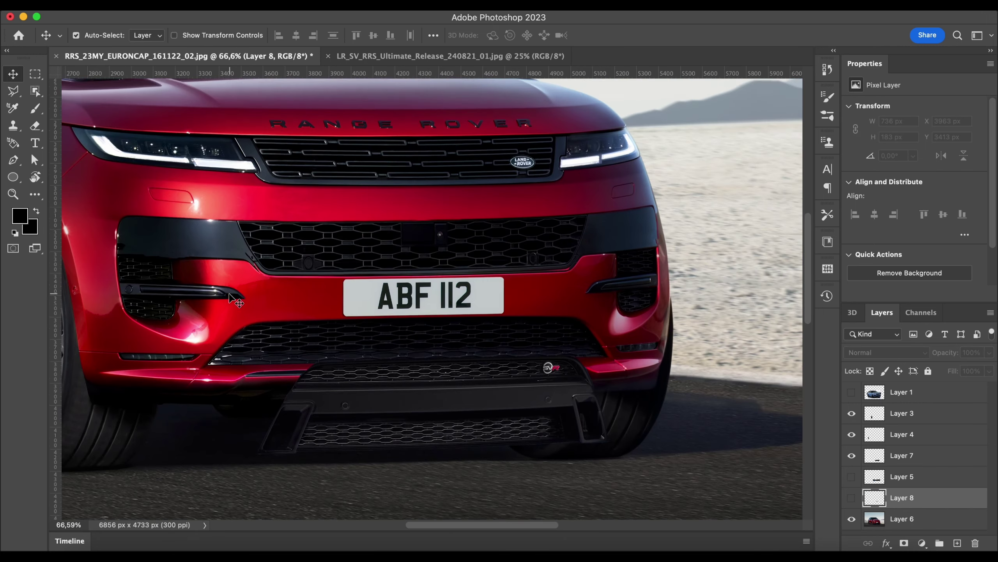
left_click_drag(617, 460, 669, 453)
left_click_drag(455, 395, 404, 311)
key("ctrl+t")
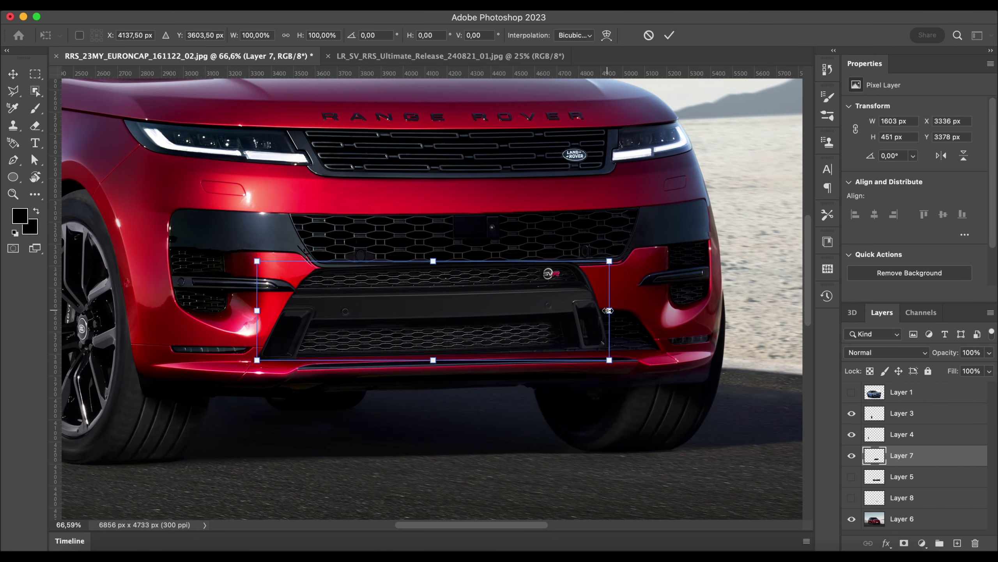
left_click_drag(611, 310, 663, 312)
Stretch the grille's height to about 153% and skew it vertically to about 1.16°.
right_click(618, 299)
left_click(634, 273)
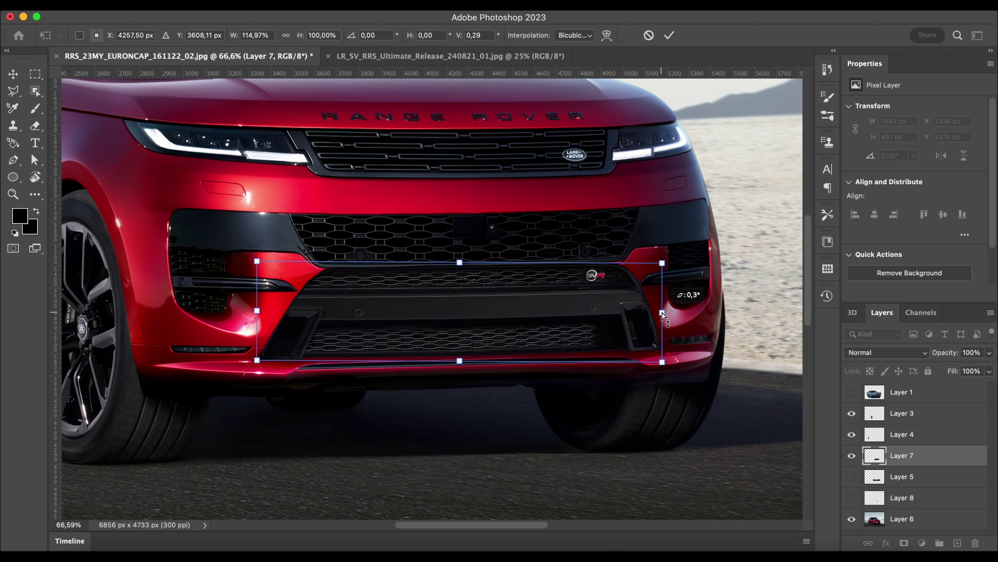
right_click(471, 311)
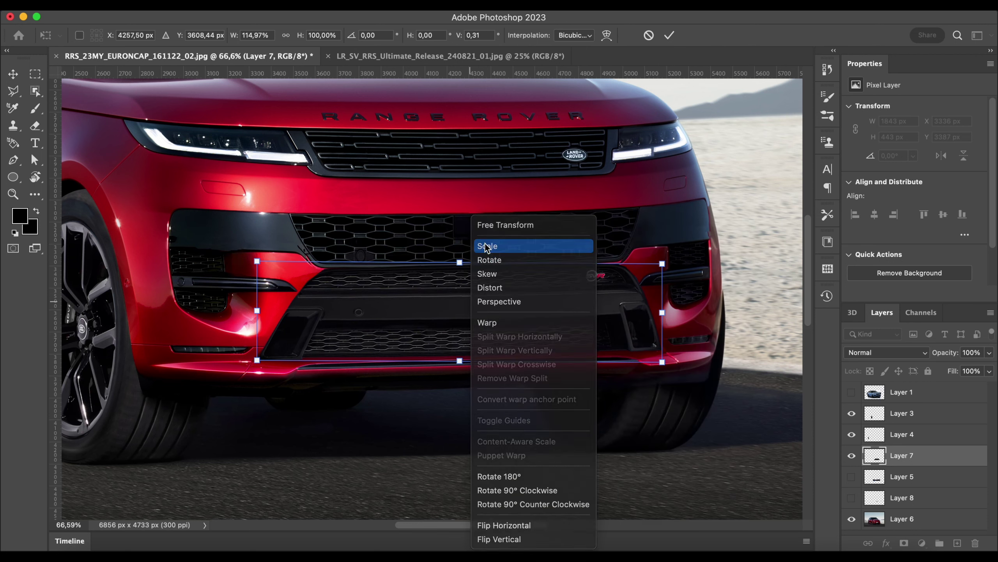
left_click(495, 246)
left_click_drag(460, 262, 453, 207)
right_click(588, 291)
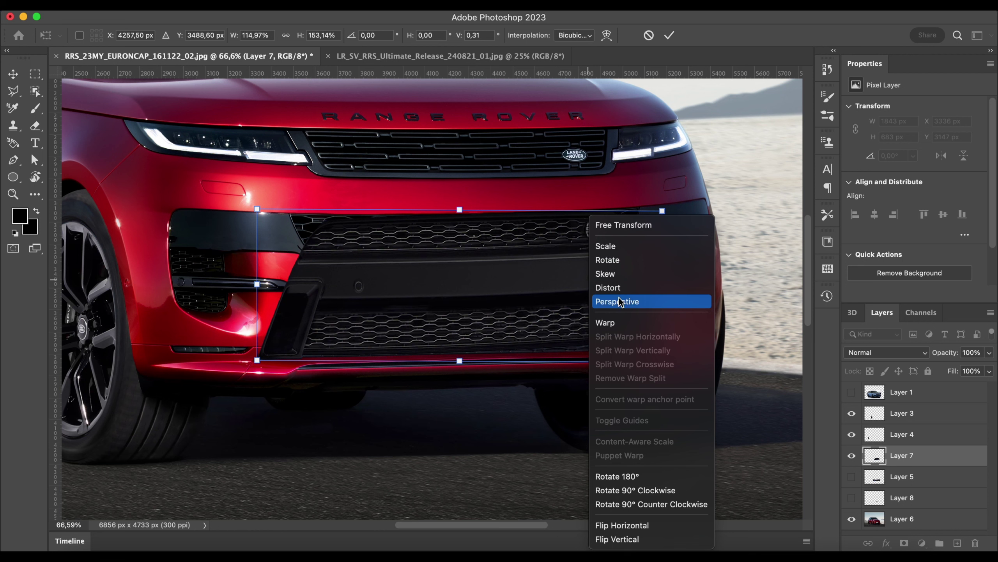
left_click(629, 298)
left_click_drag(664, 291, 663, 294)
Stretch the grille's height to about 158.6%, fine-tune its vertical skew and apply the transform at about 1843 × 671 px.
right_click(497, 285)
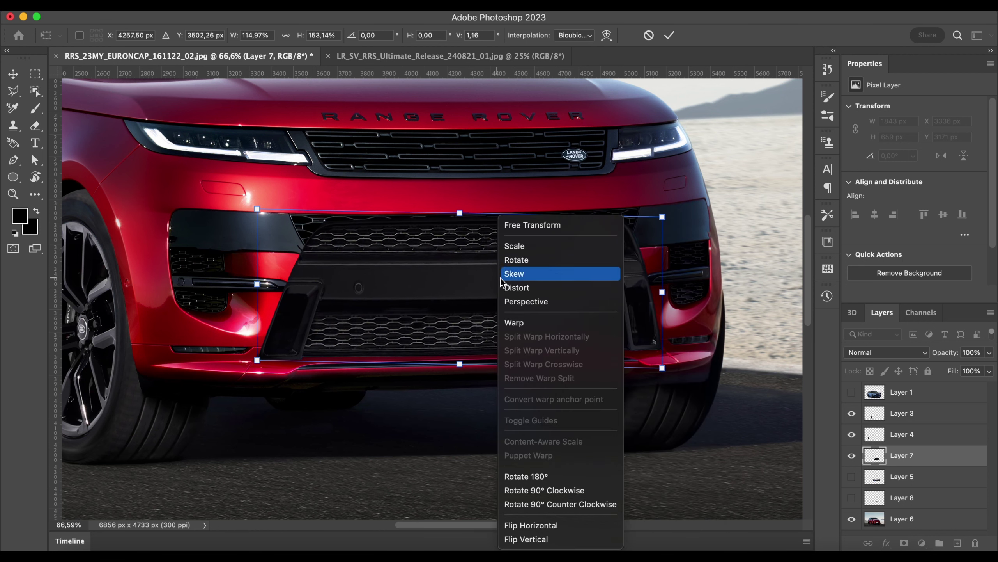
left_click(507, 246)
left_click_drag(460, 212, 460, 207)
right_click(564, 274)
left_click(673, 274)
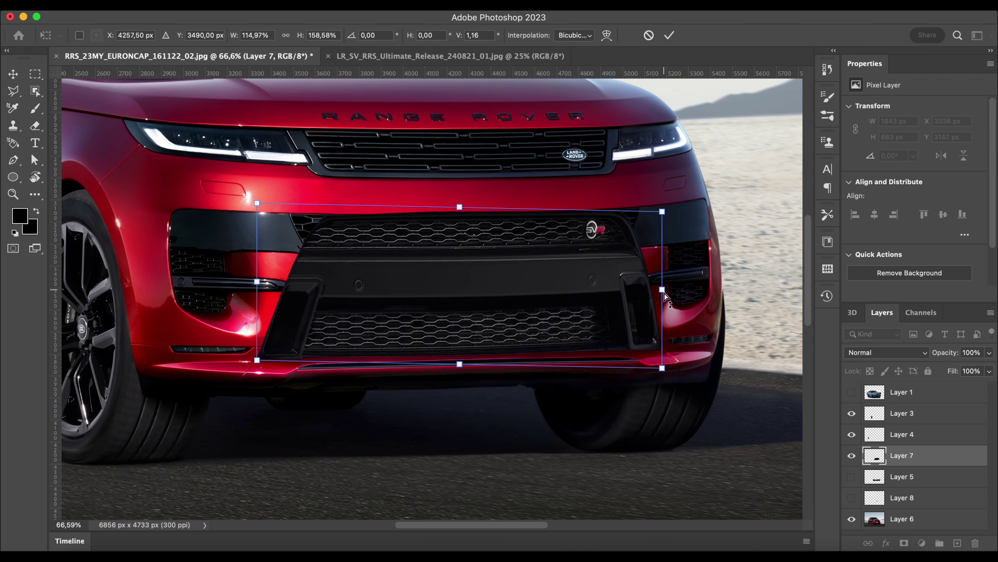
key("Return")
Show and select Layer 5 with the blue car's bumper parts, and hide the central grille on Layer 7.
scroll(621, 246, "down", 3)
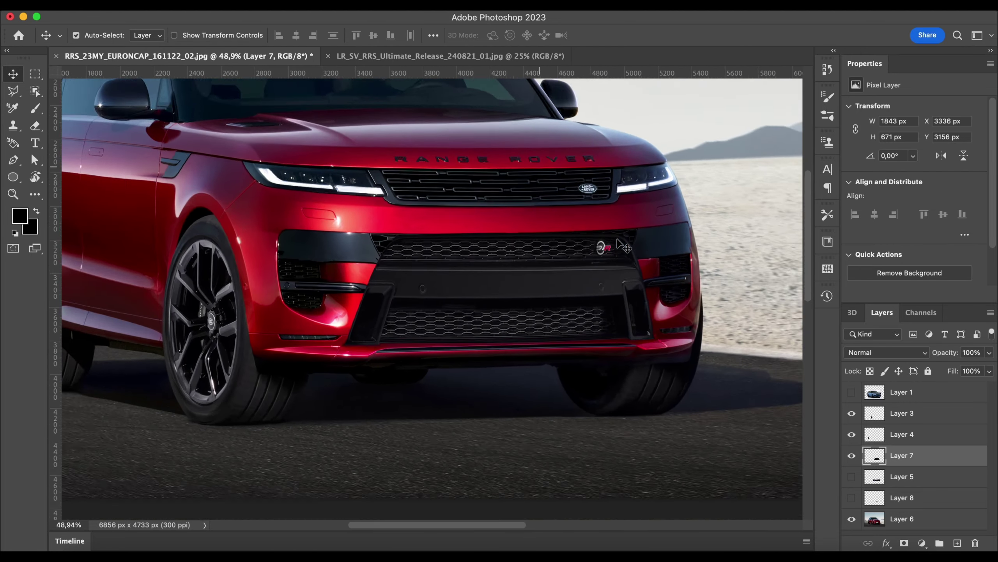
scroll(616, 240, "up", 3)
left_click(861, 393)
left_click(852, 477)
scroll(771, 429, "left", 5)
left_click(903, 473)
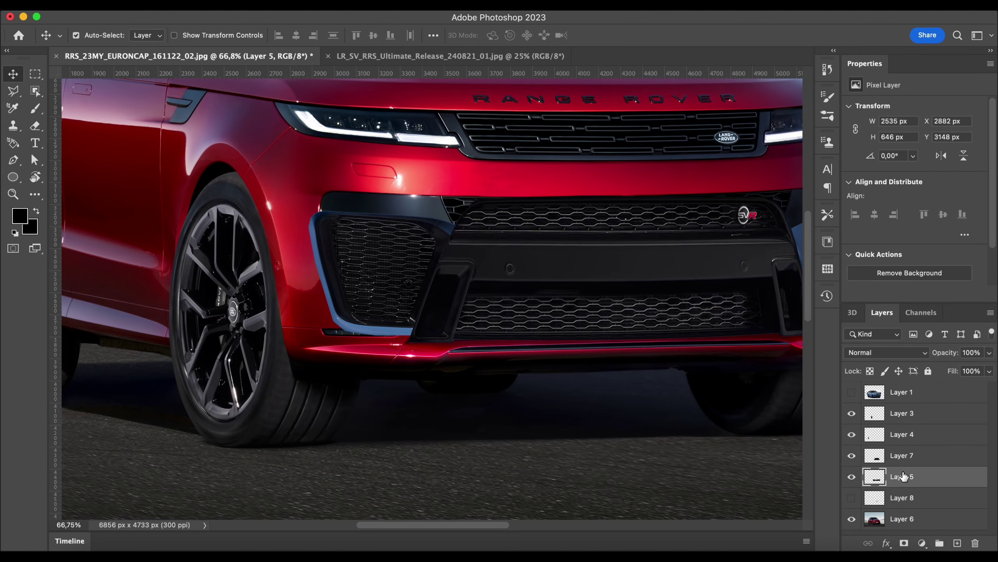
left_click(851, 519)
scroll(433, 299, "up", 3)
left_click(851, 519)
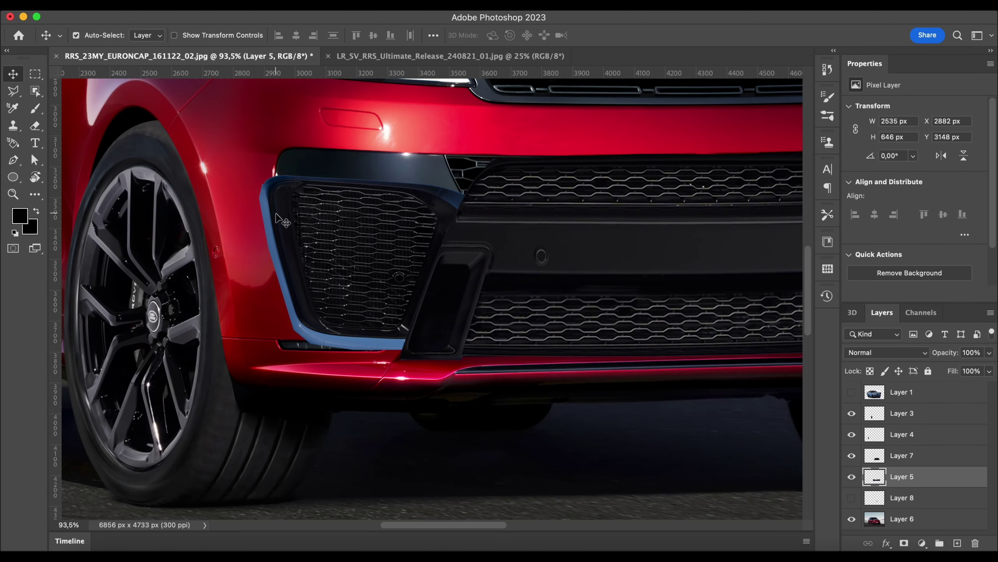
left_click_drag(276, 214, 131, 190)
key("super+z")
left_click(852, 456)
Select the left side intake on Layer 5 with Object Selection, about 639 × 557 px.
scroll(387, 264, "up", 3)
left_click(15, 91)
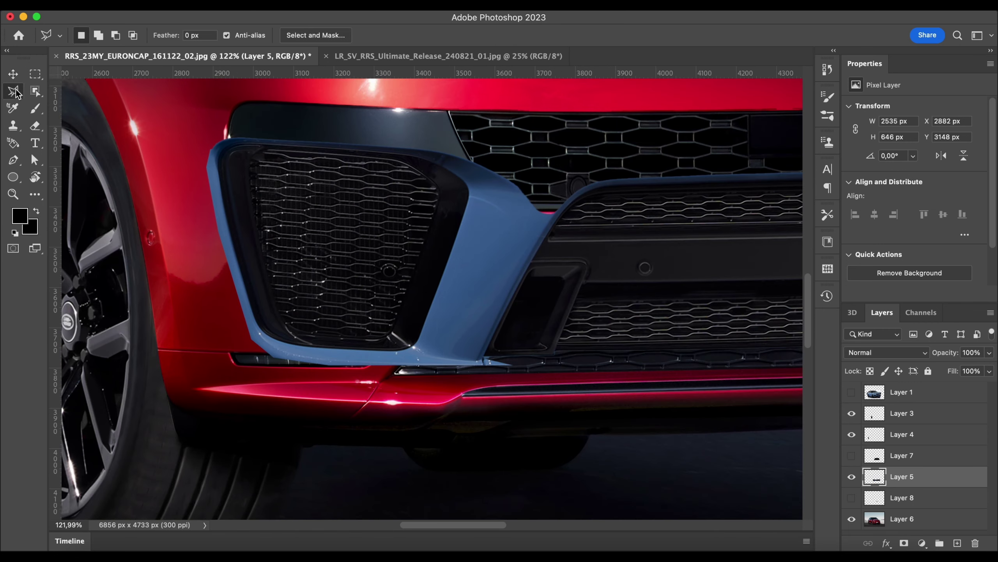
left_click(35, 92)
left_click_drag(463, 359, 217, 136)
Trim the blue bodywork around the left intake from the selection with the Polygonal Lasso, reducing it to about 630 × 517 px.
key("l")
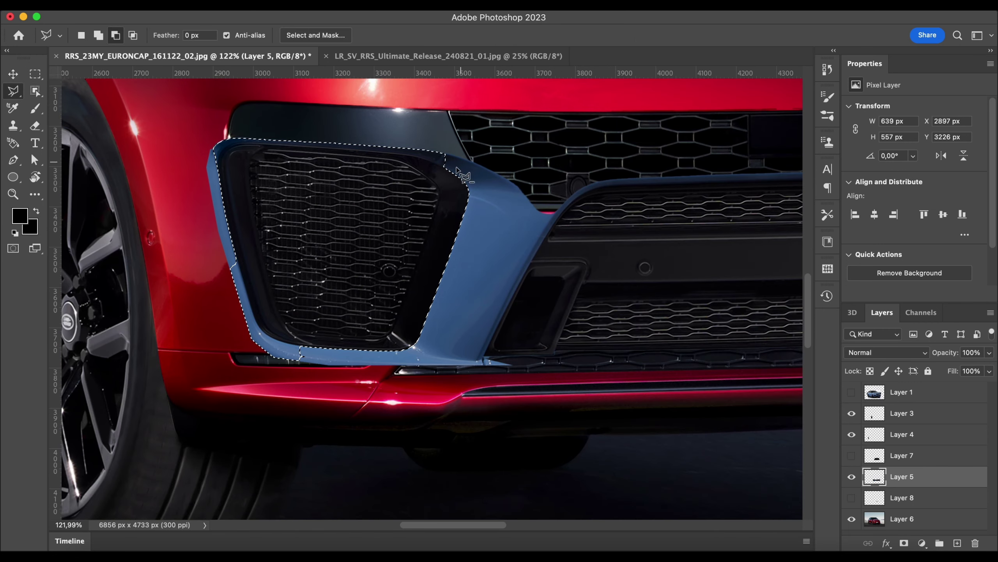
left_click(446, 167)
left_click(240, 146)
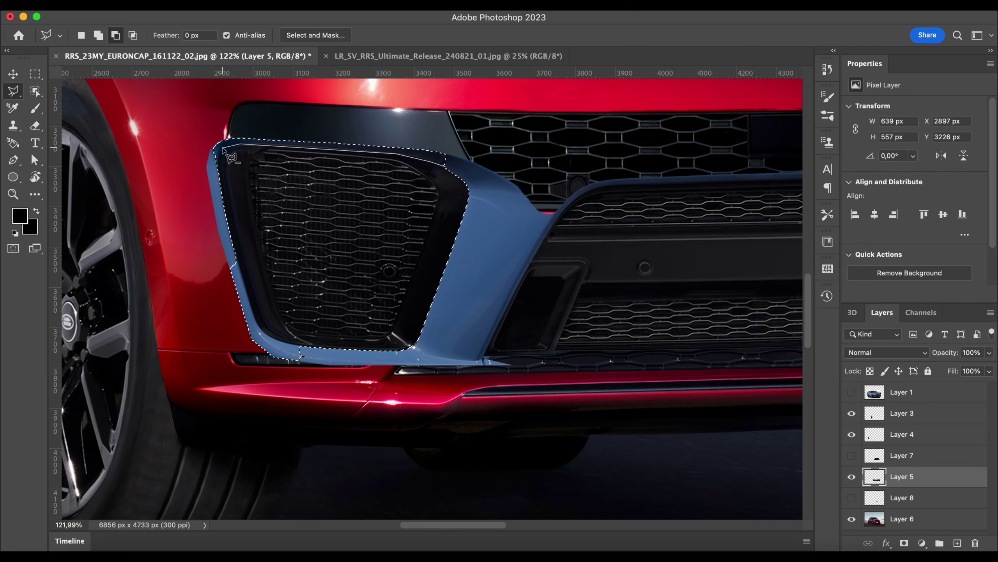
left_click(300, 346)
left_click(433, 358)
left_click(232, 390)
double_click(168, 101)
left_click(396, 153, "alt")
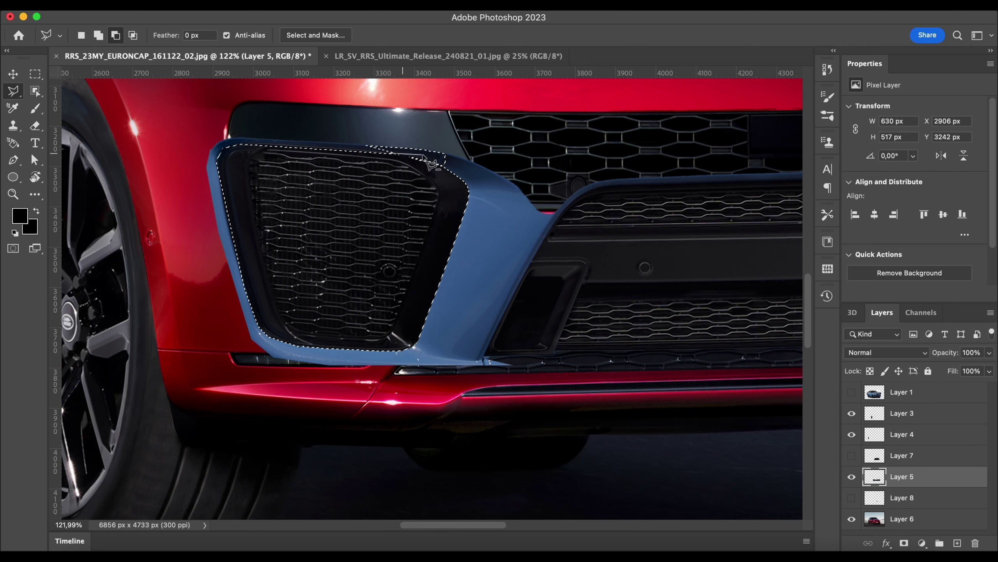
left_click(470, 170)
left_click(458, 110)
double_click(380, 132)
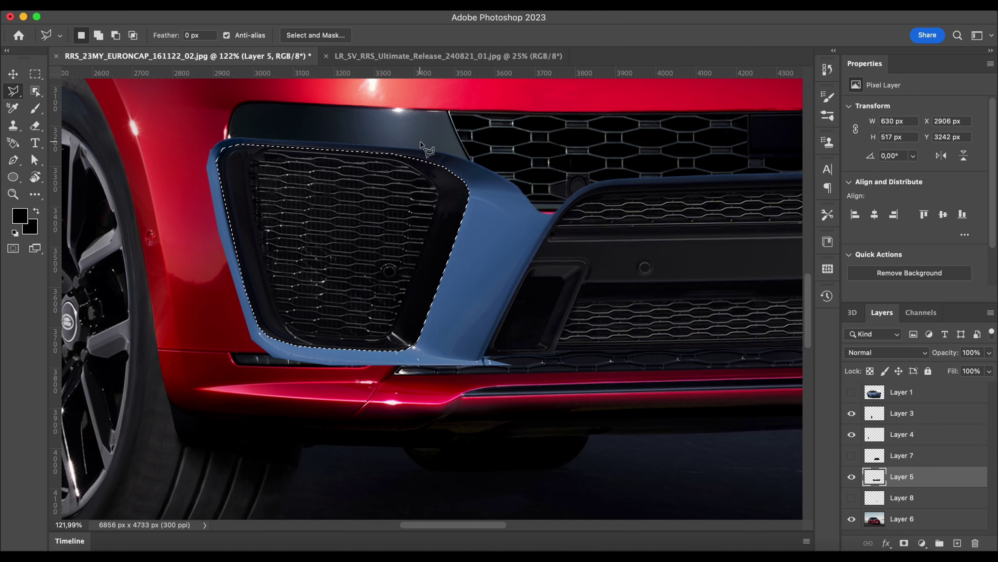
Copy the left intake to its own layer, hide Layer 5, show Layer 7 and move the intake into place on the red bumper.
scroll(401, 338, "down", 5)
key("ctrl+j")
key("v")
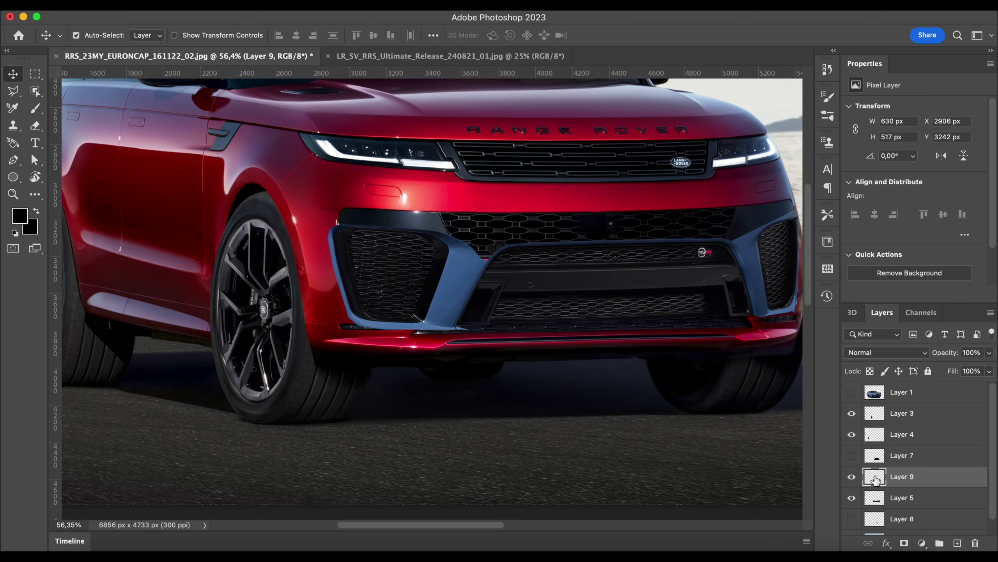
left_click(851, 497)
left_click(851, 455)
mouse_move(407, 273)
left_mouse_down()
mouse_move(399, 255)
mouse_move(393, 271)
left_mouse_up()
Scale the left intake to about 88% width and 123% height, skew it horizontally about -8.7° and position it over the bumper.
key("ctrl+t")
left_click_drag(376, 226, 379, 203)
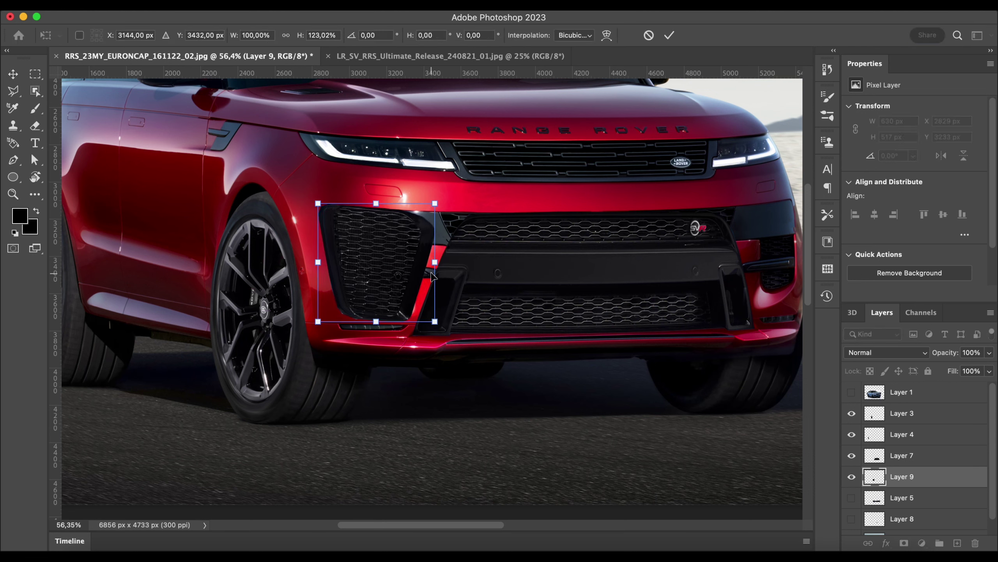
left_click_drag(318, 262, 339, 261)
right_click(395, 215)
left_click(413, 261)
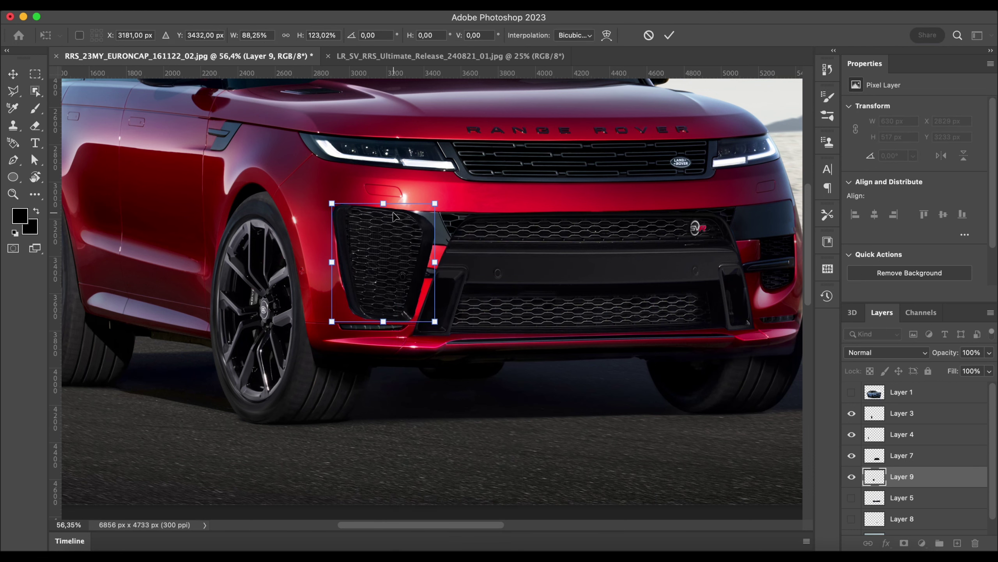
left_click_drag(383, 203, 402, 203)
left_click_drag(397, 258, 390, 257)
scroll(457, 314, "down", 5)
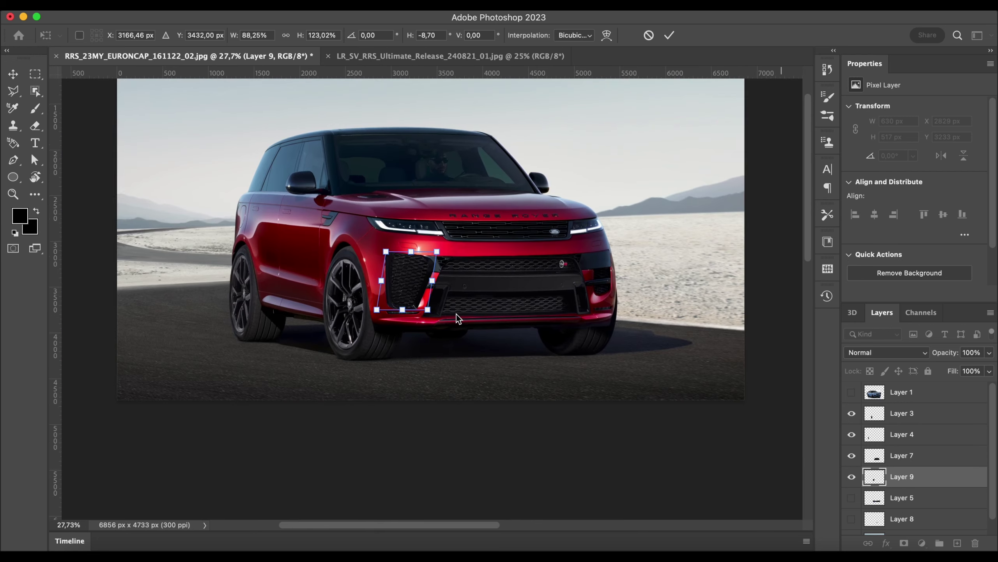
scroll(457, 314, "up", 6)
key("Return")
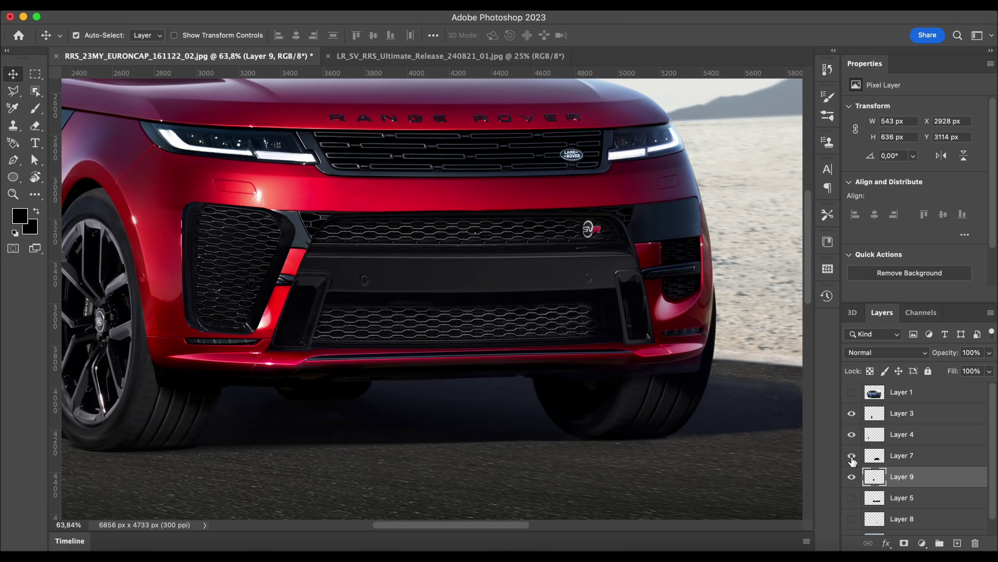
Hide the central grille and left intake on Layers 7 and 9, and show Layer 5 around its right side intake.
left_click(851, 455)
left_click(852, 476)
left_click(852, 497)
scroll(662, 360, "up", 5)
Select the right side intake on Layer 5 with Object Selection and refine it with the Polygonal Lasso, about 217 × 498 px.
key("w")
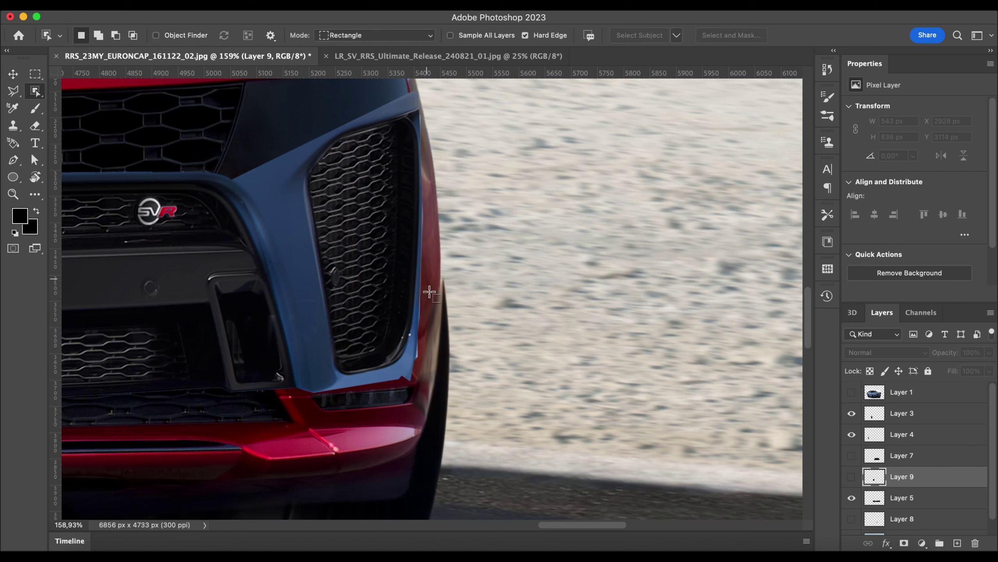
left_click_drag(448, 370, 307, 107)
left_click(523, 231)
scroll(890, 476, "down", 1)
left_click(899, 482)
left_click_drag(439, 374, 292, 114)
key("l")
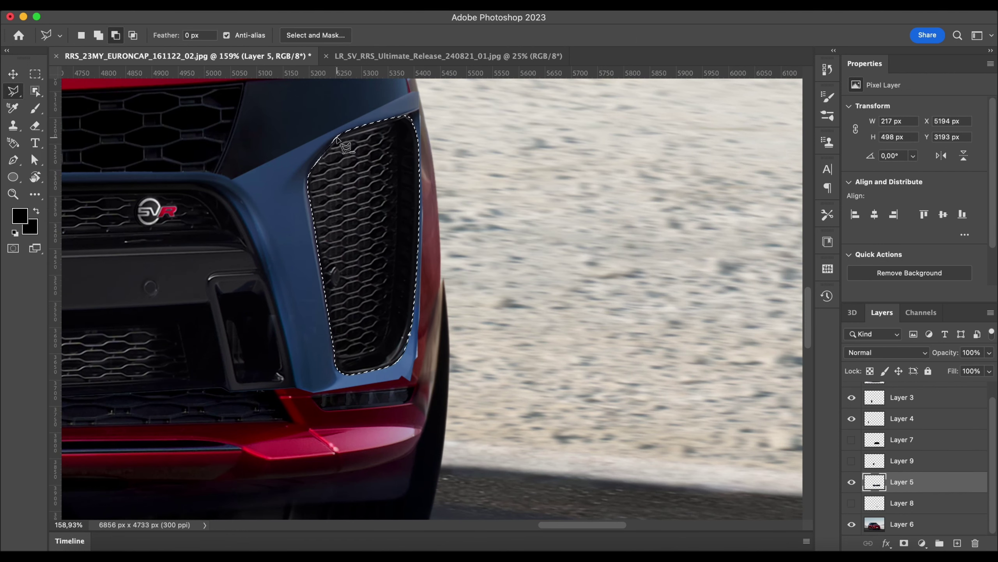
double_click(405, 373)
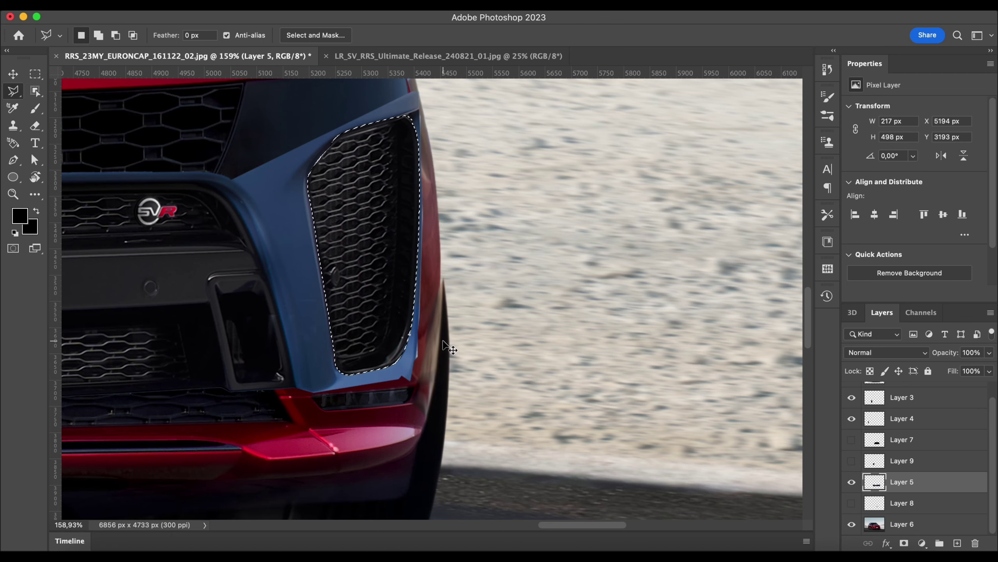
Copy the right intake to its own layer, hide Layer 5 and show Layers 7 and 9.
key("super+j")
left_click(852, 503)
scroll(601, 415, "down", 5)
left_click(849, 461)
left_click(852, 439)
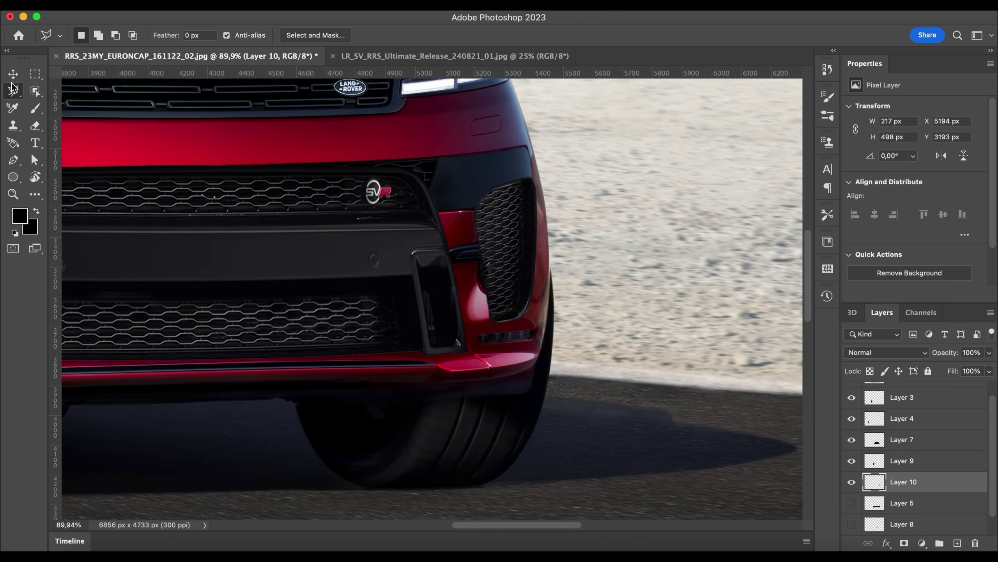
Move the copied right intake over the red bumper's original right air vent.
key("v")
left_click_drag(514, 276, 510, 290)
scroll(509, 290, "down", 2)
scroll(510, 290, "left", 4)
mouse_move(653, 299)
left_mouse_down()
mouse_move(633, 251)
mouse_move(639, 289)
left_mouse_up()
Stretch the right intake's height to about 131%, widen it, slant its upper edge to follow the bumper and apply the transform.
key("ctrl+t")
left_click_drag(646, 213, 646, 177)
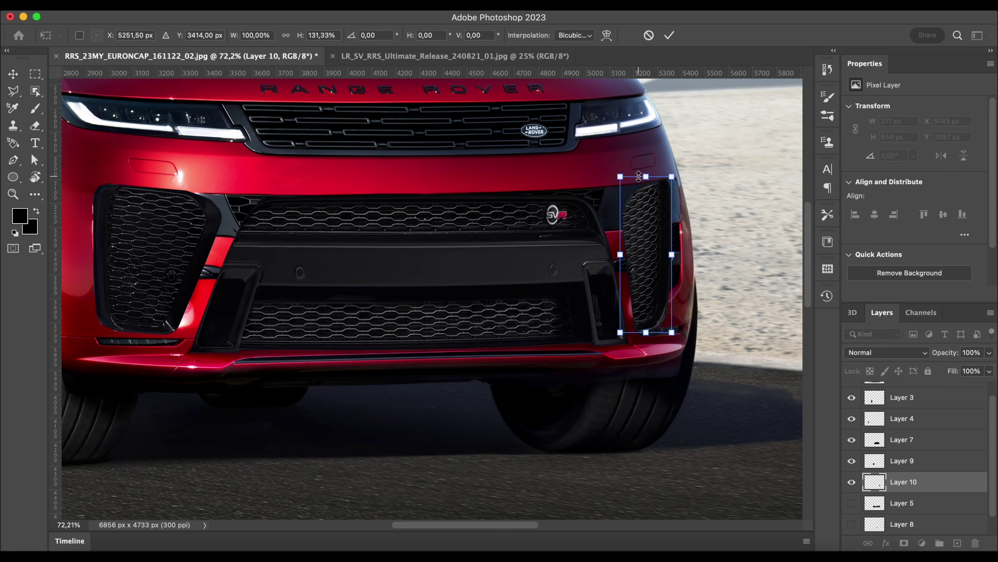
left_click_drag(672, 254, 684, 254)
left_click_drag(650, 177, 649, 175)
left_click_drag(663, 225, 658, 227)
right_click(653, 216)
left_click(699, 301)
left_click_drag(644, 179, 630, 179)
left_click_drag(644, 247, 666, 263)
left_click(669, 37)
Rescale the right intake to about 112% width and 93% height, skew its upper edge slightly and apply the transform.
key("super+t")
left_click_drag(649, 163, 649, 175)
left_click_drag(619, 249, 612, 250)
right_click(645, 197)
left_click(685, 282)
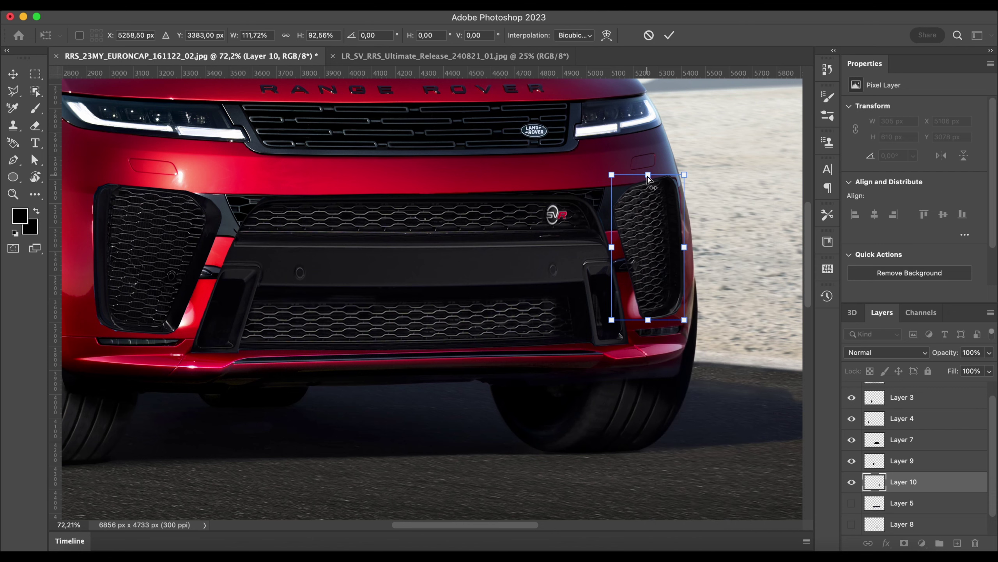
left_click_drag(648, 176, 652, 176)
left_click(670, 36)
Hide the added grille and intakes on Layers 7, 9 and 10, then duplicate the red car's Layer 6 and hide the original.
scroll(617, 200, "down", 5)
scroll(389, 308, "up", 5)
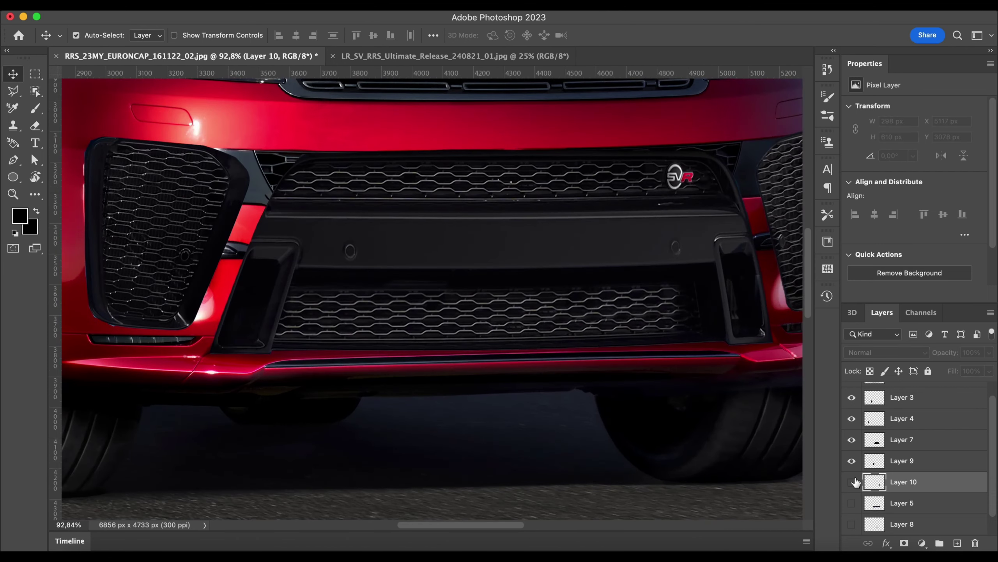
left_click_drag(852, 482, 852, 440)
scroll(880, 468, "down", 2)
left_click(897, 523)
key("super+j")
left_click(852, 524)
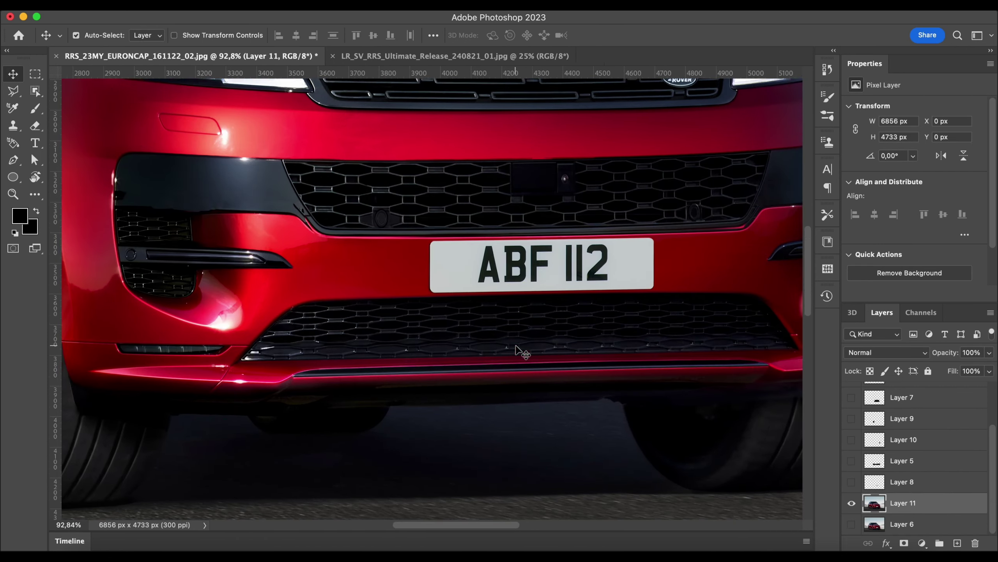
Outline the bumper openings and number plate on Layer 11 with the Polygonal Lasso and start a Content-Aware Fill.
scroll(517, 350, "down", 3)
key("m")
key("w")
key("l")
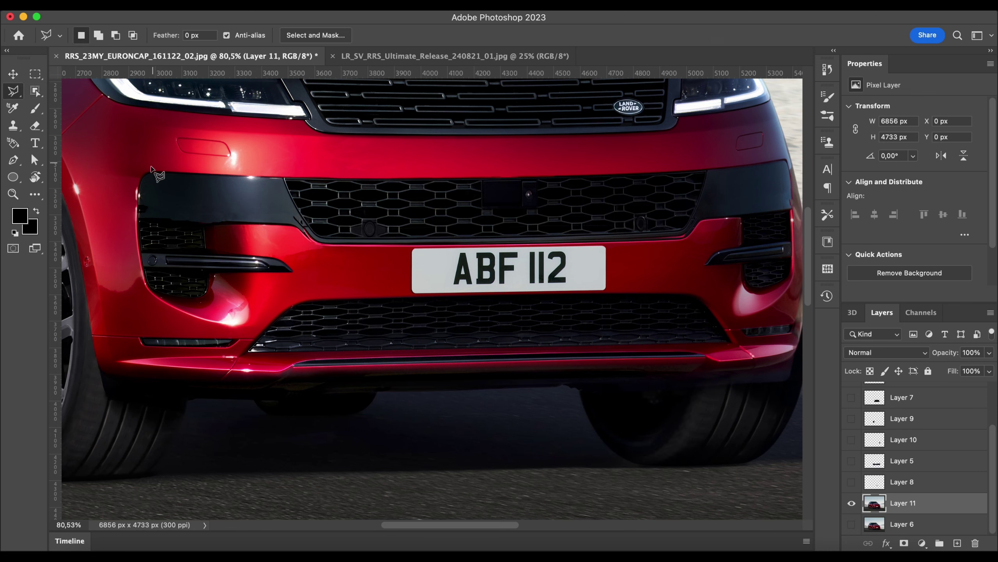
left_click(146, 167)
scroll(330, 170, "right", 3)
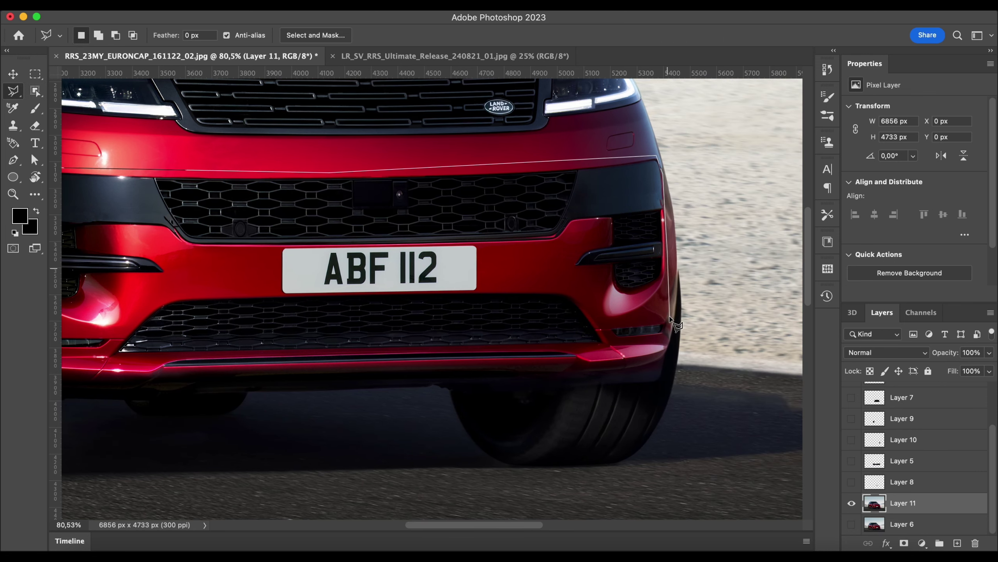
scroll(361, 327, "left", 3)
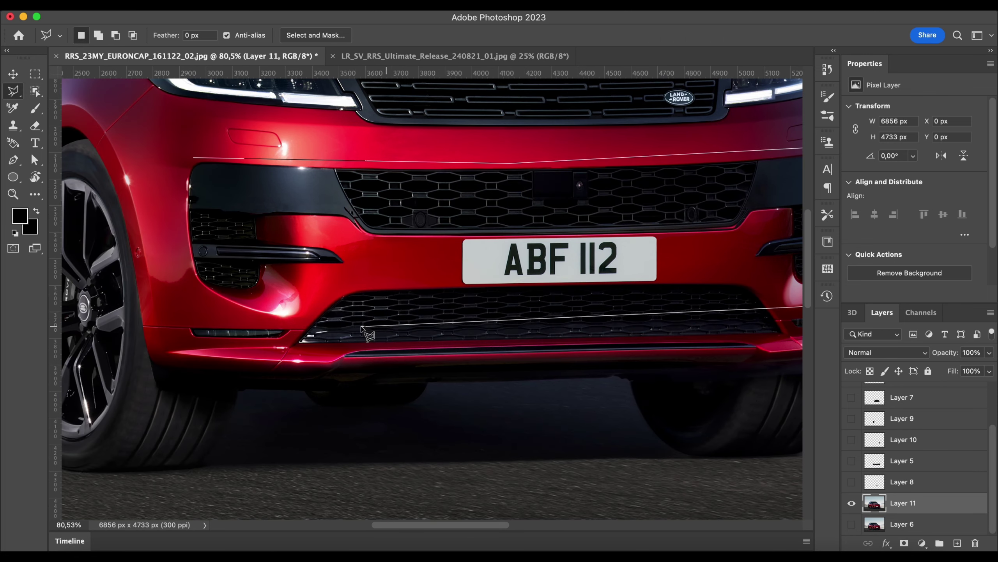
left_click(179, 172)
left_click(132, 5)
left_click(167, 226)
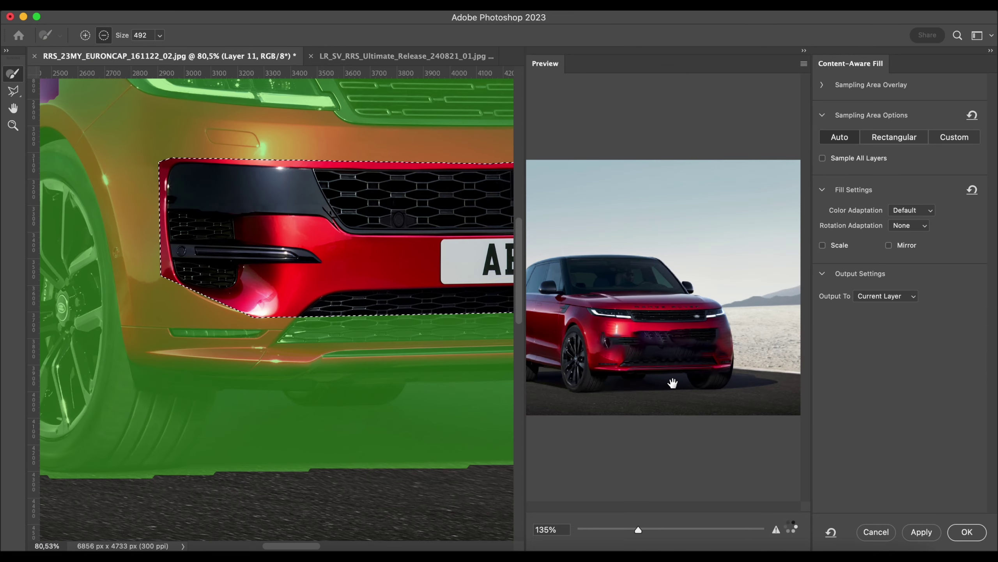
Exclude parts of the front wheel, the central bumper and grille, and the sandy background from the Content-Aware Fill sampling area.
scroll(408, 346, "down", 5)
left_click_drag(311, 325, 493, 314)
left_click_drag(447, 212, 316, 213)
mouse_move(353, 148)
left_mouse_down()
mouse_move(400, 111)
mouse_move(411, 151)
left_mouse_up()
left_click_drag(189, 289, 188, 333)
scroll(238, 311, "right", 2)
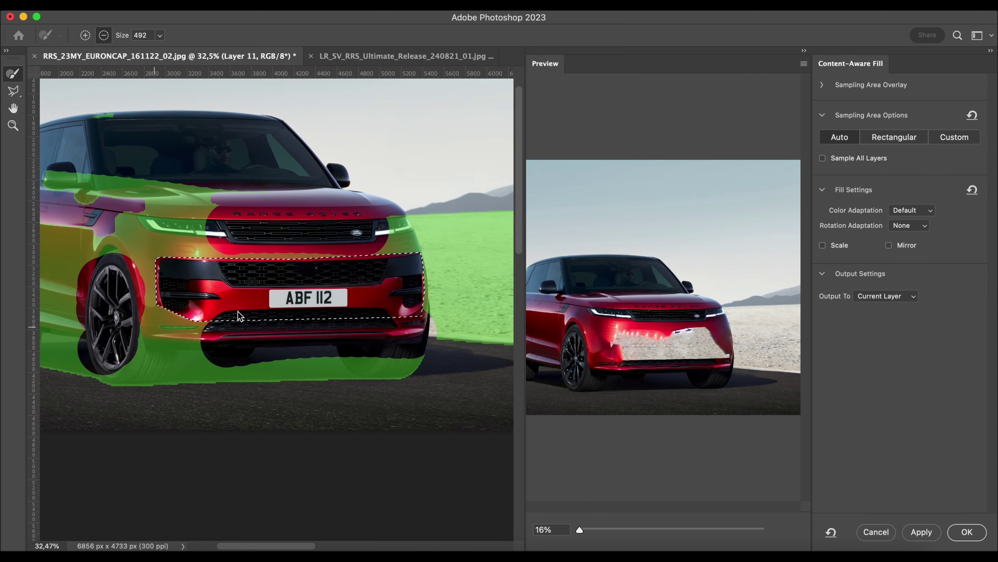
scroll(237, 312, "right", 3)
mouse_move(467, 306)
left_mouse_down()
mouse_move(444, 252)
mouse_move(352, 276)
mouse_move(296, 207)
left_mouse_up()
scroll(344, 207, "left", 3)
scroll(344, 207, "down", 1)
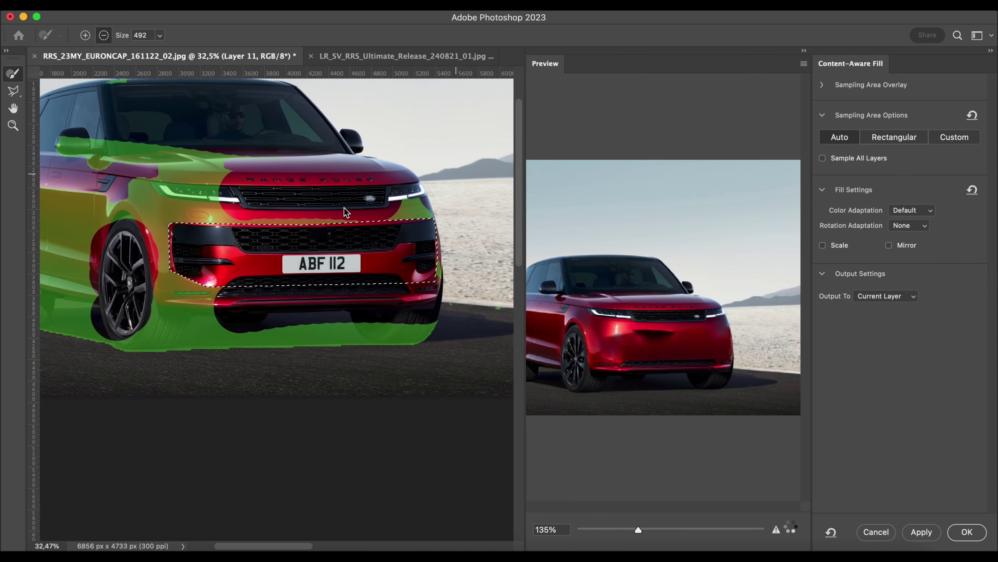
Exclude the road, front wheel, headlights and most of the bonnet from sampling, then apply the fill to the current layer and deselect.
scroll(344, 207, "down", 1)
mouse_move(419, 331)
left_mouse_down()
mouse_move(147, 349)
mouse_move(195, 326)
mouse_move(152, 316)
mouse_move(196, 269)
left_mouse_up()
scroll(215, 329, "left", 3)
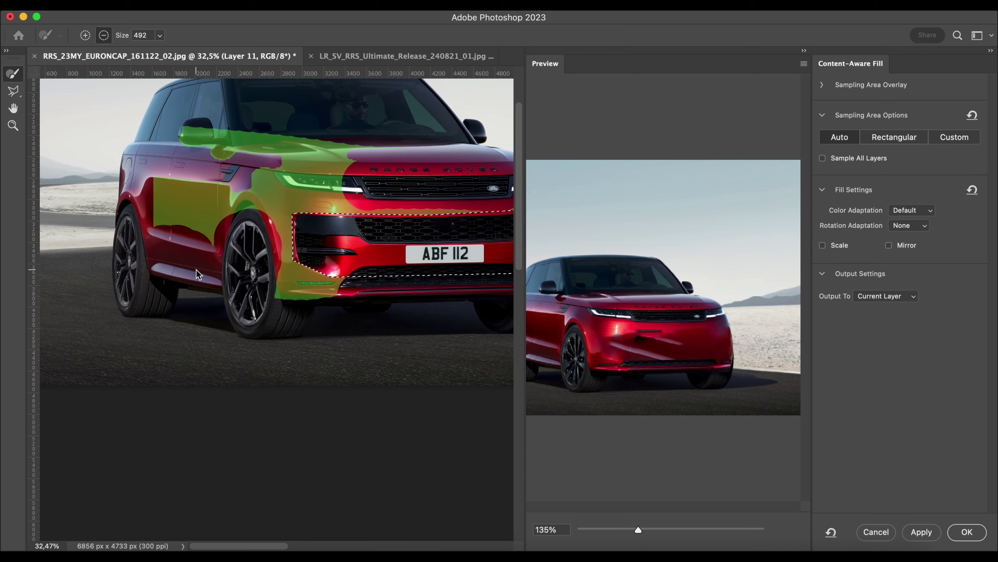
scroll(196, 269, "right", 2)
scroll(195, 269, "up", 1)
mouse_move(263, 192)
left_mouse_down()
mouse_move(137, 155)
mouse_move(206, 157)
left_mouse_up()
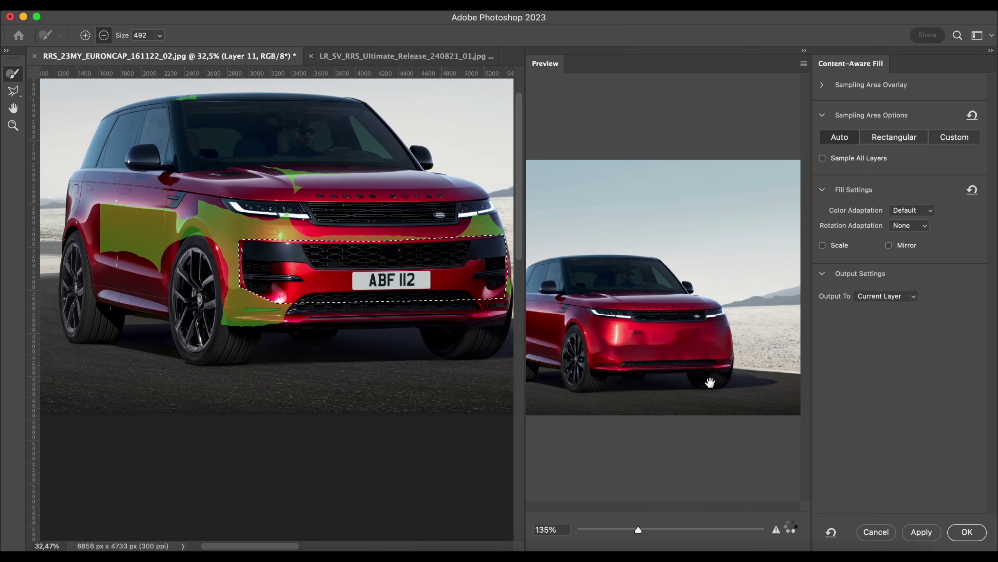
left_click(967, 531)
left_click(35, 74)
left_click(533, 272)
Brush over the repeated crease marks below the left headlight with a 95 px Spot Healing Brush.
scroll(533, 272, "up", 8)
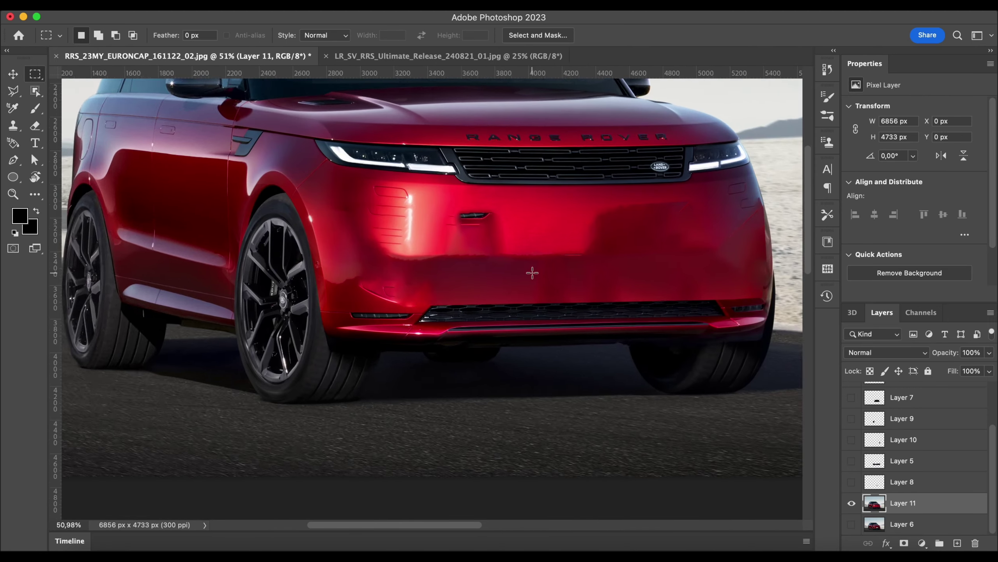
left_click(35, 195)
left_click(80, 320)
left_click(96, 35)
left_click_drag(68, 72, 85, 72)
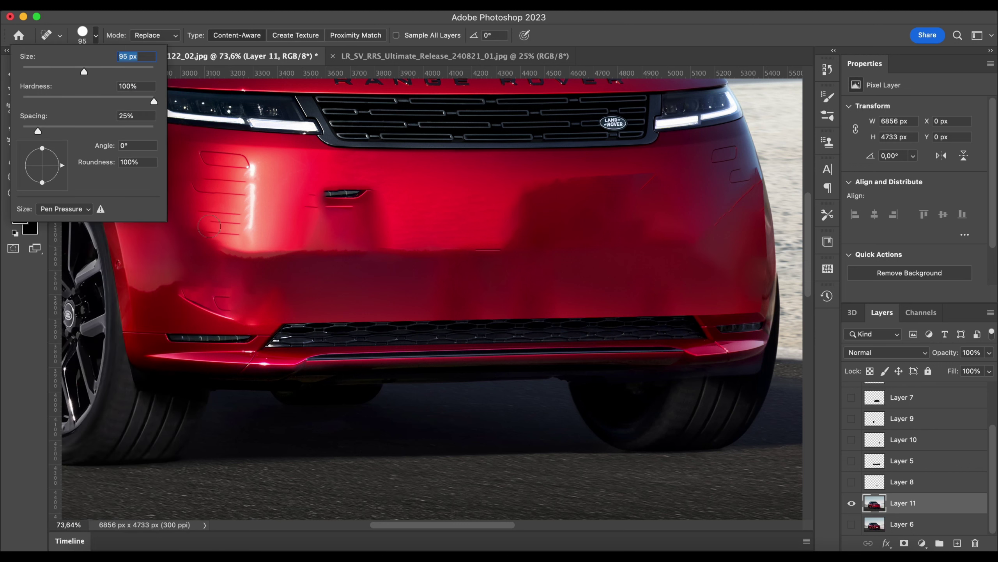
left_click_drag(205, 212, 242, 231)
left_click_drag(215, 169, 232, 166)
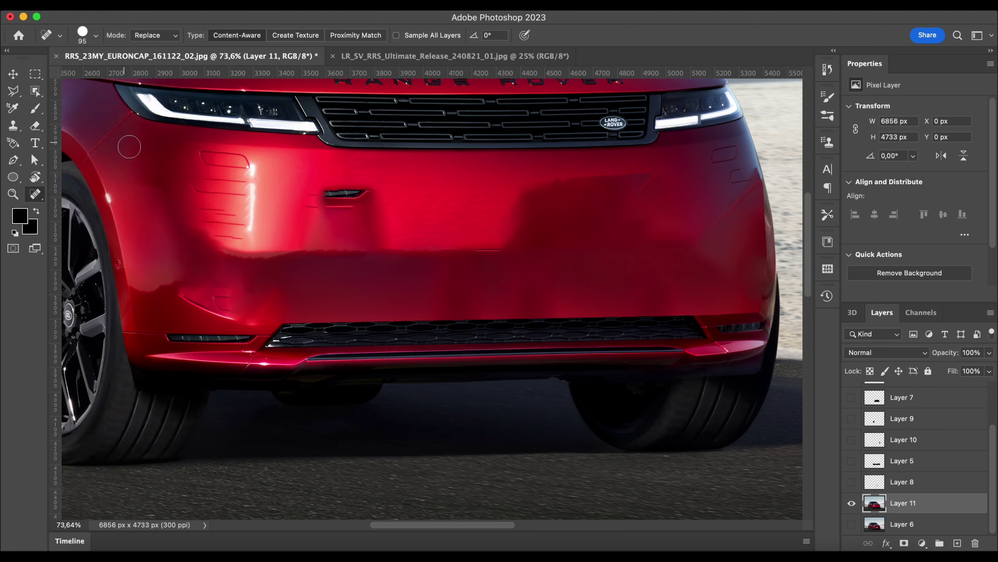
Heal the repeated creases below the left headlight with an 81 px Healing Brush using clean sampled paint, switching its mode to Normal.
left_click(35, 194)
left_click(80, 332)
left_click(96, 35)
left_click_drag(65, 74, 73, 73)
left_click(266, 184, "alt")
left_click_drag(234, 187, 196, 187)
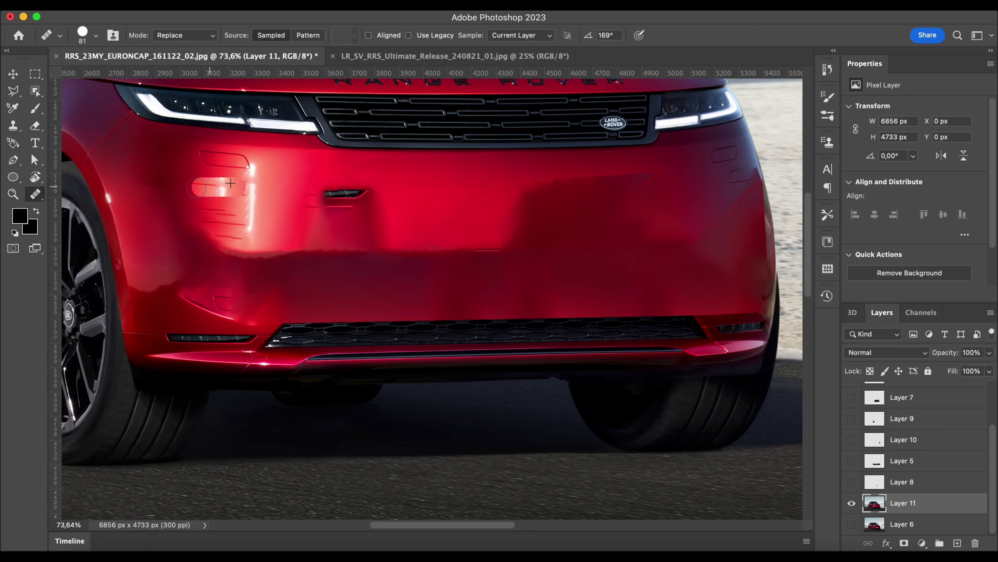
left_click(182, 36)
left_click(179, 21)
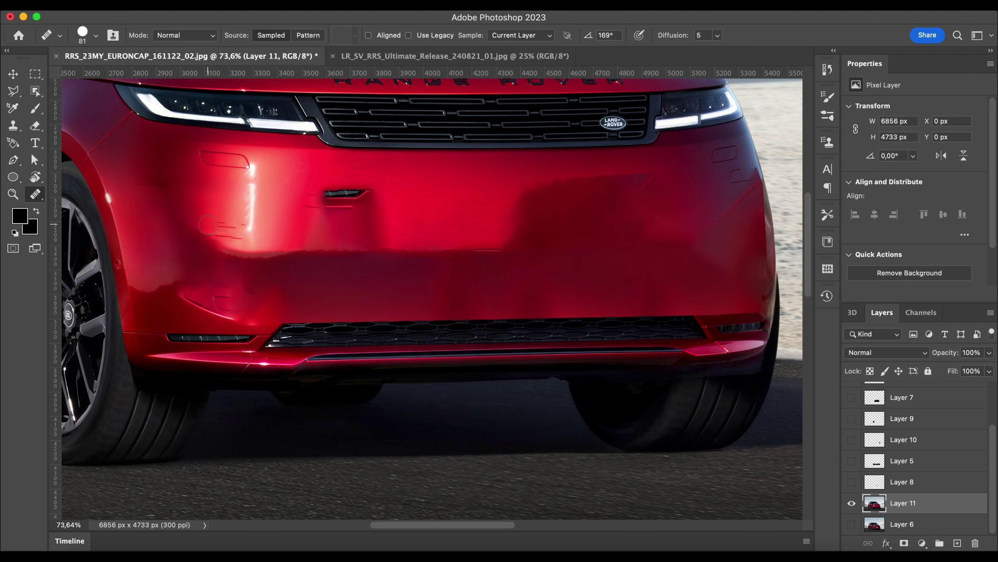
Heal the duplicate tow-cover outline near the right headlight and the dark vent remnant in the middle of the bumper.
scroll(558, 204, "right", 5)
scroll(596, 206, "left", 3)
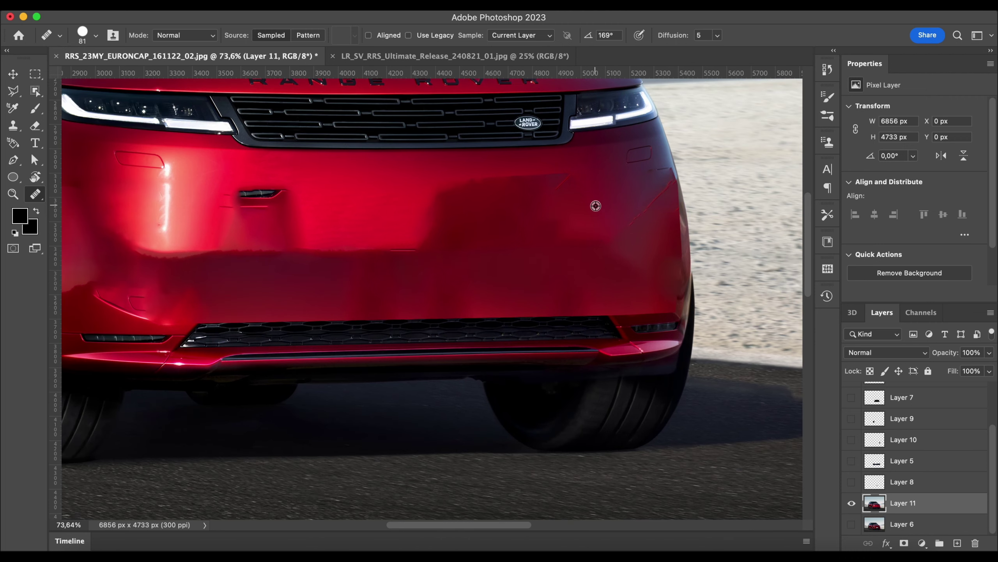
scroll(664, 173, "left", 2)
scroll(663, 172, "down", 2)
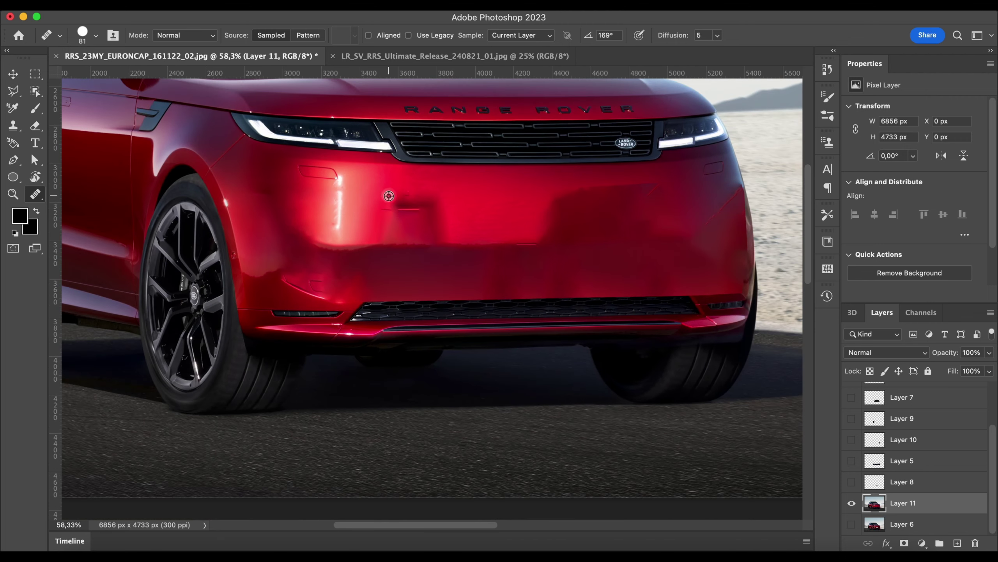
Move the number plate's Layer 8 above Layer 7 and show Layers 7, 9 and 10 again.
left_click(851, 481)
left_click(851, 482)
left_click_drag(904, 481, 894, 390)
left_click(852, 439)
left_click(851, 461)
left_click(851, 481)
left_click(852, 481)
left_click(852, 397)
left_click(852, 397)
scroll(665, 394, "down", 6)
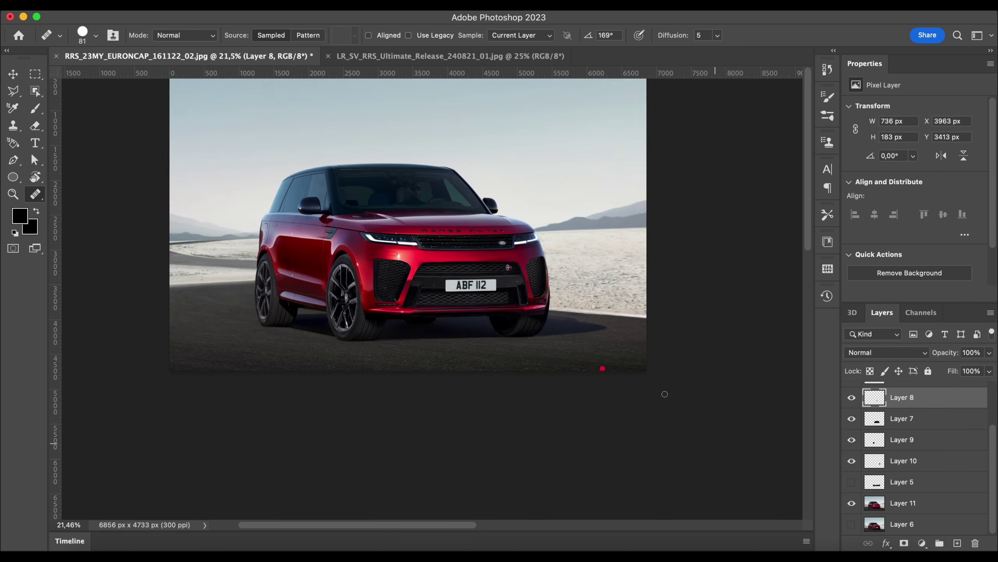
With Layer 7 temporarily hidden, heal the dark patch's hard upper edge and the red streak above the number plate on Layer 11.
scroll(576, 219, "up", 5)
scroll(576, 219, "up", 6)
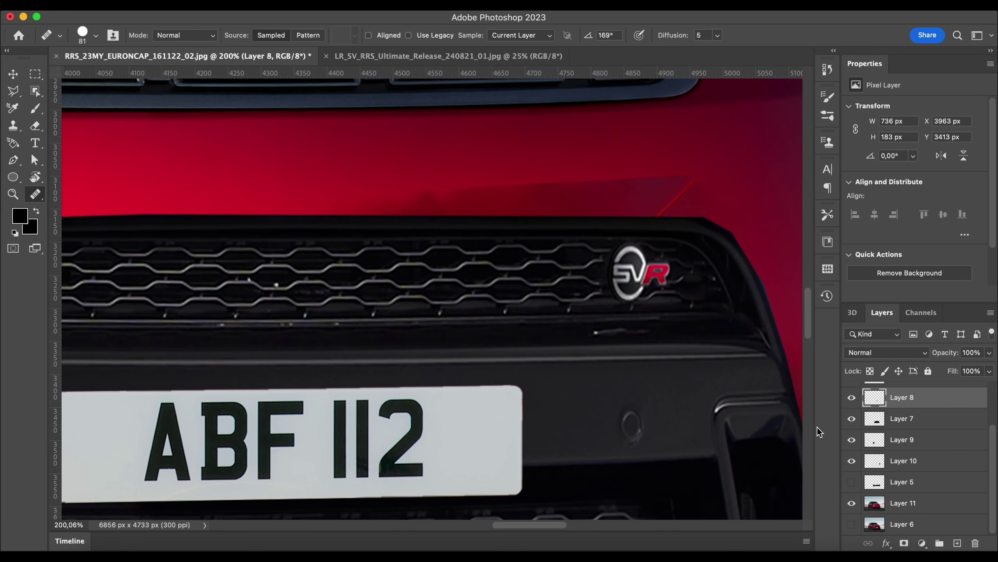
left_click(851, 397)
left_click(851, 397)
left_click(851, 418)
scroll(245, 173, "right", 3)
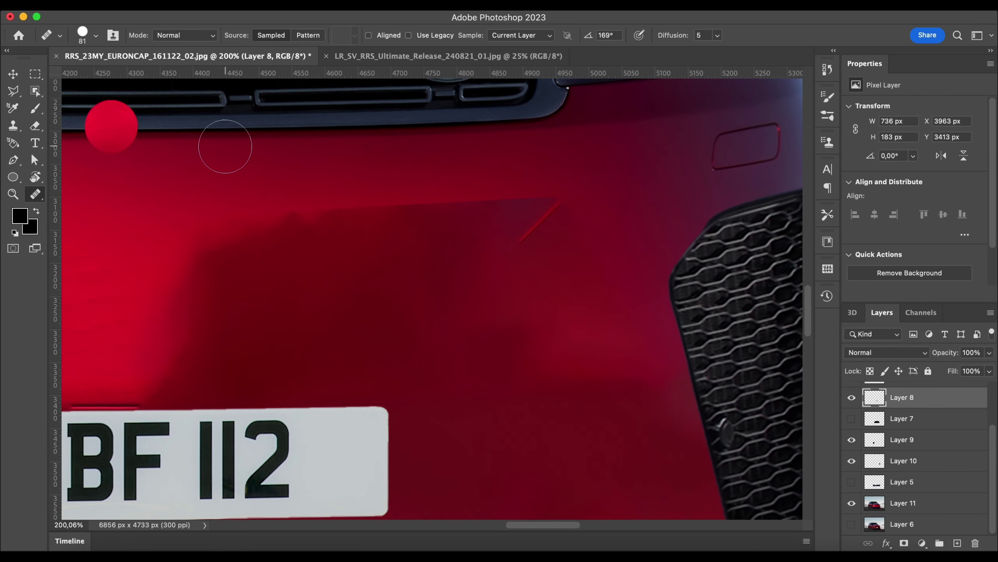
left_click(906, 501)
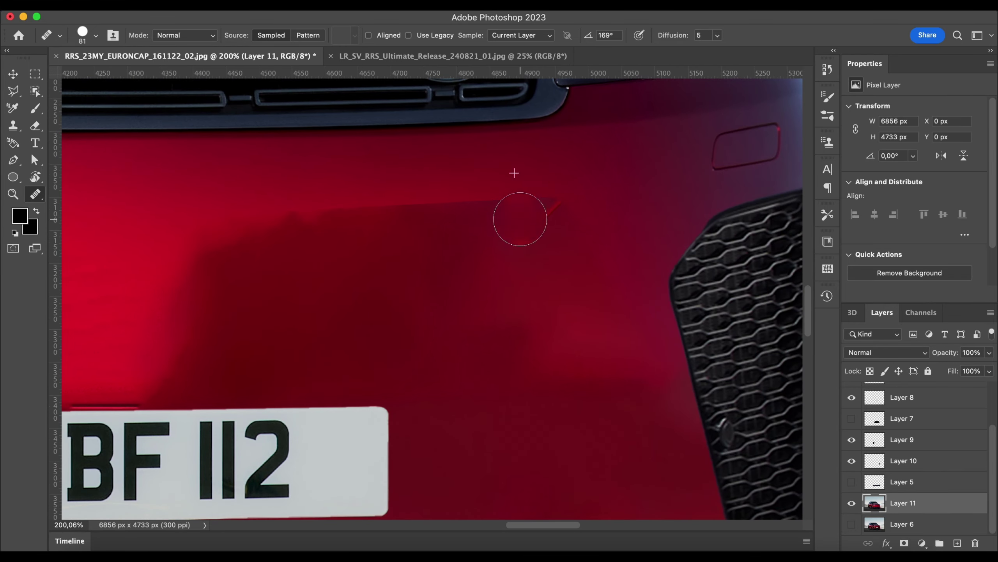
left_click_drag(475, 230, 448, 250)
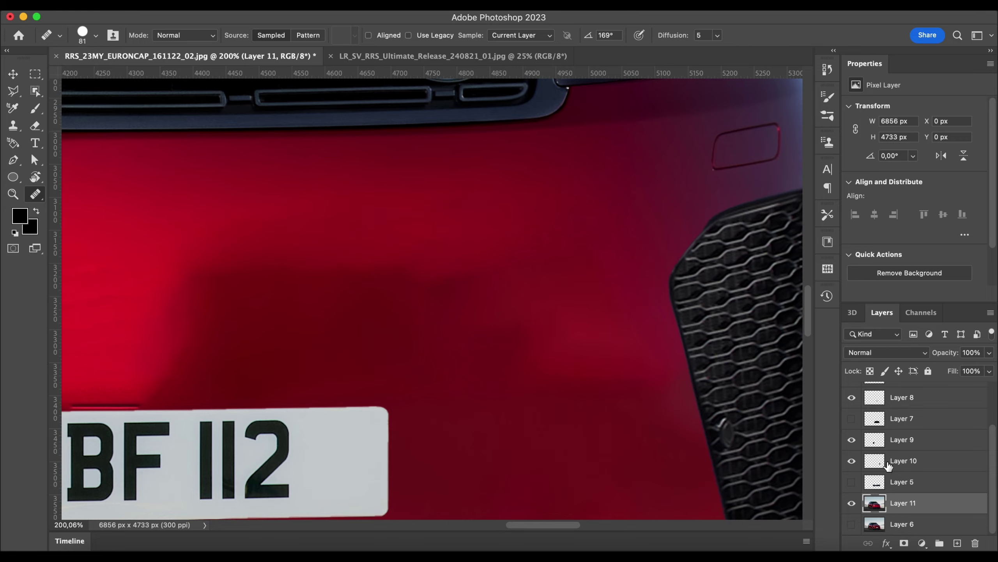
left_click(851, 482)
left_click(852, 481)
left_click(851, 419)
scroll(738, 350, "down", 10)
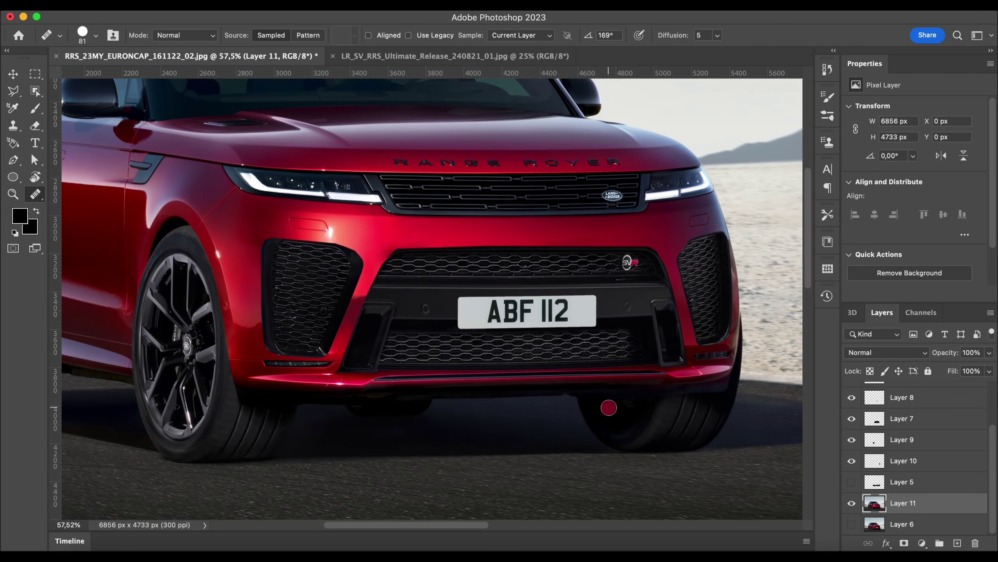
scroll(491, 259, "down", 3)
scroll(907, 472, "up", 1)
Hide the side intakes on Layers 9 and 10, show Layer 5 and move it above Layer 7.
left_click(907, 471)
scroll(907, 462, "up", 2)
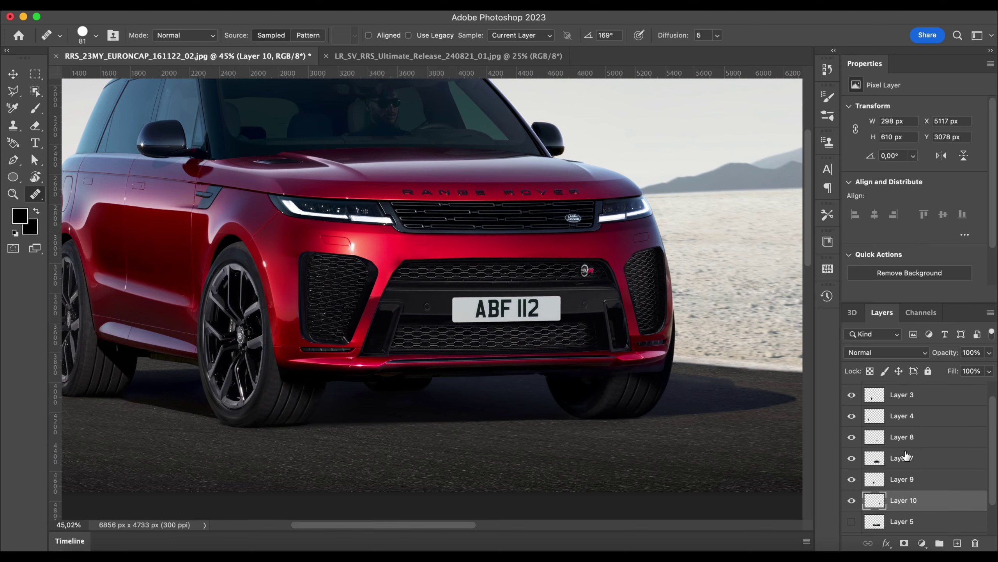
left_click(907, 457, "shift")
scroll(612, 285, "up", 4)
left_click(853, 481)
left_click(852, 501)
left_click(852, 522)
left_click_drag(910, 518, 900, 453)
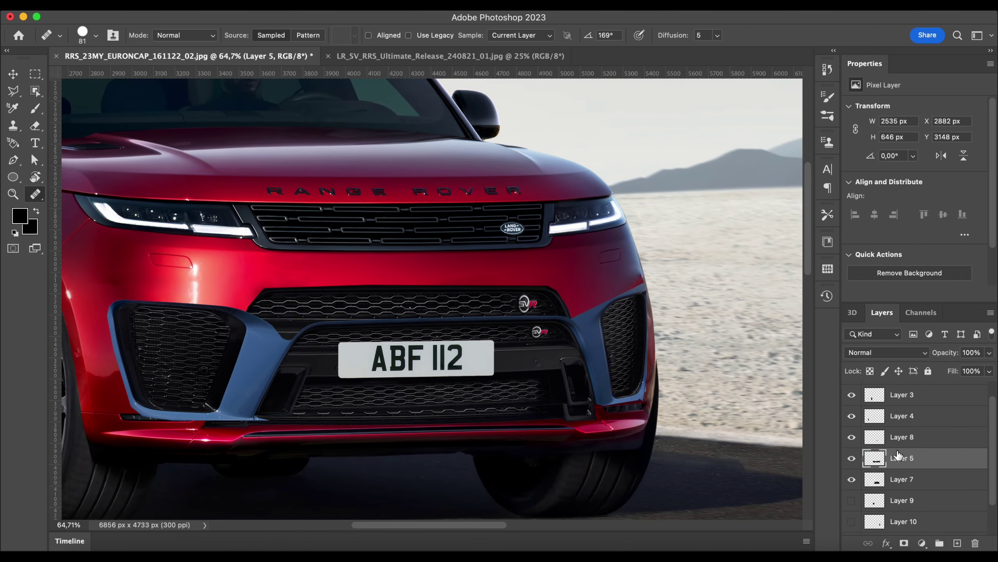
Select the SVR badge on Layer 5 with Object Selection, refine its outline with the Polygonal Lasso, copy it and hide Layer 5.
scroll(580, 328, "up", 10)
scroll(448, 406, "up", 8)
key("w")
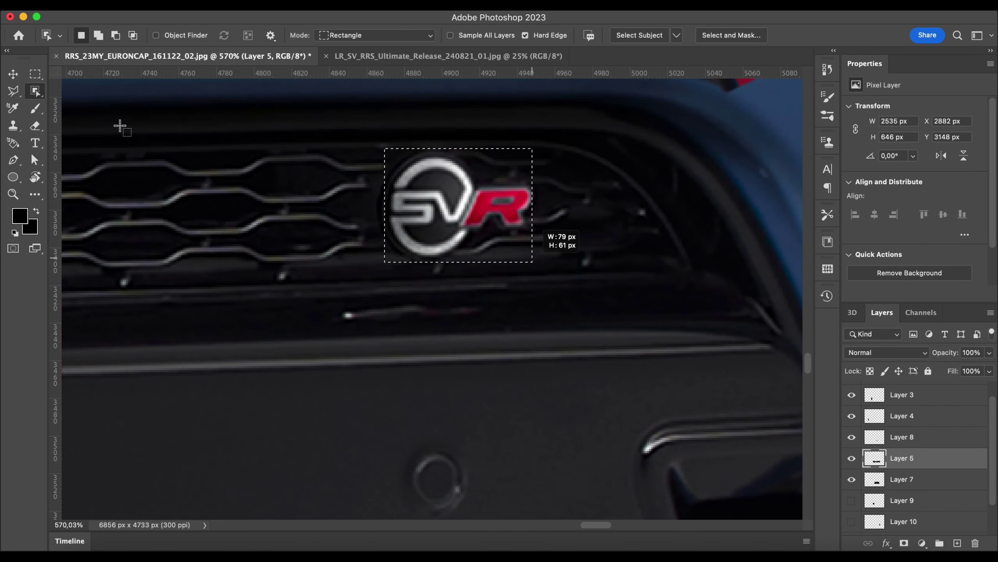
left_click(13, 91)
scroll(360, 163, "up", 2)
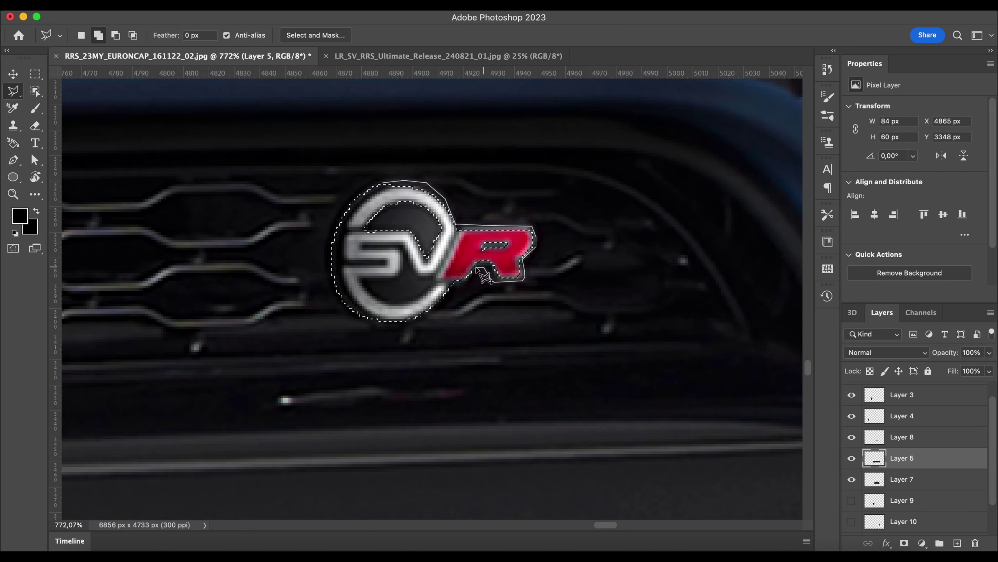
key("cmd+d")
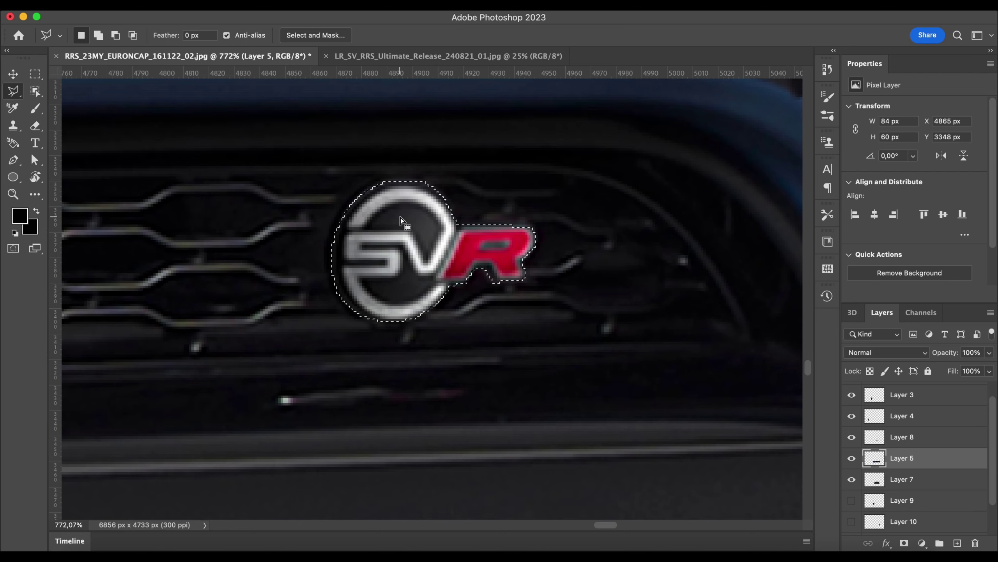
scroll(417, 185, "down", 8)
left_click(14, 74)
left_click(851, 458)
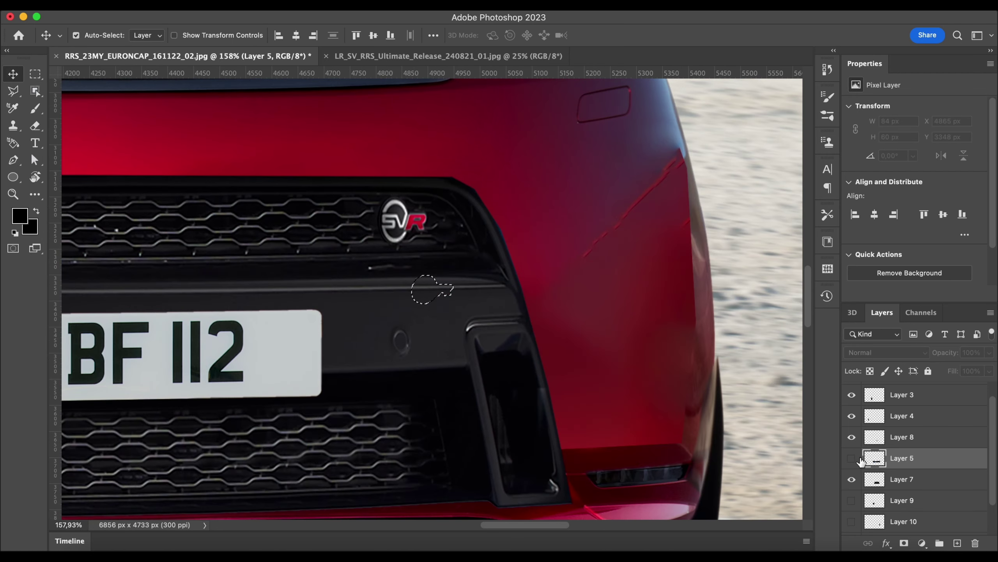
Paste the SVR badge as a new layer, skew it slightly to follow the bumper and position it on the upper grille.
left_click(35, 75)
key("super+d")
key("super+v")
key("v")
left_click_drag(428, 299, 401, 256)
key("super+t")
right_click(405, 253)
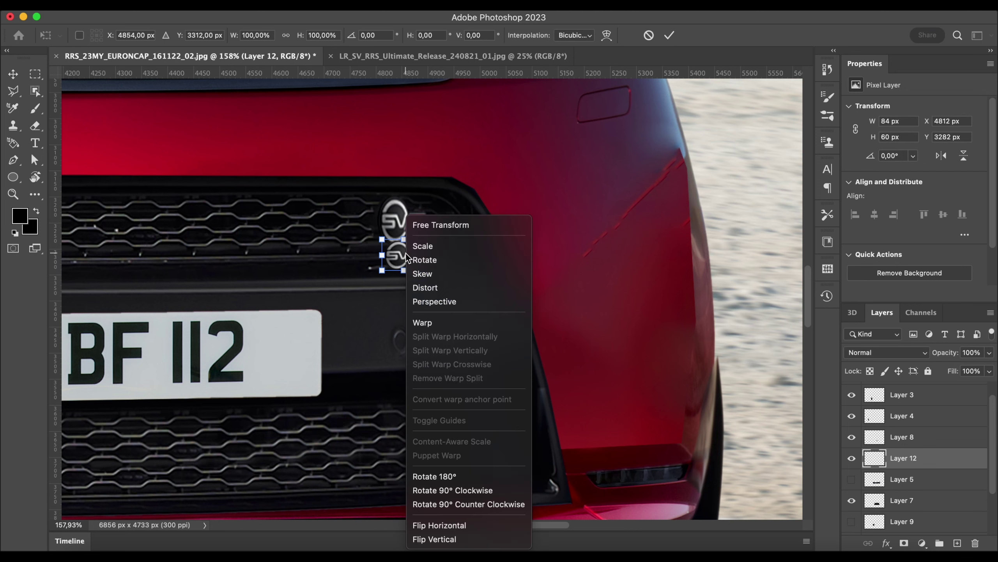
left_click(422, 274)
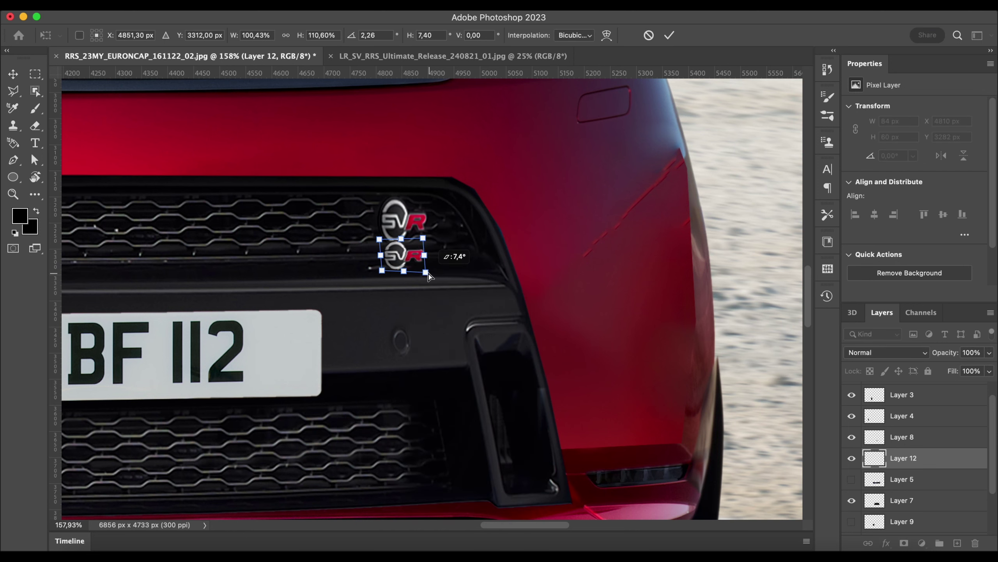
key("Return")
scroll(393, 244, "up", 4)
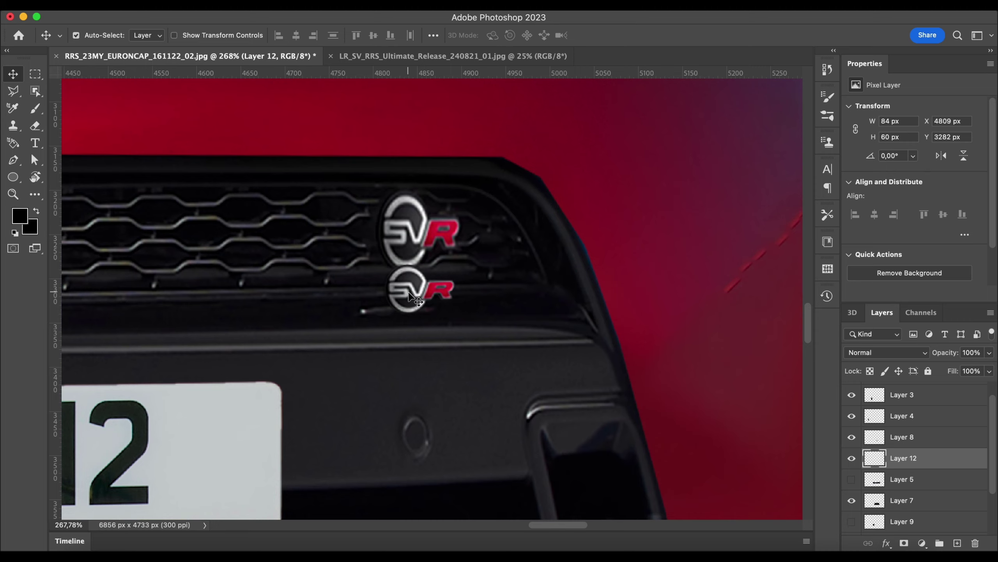
left_click_drag(410, 289, 470, 275)
Hide the pasted badge, remove the old SVR badge from Layer 7 with Content-Aware Fill, and show the pasted badge again.
left_click(852, 458)
left_click(902, 500)
key("m")
key("super+minus")
left_click(121, 6)
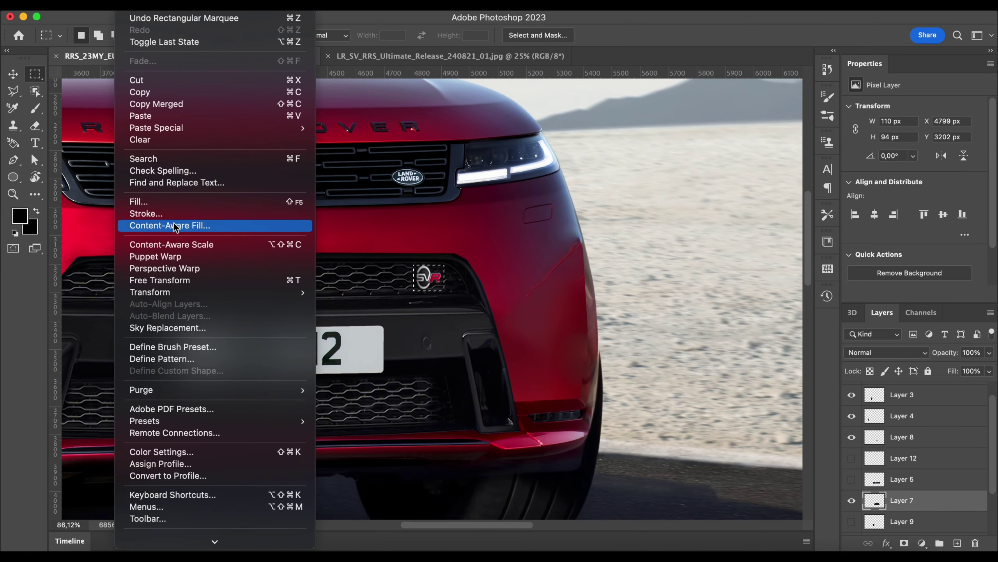
left_click(176, 227)
left_click(968, 535)
left_click(852, 458)
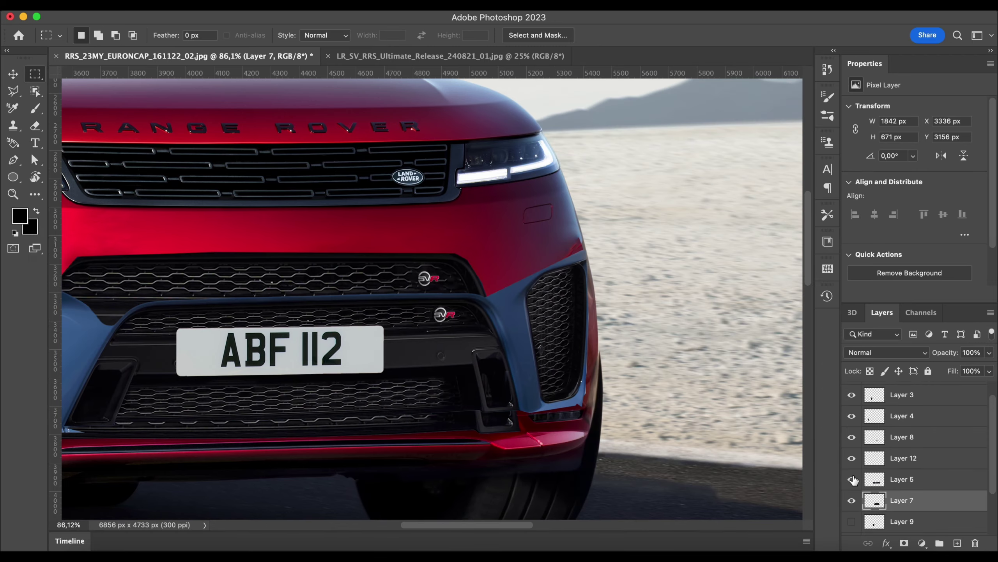
Show the side intakes on Layers 9 and 10 again, keeping Layer 5 hidden.
scroll(570, 263, "down", 5)
scroll(857, 492, "down", 2)
left_click(851, 491)
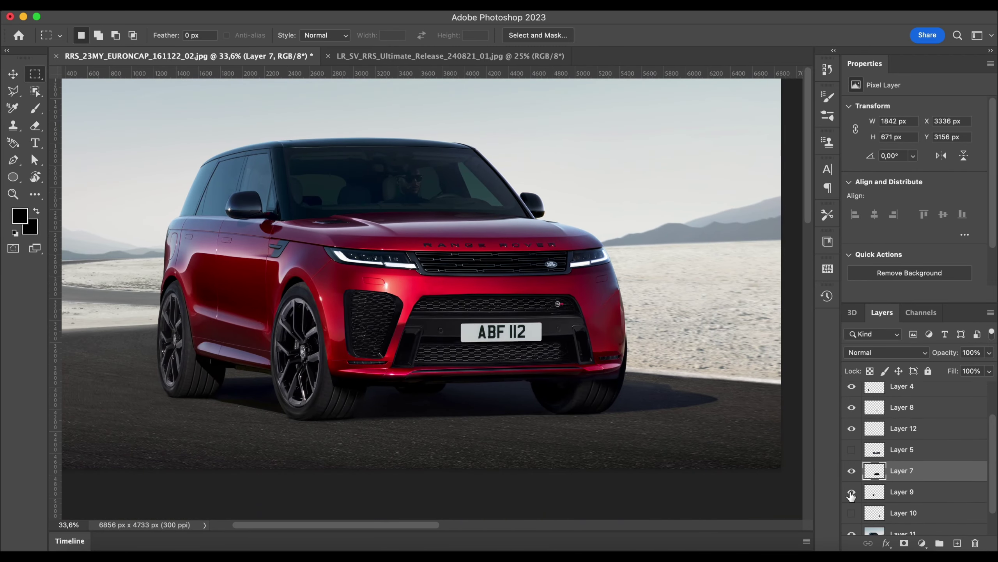
left_click(852, 513)
Show the blue car on Layer 1 and select its side vent with the Object Selection tool.
scroll(615, 416, "left", 2)
scroll(884, 477, "down", 2)
scroll(862, 482, "up", 4)
left_click(852, 393)
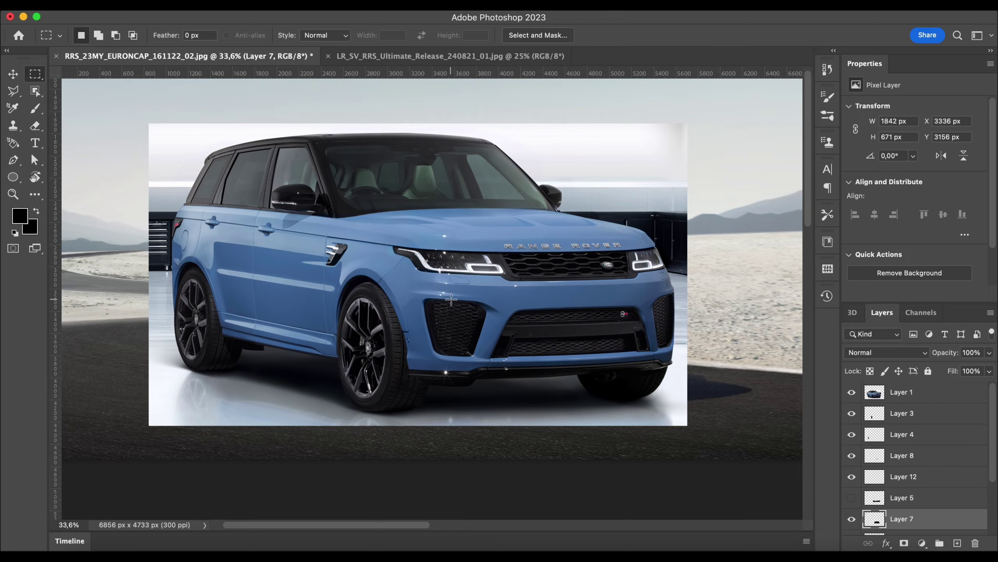
scroll(450, 296, "up", 12)
key("w")
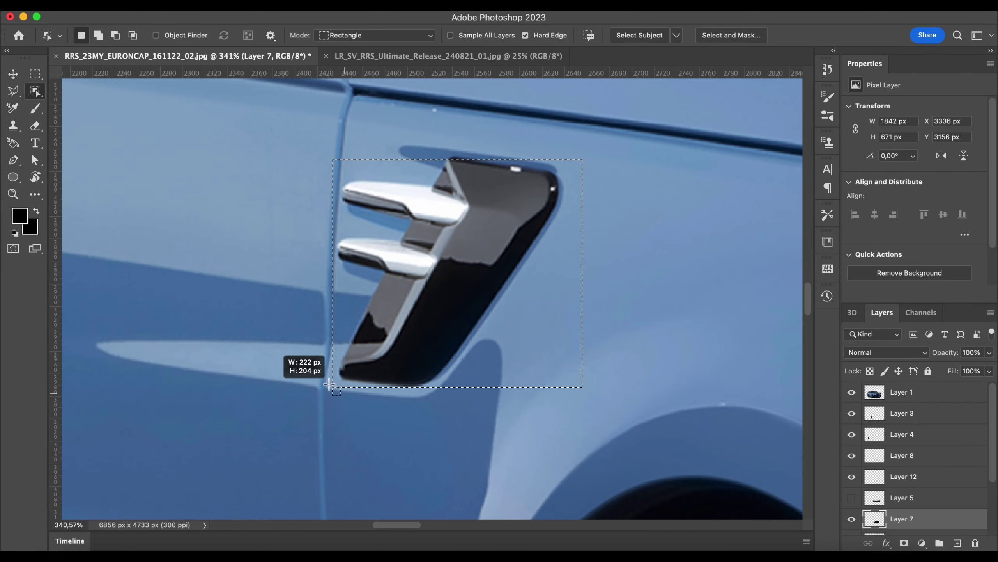
left_click_drag(330, 385, 334, 371)
left_click(500, 232)
left_click(910, 401)
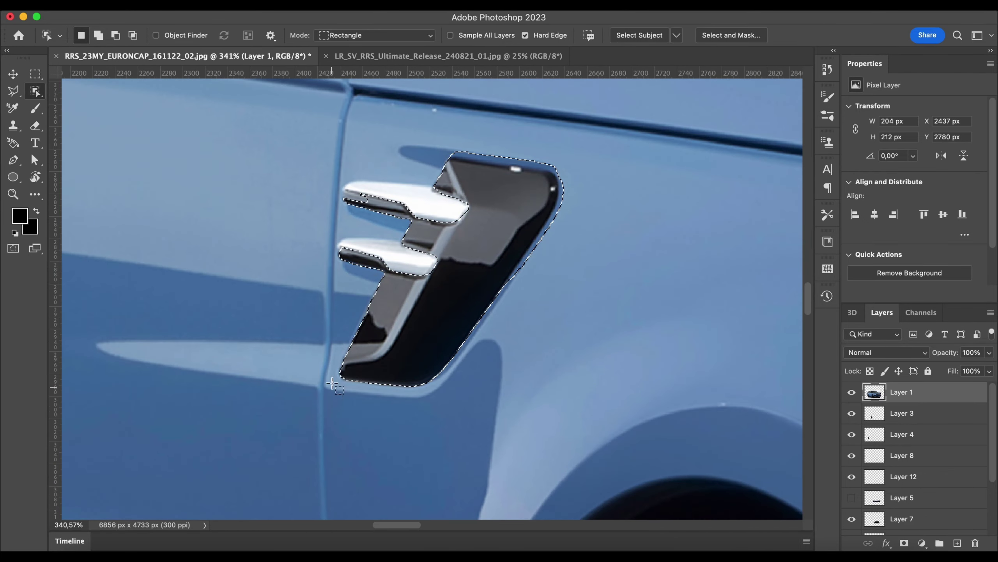
Refine the vent selection with the Polygonal Lasso, trimming its outer edge and adding the two chrome fins.
key("l")
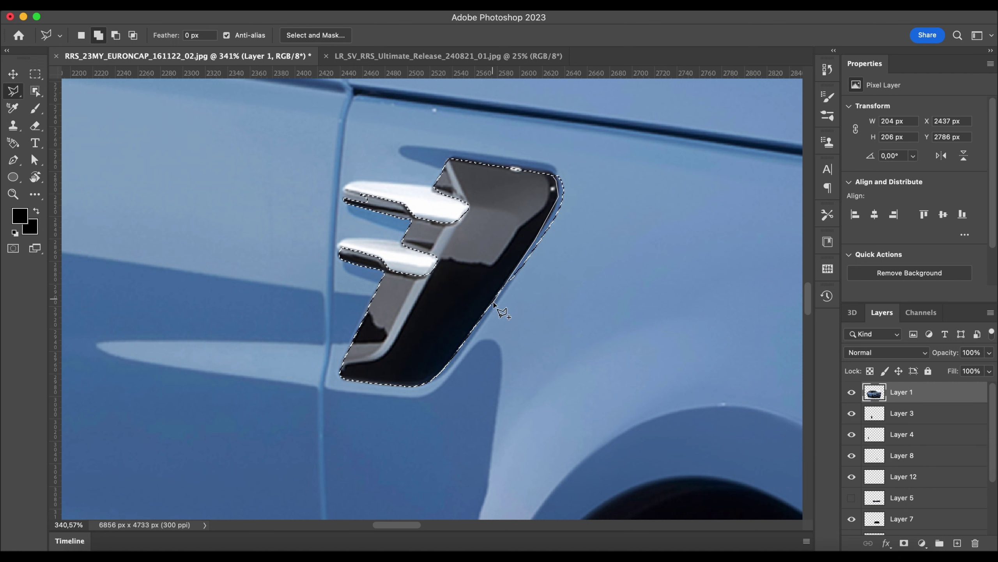
key("Escape")
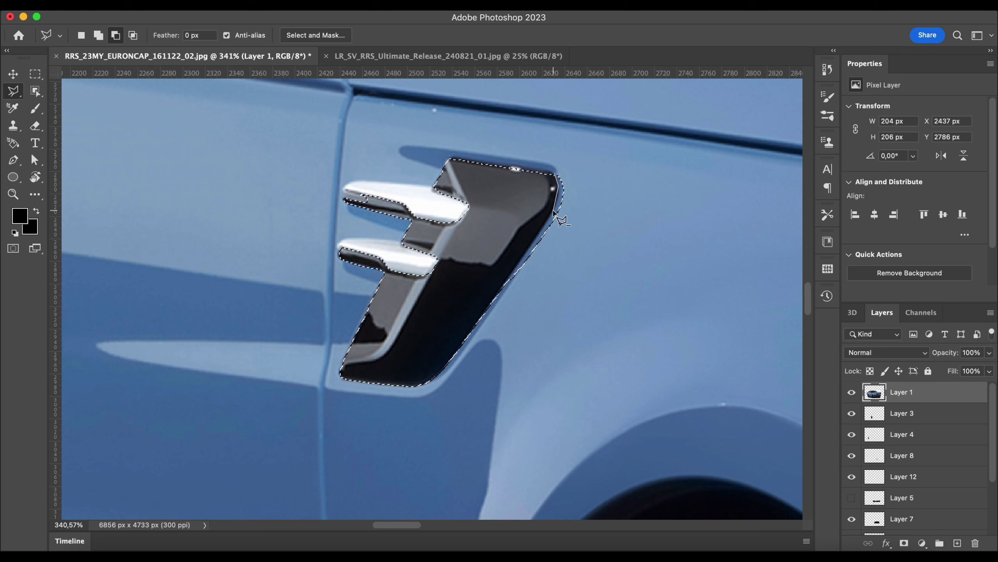
left_click(493, 308)
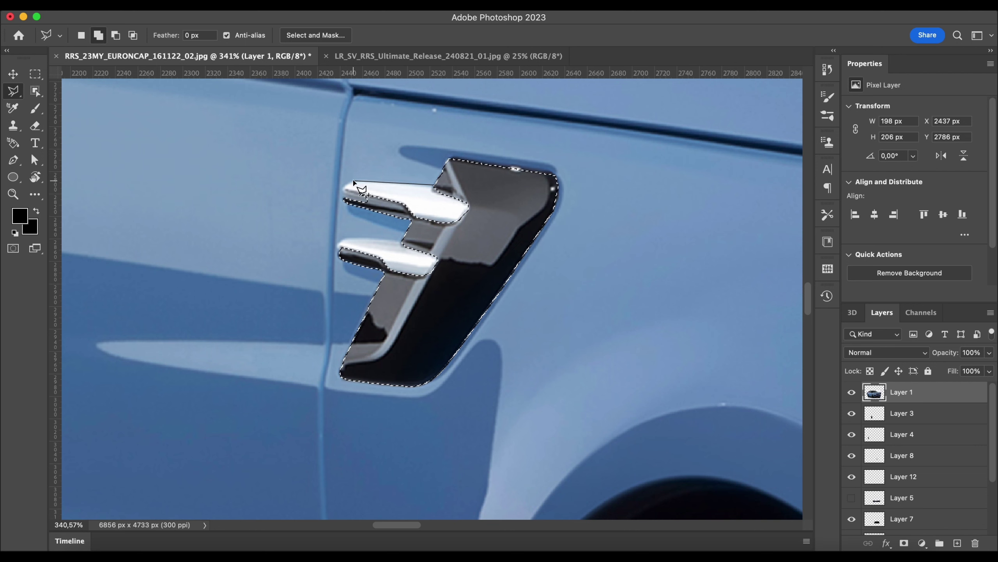
double_click(482, 189)
scroll(414, 259, "up", 4)
left_click(481, 227)
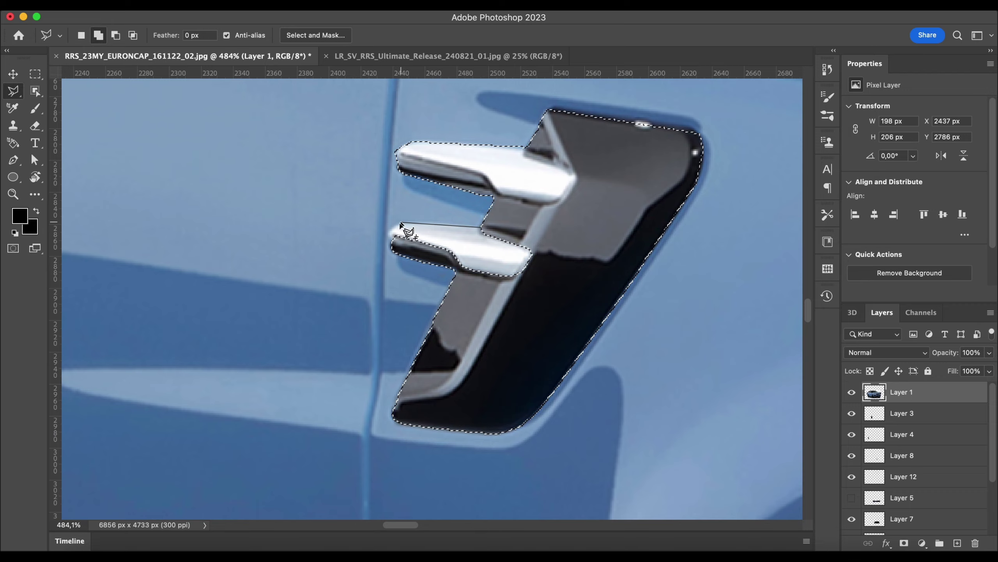
left_click(394, 243)
left_click(518, 281)
left_click(549, 286)
double_click(565, 239)
scroll(441, 316, "down", 6)
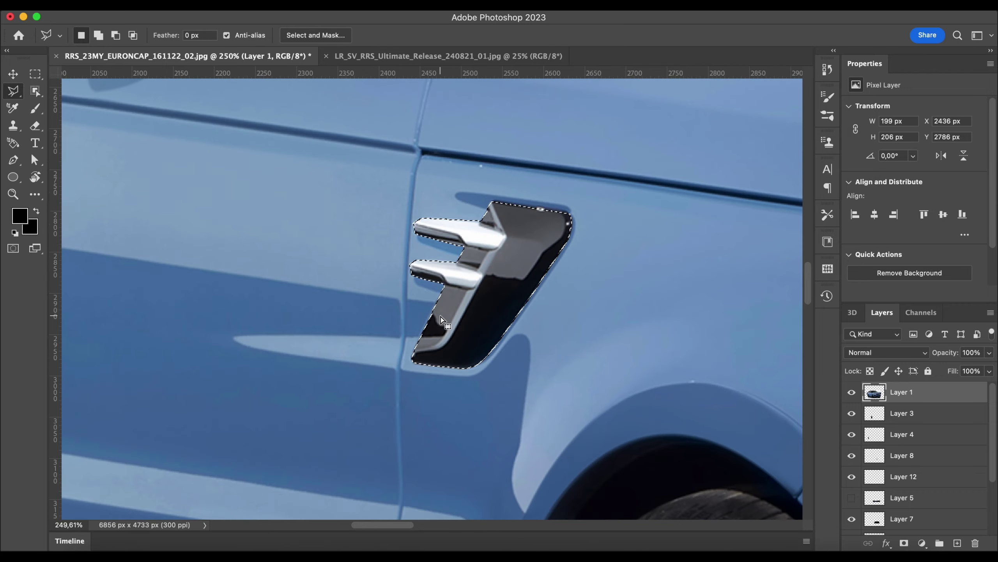
Copy the selected vent, hide Layer 1, paste the vent as a new layer and position it over the red car's original vent.
scroll(441, 316, "down", 10)
left_click(851, 392)
scroll(466, 311, "up", 6)
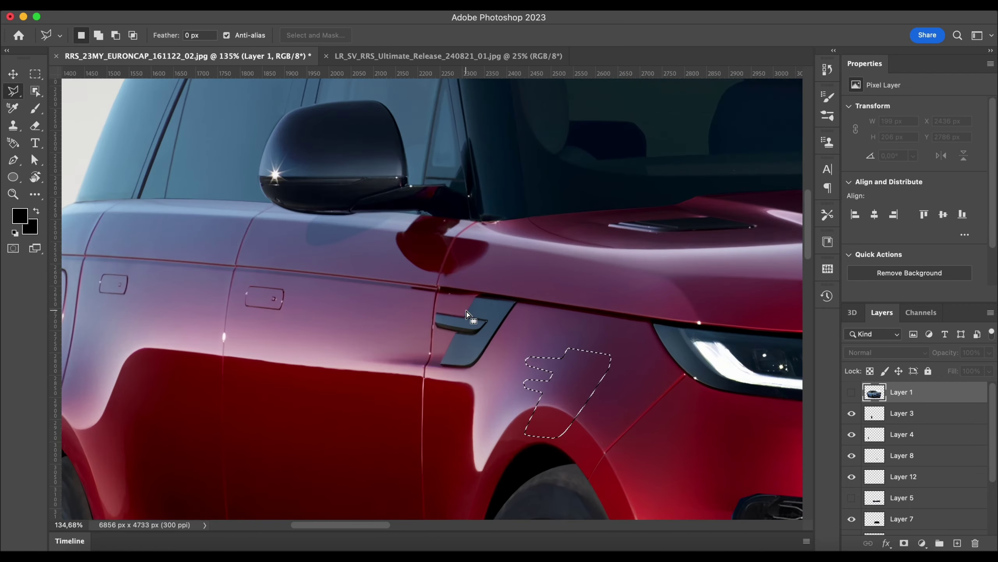
key("super+c")
key("super+d")
key("m")
key("super+v")
left_click(11, 76)
left_click_drag(402, 294, 443, 332)
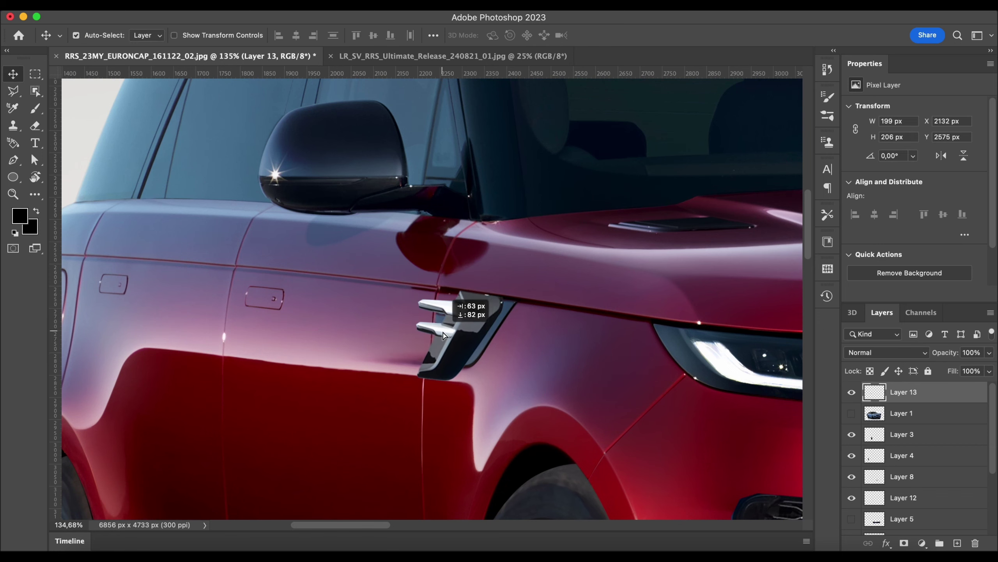
scroll(497, 264, "up", 5)
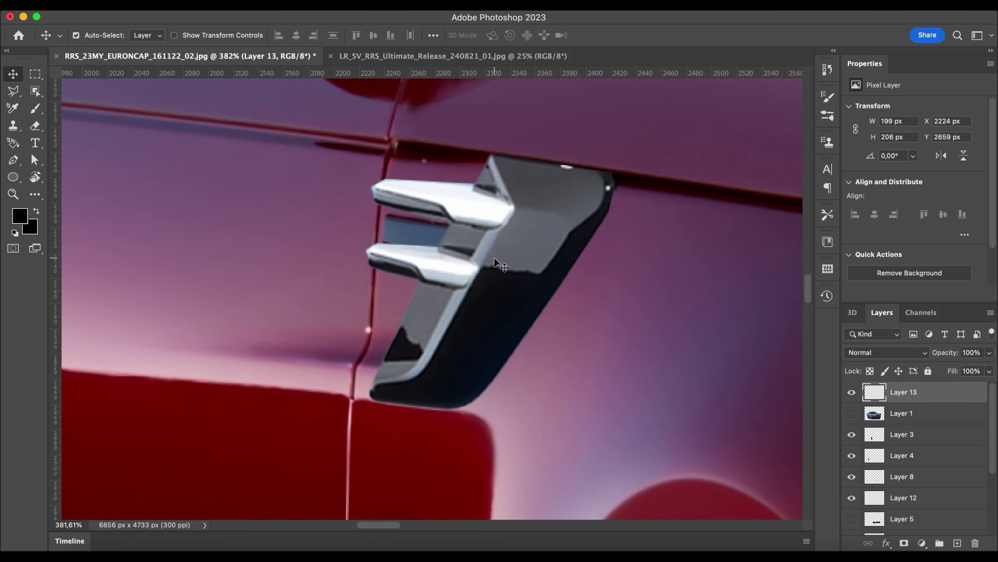
left_click_drag(494, 258, 492, 257)
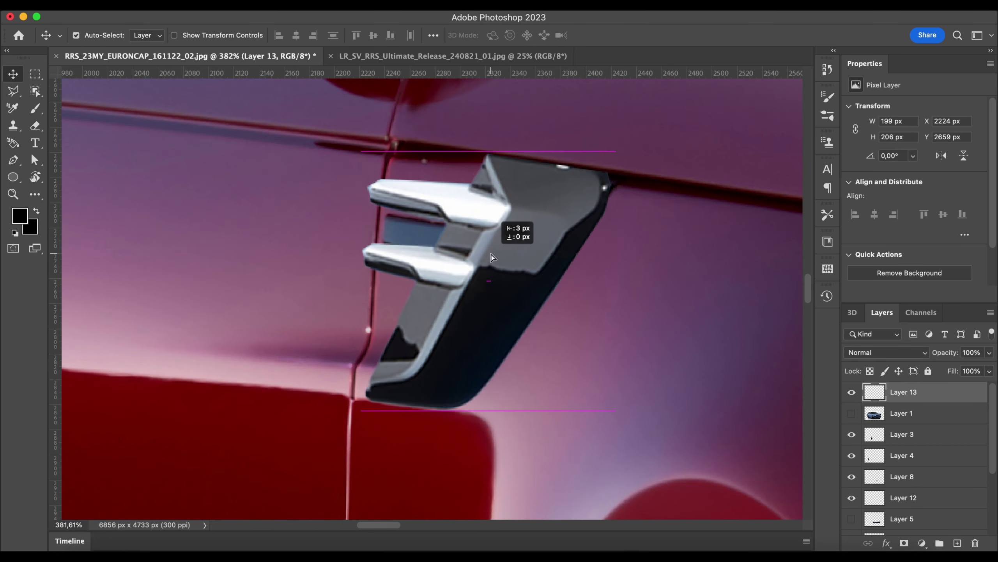
Transform the pasted vent to about 175 × 169 px, adjusting its shape and position to fit the original vent.
key("super+t")
left_click_drag(613, 411, 575, 367)
left_click_drag(503, 296, 537, 301)
left_click_drag(395, 371, 394, 369)
right_click(568, 201)
left_click(625, 287)
left_click_drag(500, 156, 507, 157)
left_click_drag(531, 222, 527, 222)
left_click(669, 35)
scroll(580, 238, "down", 10)
scroll(425, 271, "up", 12)
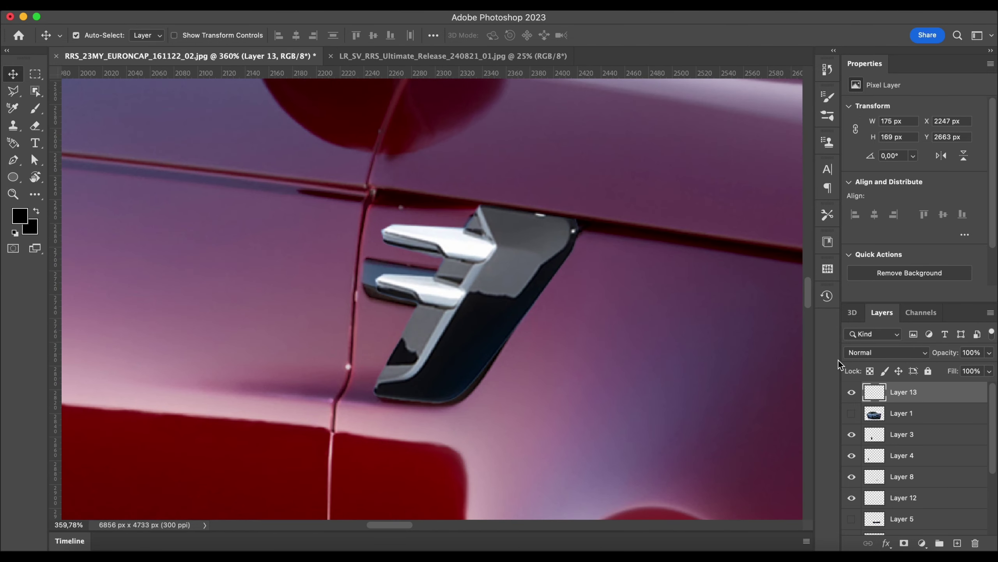
Hide Layer 13, outline the original side vent on Layer 11, remove it with Content-Aware Fill, and show Layer 13 again.
left_click(425, 271)
left_click(13, 91)
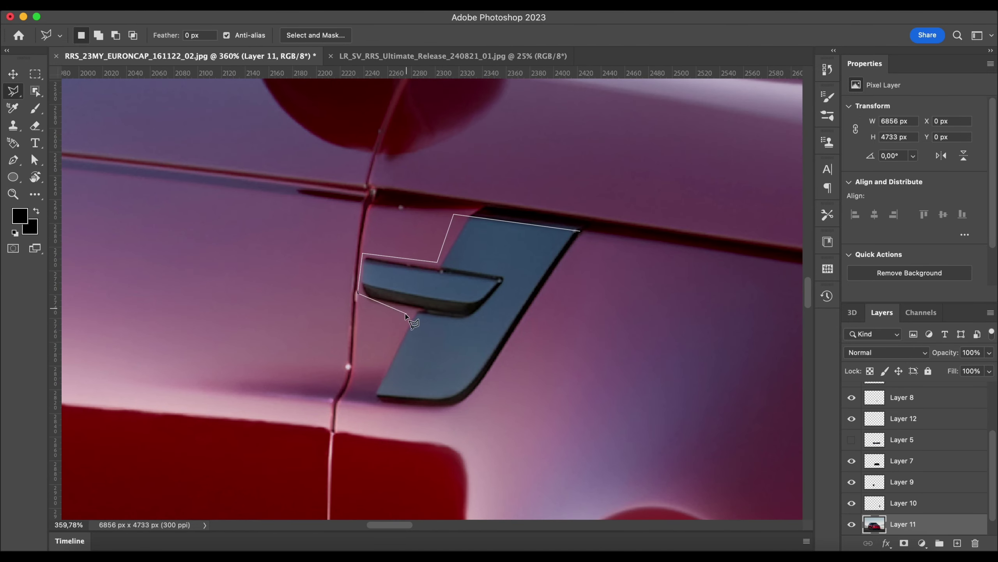
left_click(580, 231)
scroll(281, 239, "down", 5)
left_click(117, 5)
left_click(168, 229)
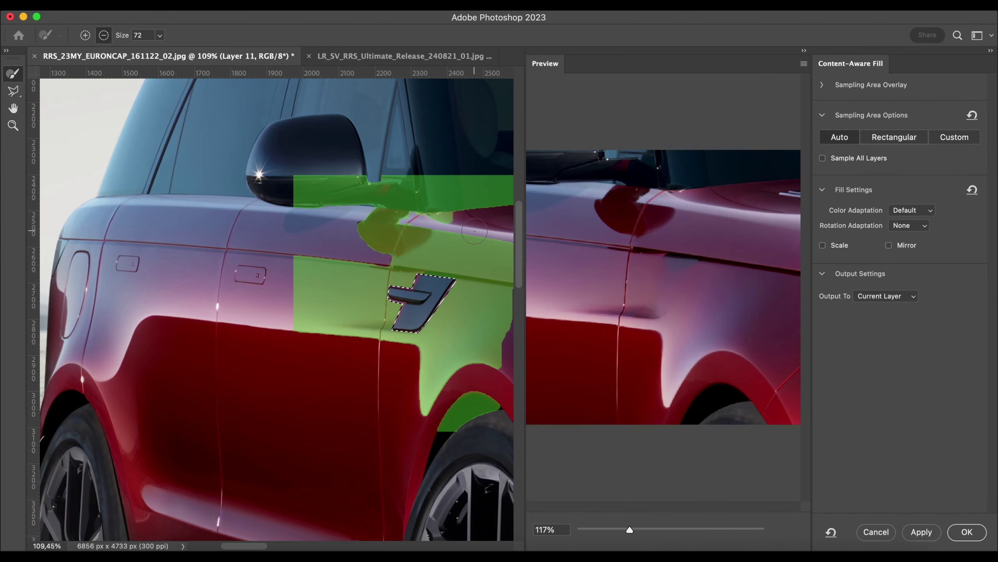
left_click(967, 531)
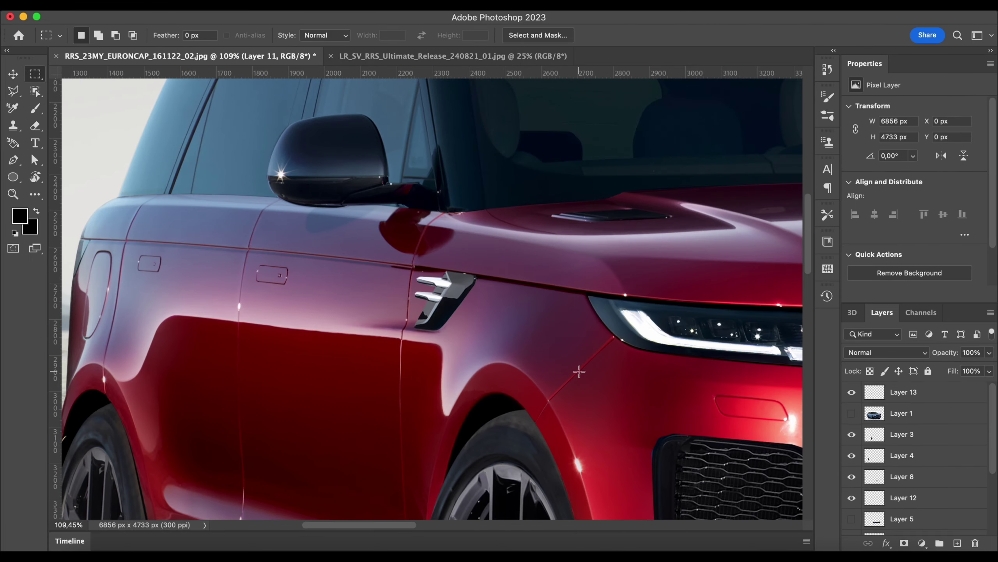
Toggle the visibility of Layer 1 to compare the blue reference car with the restyled red car.
scroll(579, 371, "down", 5)
left_click(852, 412)
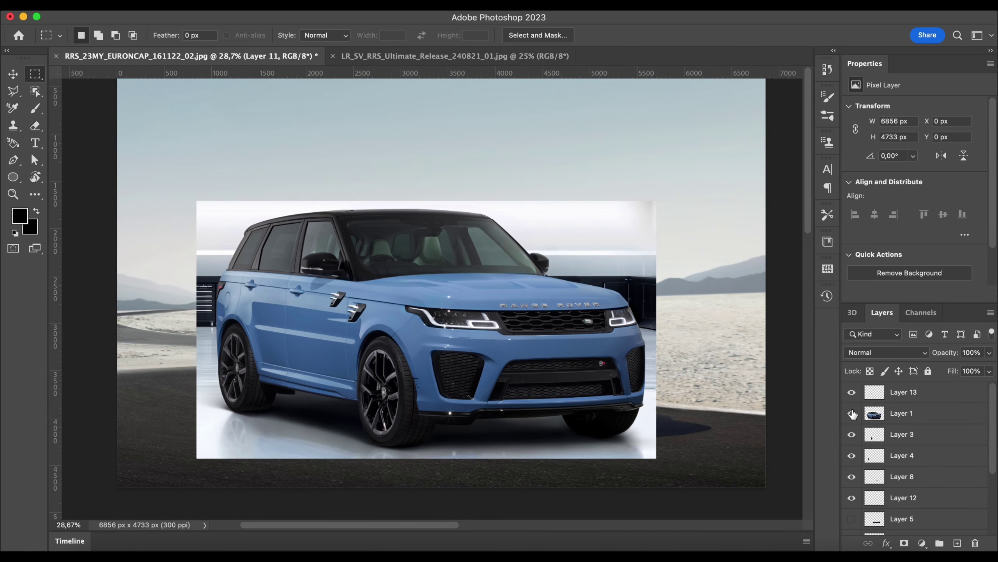
left_click(851, 412)
left_click(852, 413)
left_click(851, 412)
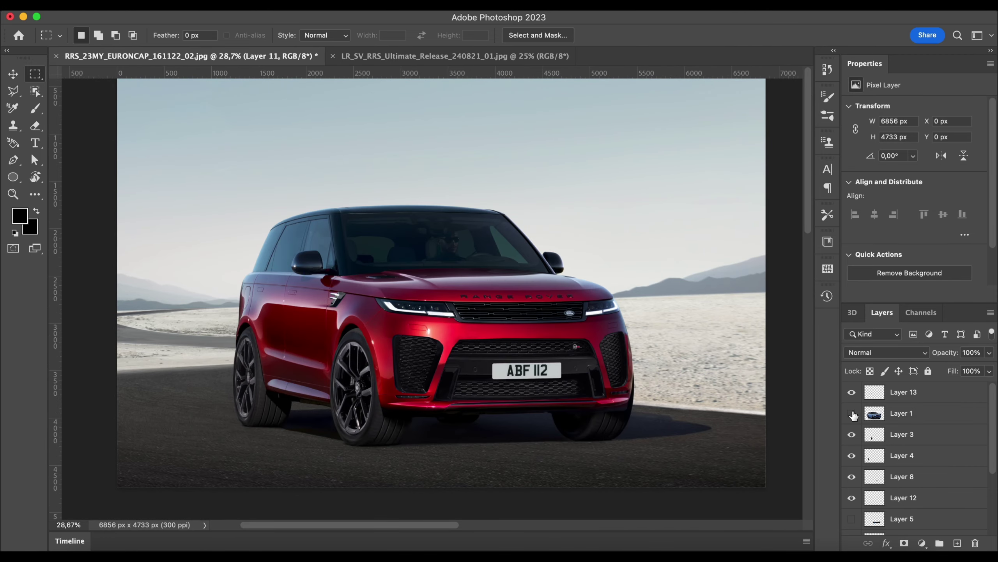
left_click(851, 413)
left_click(851, 413)
scroll(541, 377, "down", 2)
scroll(534, 380, "up", 5)
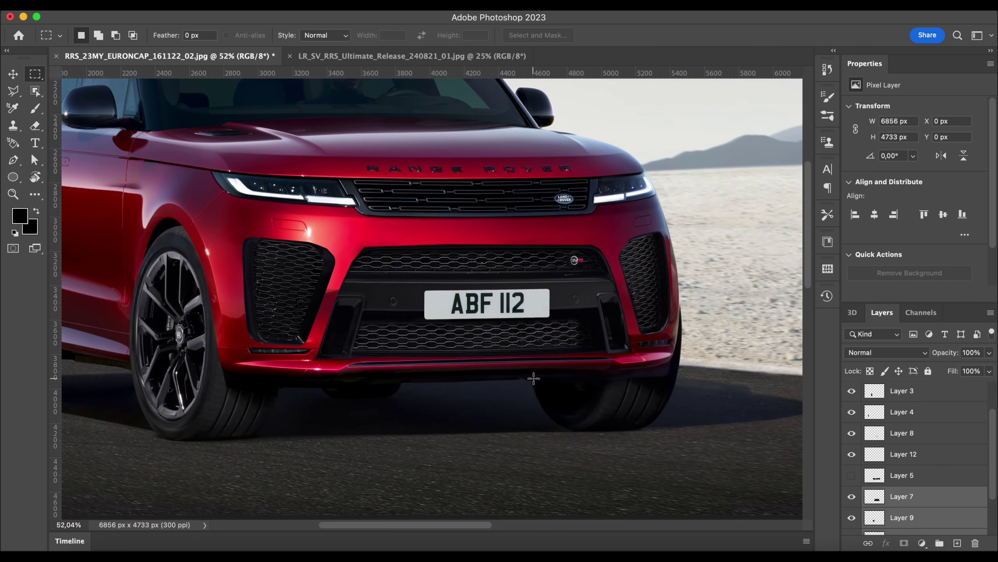
scroll(920, 436, "down", 3)
key("super+t")
left_click(651, 34)
Reduce the combined height of the grille and side intakes on Layers 7, 9 and 10 to about 711 px and nudge the number plate up.
left_click(909, 404)
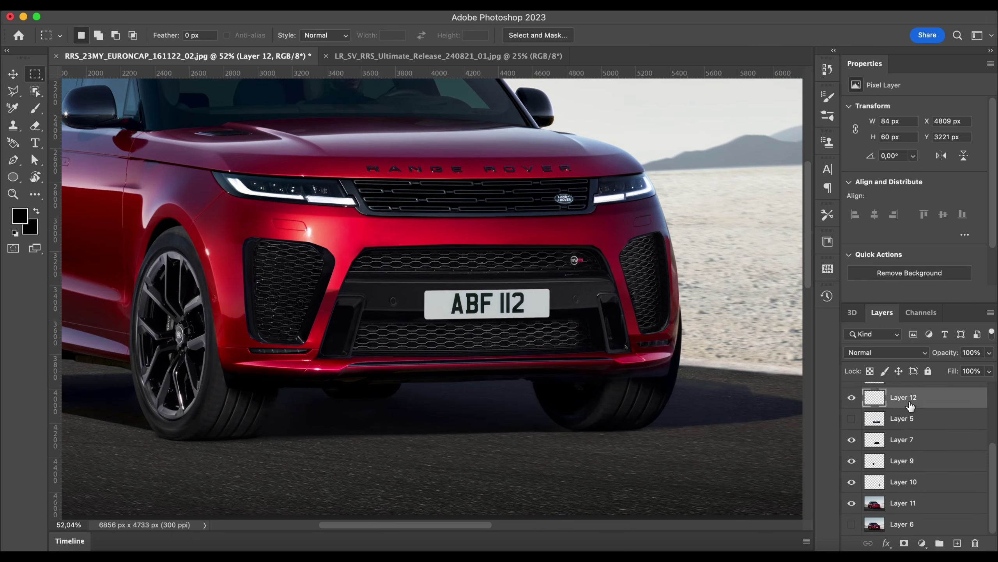
left_click(907, 439)
left_click(904, 482, "shift")
key("super+t")
left_click_drag(457, 230, 457, 236)
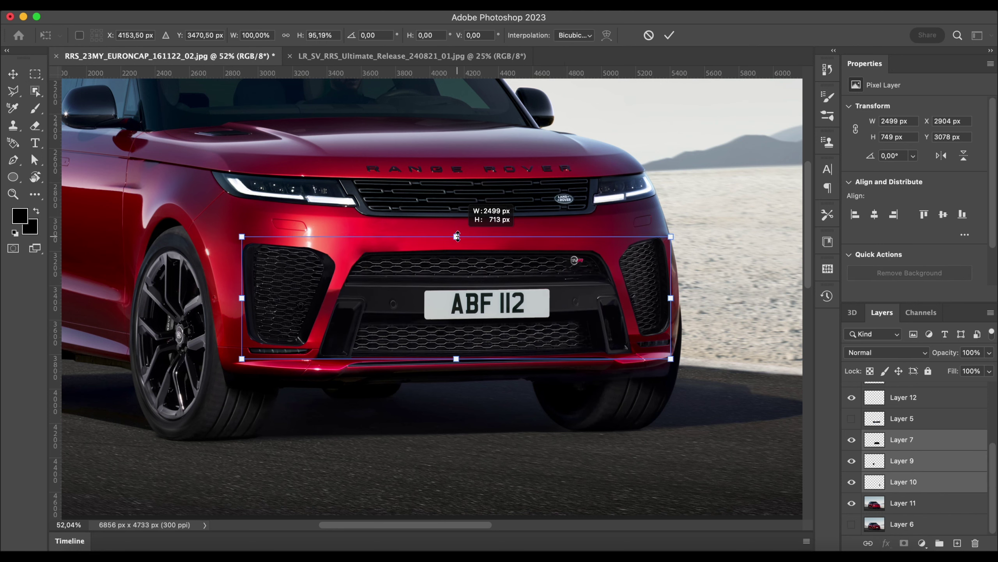
left_click(669, 35)
key("v")
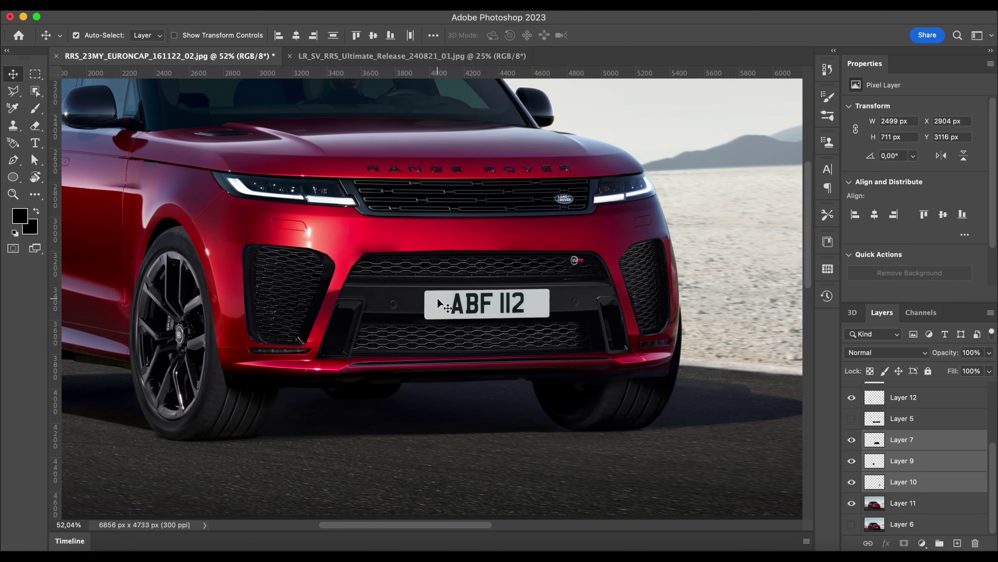
left_click(437, 301)
key("shift+Up")
scroll(437, 302, "down", 6)
scroll(904, 472, "down", 1)
Scale Layers 7, 9 and 10 to about 95.4% height, shift them slightly right, and move the number plate right to match.
left_click(904, 481)
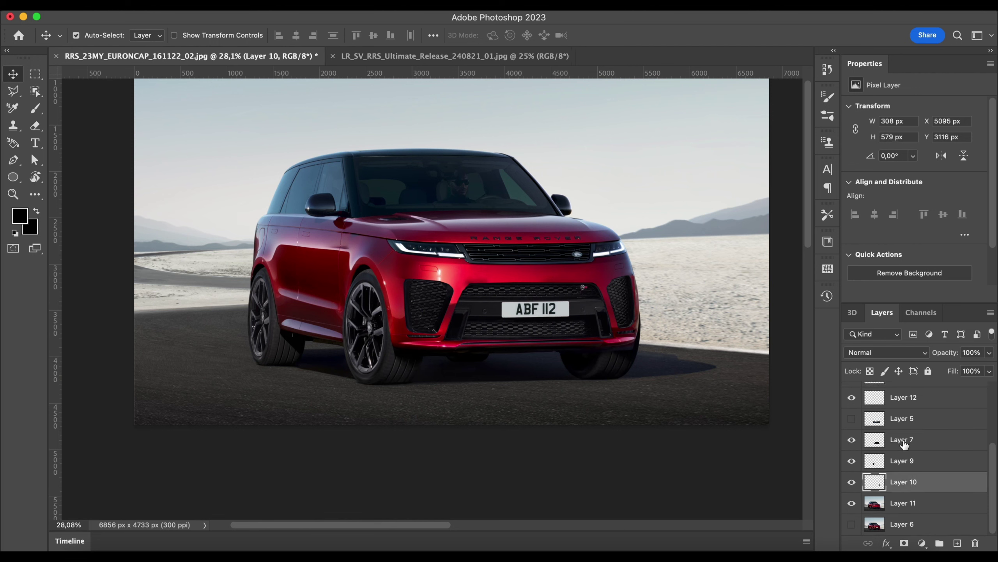
left_click(903, 444, "shift")
key("super+t")
left_click_drag(518, 275, 519, 278)
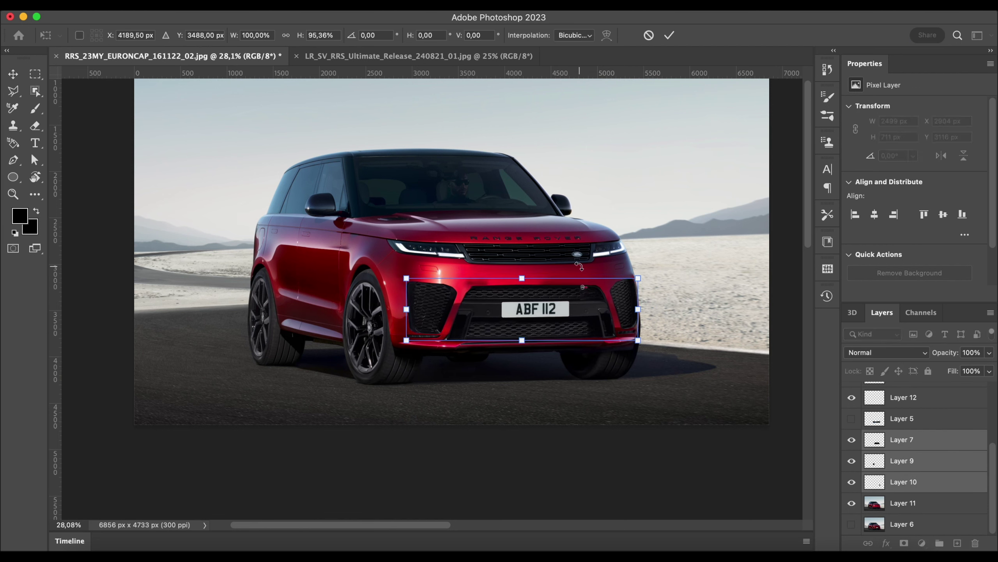
left_click(673, 37)
left_click(548, 312)
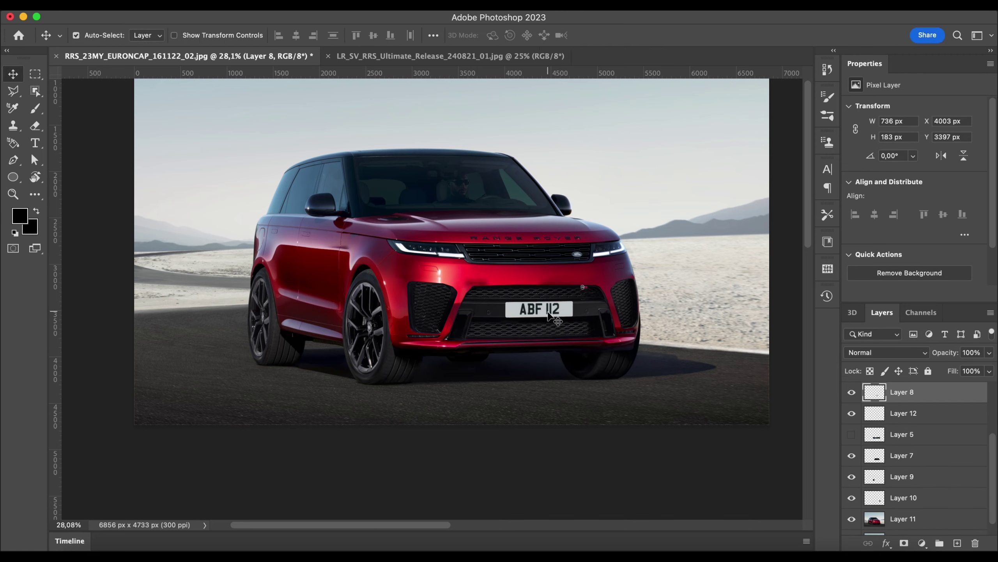
left_click(716, 272)
scroll(716, 272, "down", 2)
scroll(450, 317, "up", 4)
Select both side intakes on Layers 9 and 10 and reduce their combined height to about 590 px.
left_click(451, 315)
left_click(698, 317, "shift")
key("super+t")
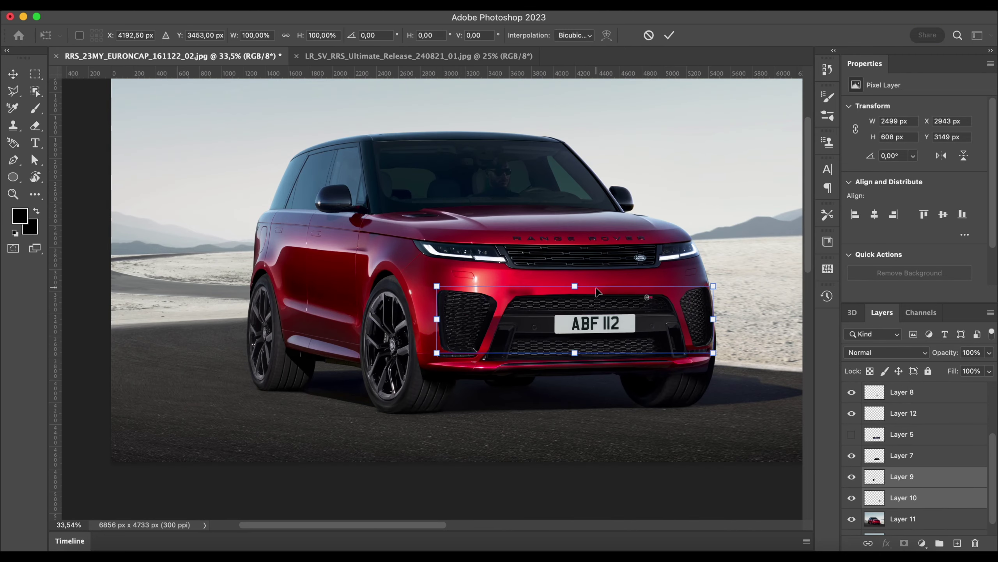
scroll(568, 294, "up", 5)
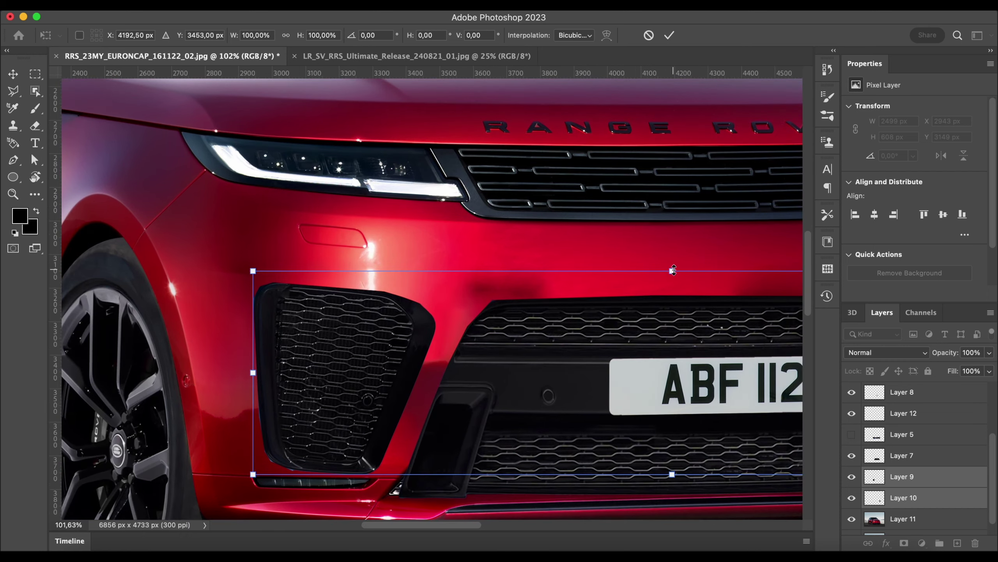
left_click_drag(673, 271, 673, 277)
scroll(673, 278, "down", 5)
left_click(669, 35)
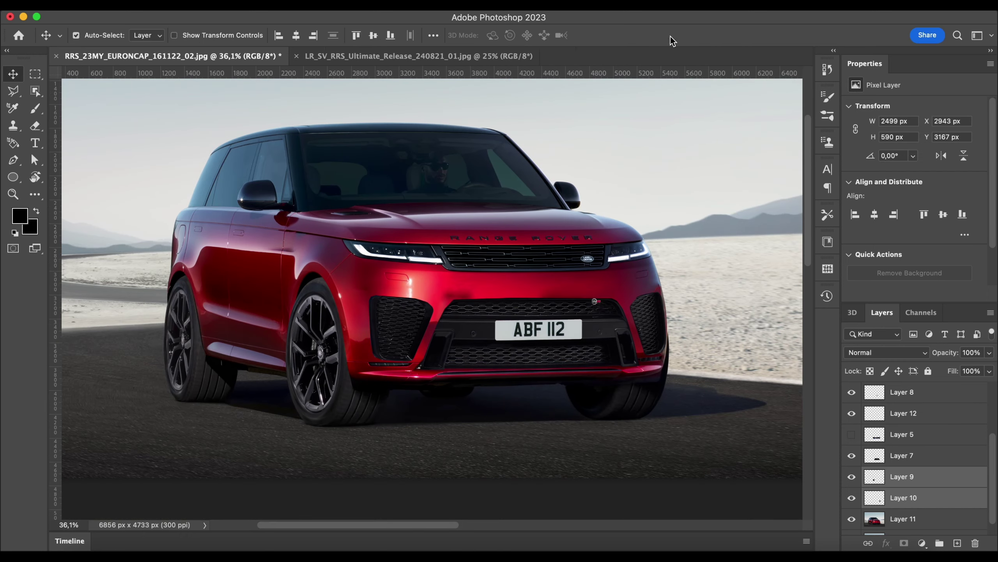
Toggle the visibility of the side vent on Layer 13 to compare the car with and without it.
left_click(546, 164)
scroll(546, 164, "down", 2)
scroll(546, 164, "up", 1)
scroll(852, 393, "up", 4)
left_click(851, 392)
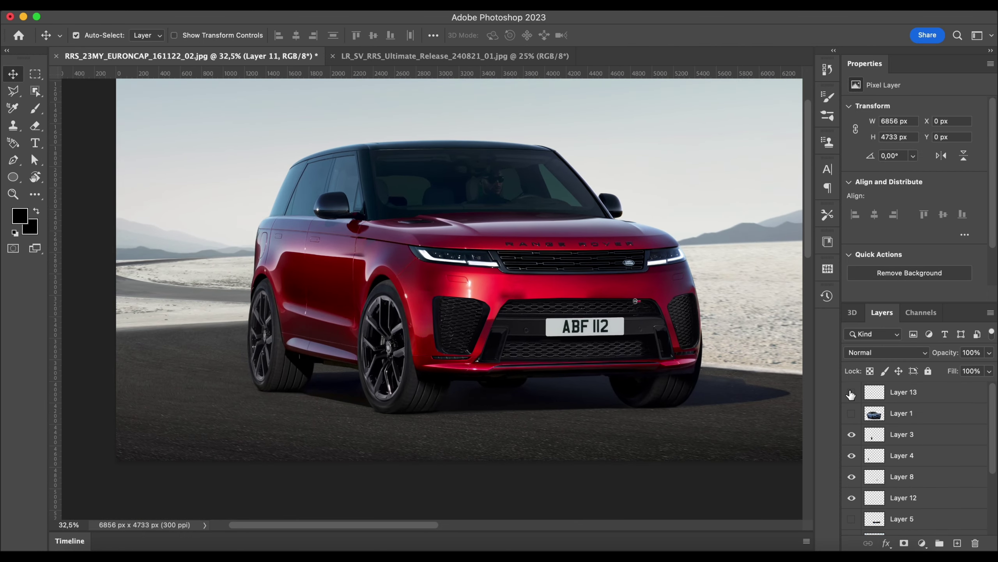
left_click(852, 413)
left_click(852, 413)
Skew the lower grille on Layer 7 vertically by about -0.45°.
scroll(878, 440, "down", 5)
left_click(877, 439)
key("super+t")
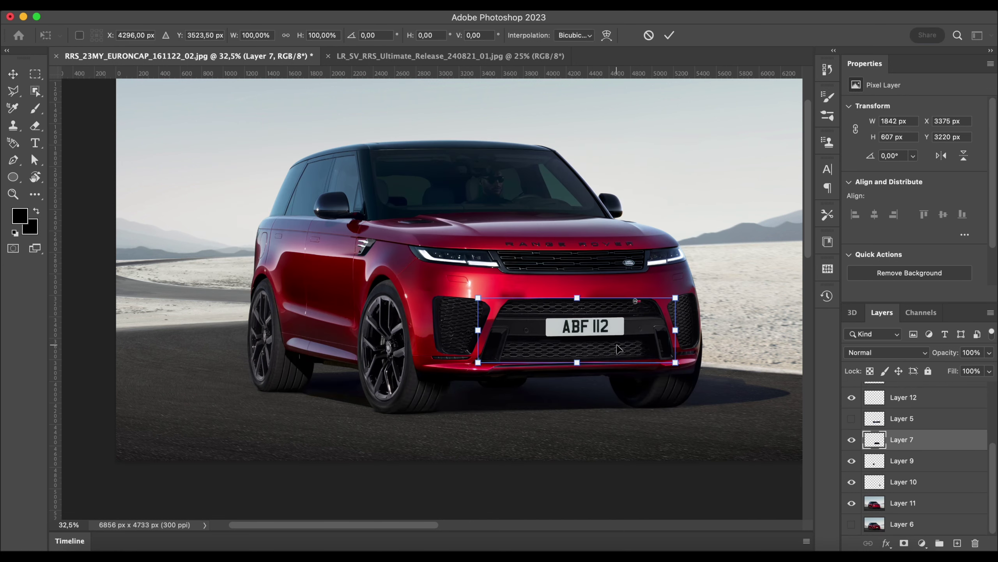
right_click(617, 307)
left_click(634, 308)
scroll(675, 325, "up", 5)
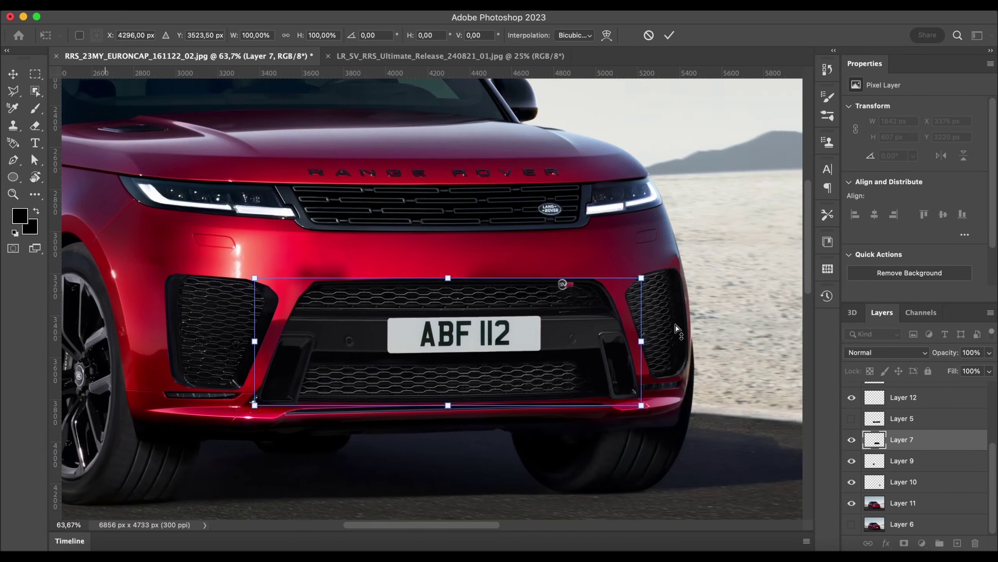
left_click_drag(743, 360, 744, 356)
scroll(731, 302, "down", 5)
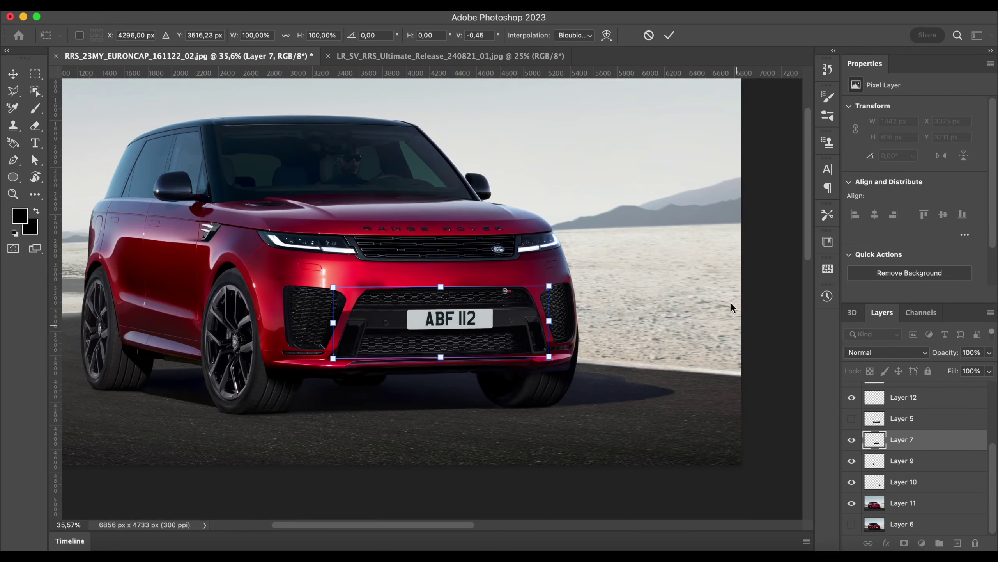
key("Return")
scroll(716, 255, "left", 2)
scroll(717, 256, "down", 2)
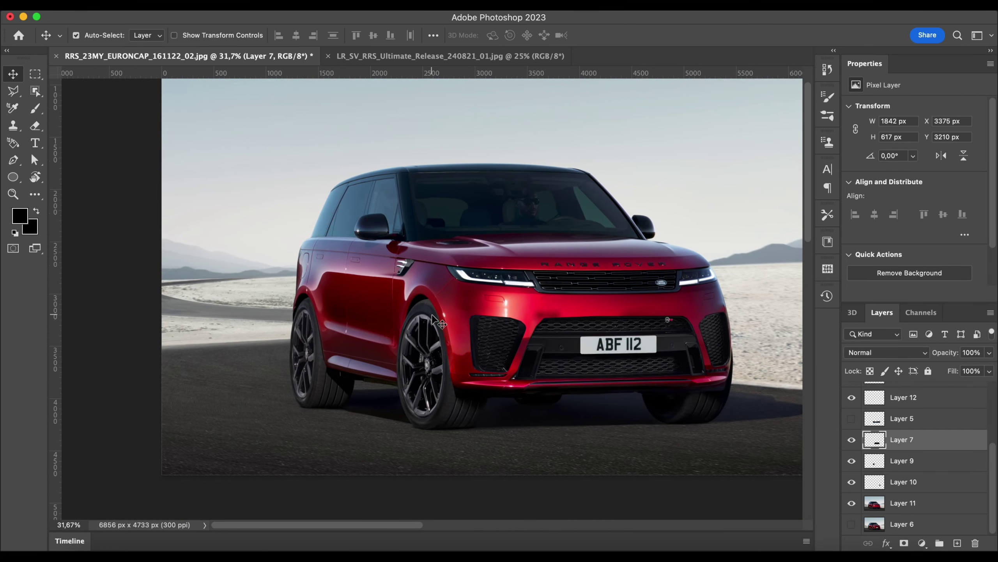
On Layer 11, start a polygonal lasso outline over both near-side wheels and along the sill.
left_click(669, 374)
key("l")
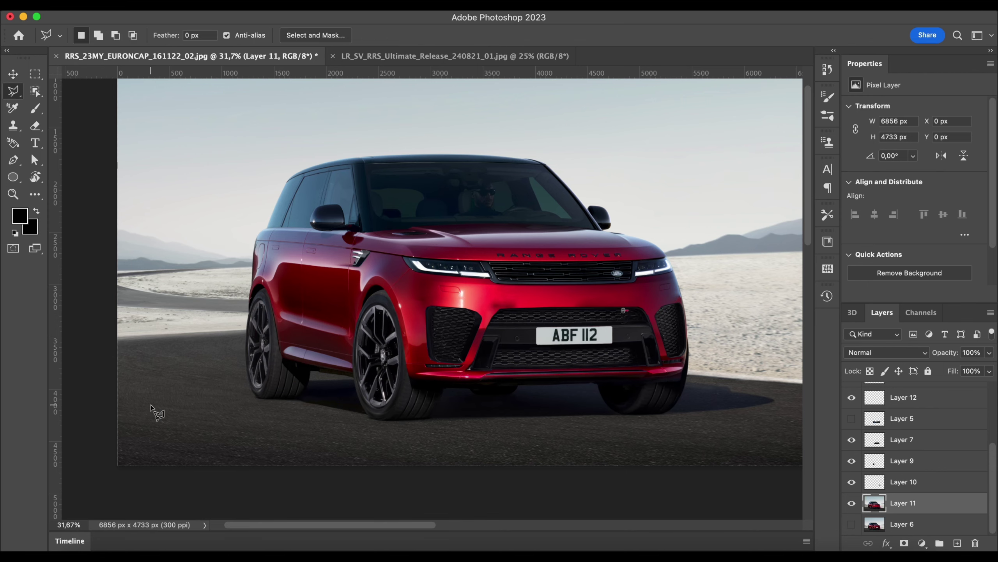
left_click(244, 362)
scroll(245, 361, "up", 4)
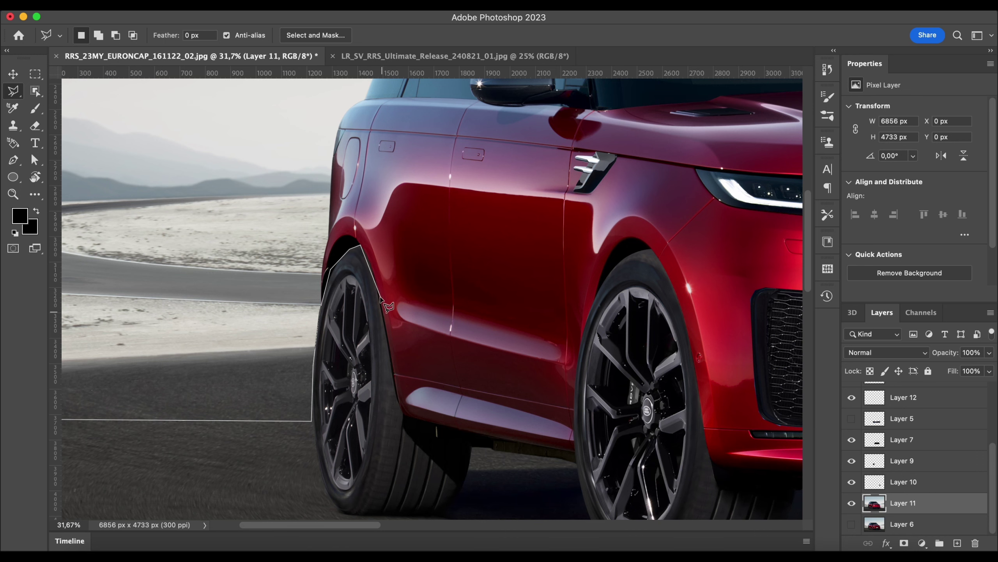
left_click(397, 397)
left_click(407, 417)
scroll(410, 413, "right", 3)
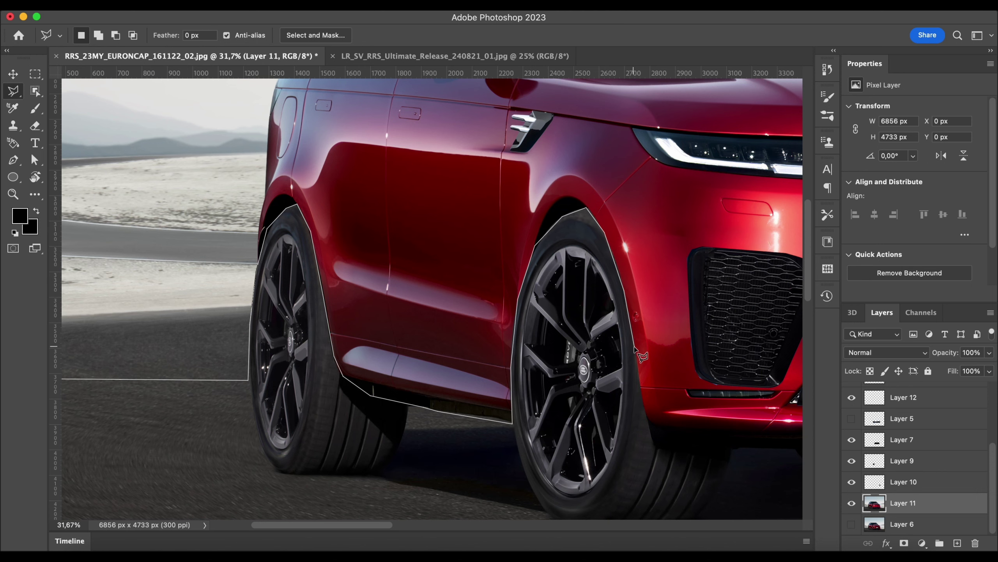
left_click(643, 400)
Continue the lasso outline along the underside of the front bumper to the far front wheel.
scroll(529, 319, "down", 3)
scroll(529, 318, "right", 3)
left_click(576, 356)
scroll(588, 343, "right", 10)
scroll(588, 343, "down", 2)
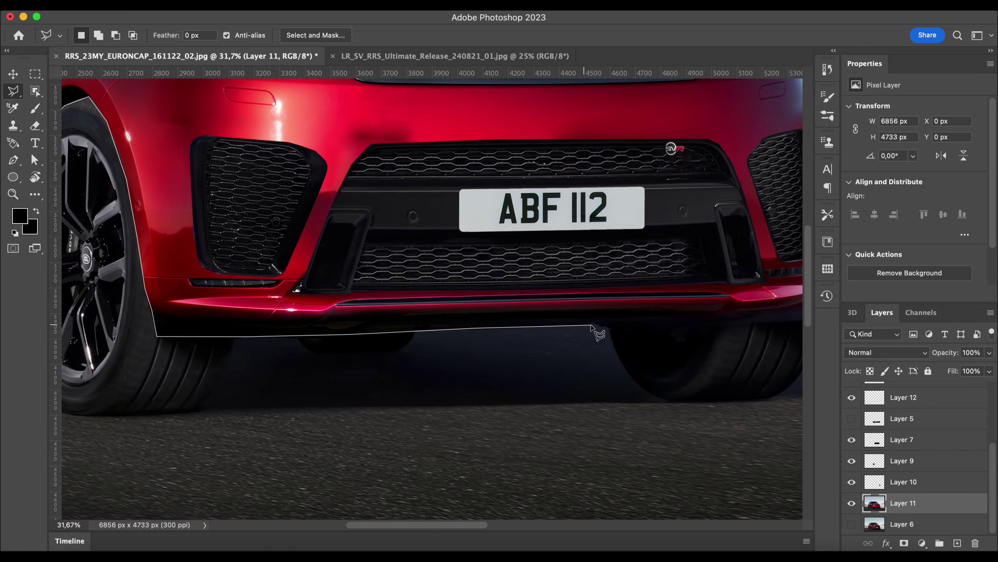
left_click(591, 326)
scroll(605, 325, "right", 4)
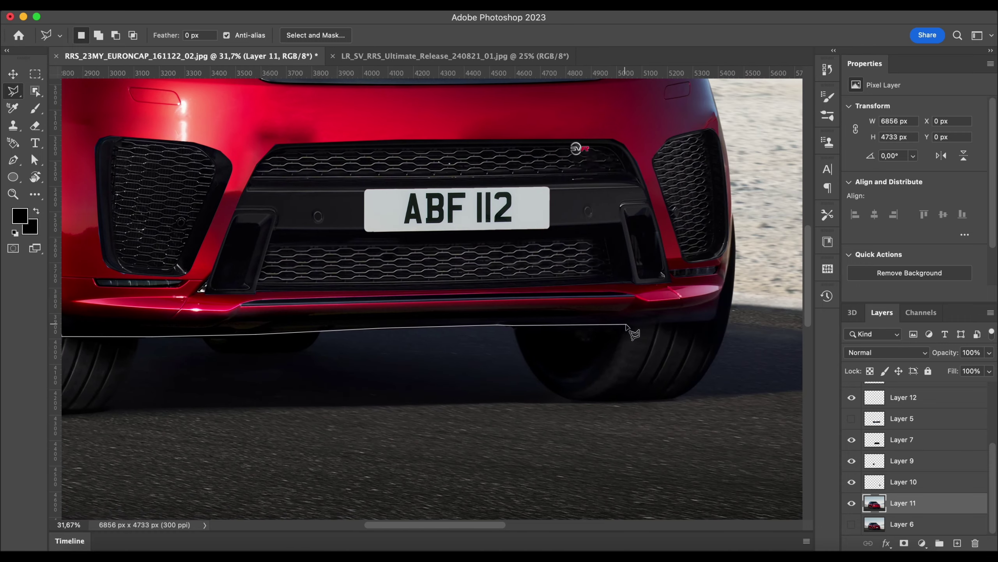
left_click(714, 320)
Close the outline up the bumper's far side and around the image, selecting the car body and the background above it.
scroll(680, 306, "right", 3)
scroll(680, 307, "up", 1)
scroll(726, 242, "right", 10)
left_click(724, 241)
scroll(724, 238, "down", 8)
scroll(715, 299, "left", 4)
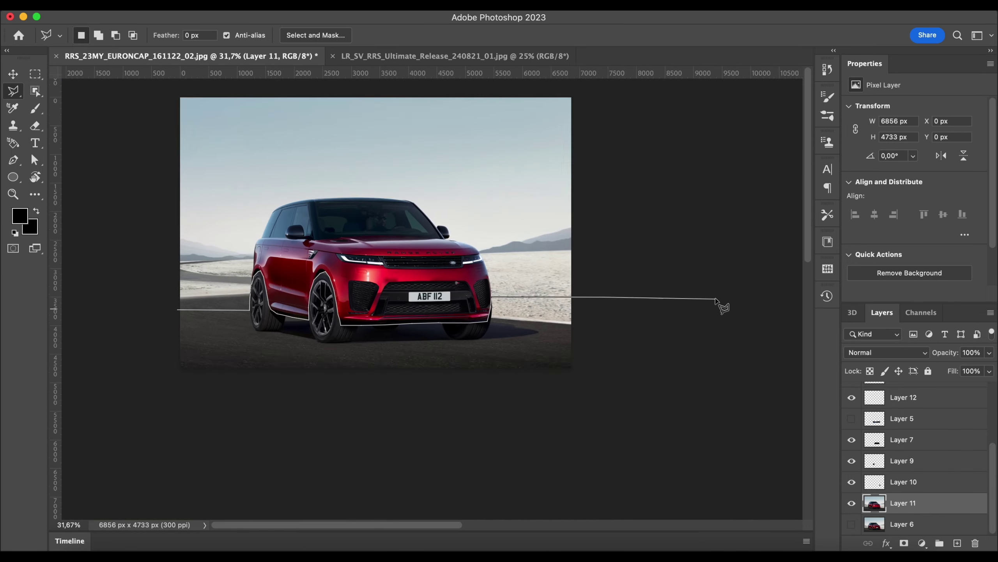
left_click(730, 255)
left_click(281, 108)
double_click(281, 324)
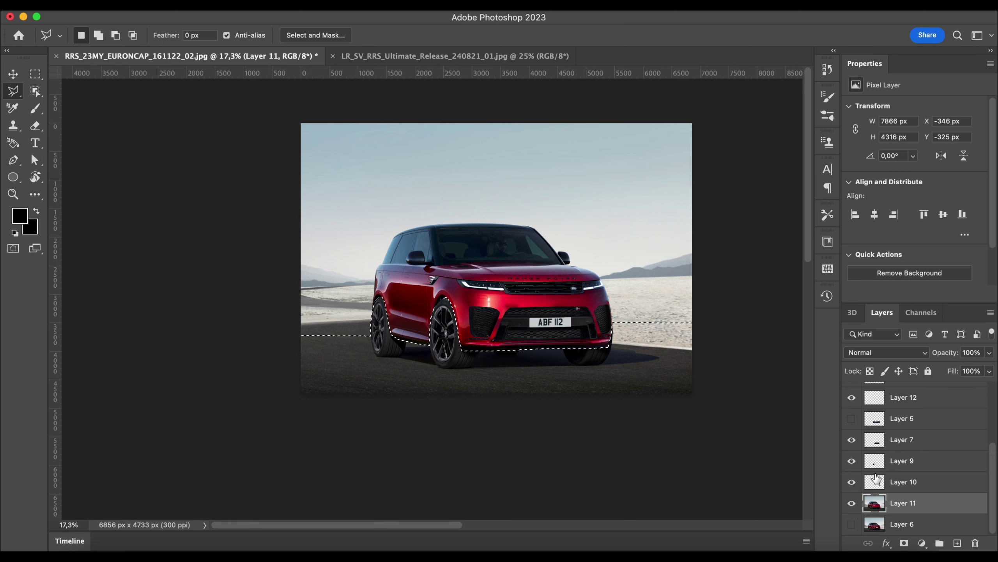
left_click(900, 446, "shift")
scroll(901, 449, "up", 2)
left_click(903, 450, "super")
scroll(904, 449, "up", 2)
left_click(907, 431, "shift")
scroll(909, 430, "down", 4)
scroll(908, 429, "up", 4)
scroll(907, 393, "down", 2)
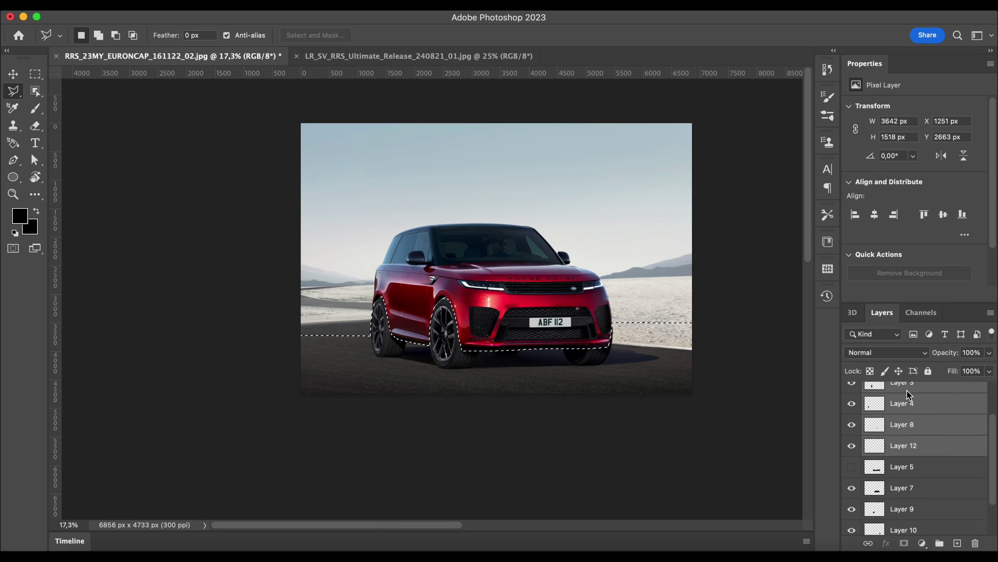
scroll(907, 395, "down", 3)
left_click(908, 439, "super")
left_click(907, 461, "super")
left_click(907, 483, "super")
left_click(907, 485, "super")
left_click(908, 483)
left_click(909, 503)
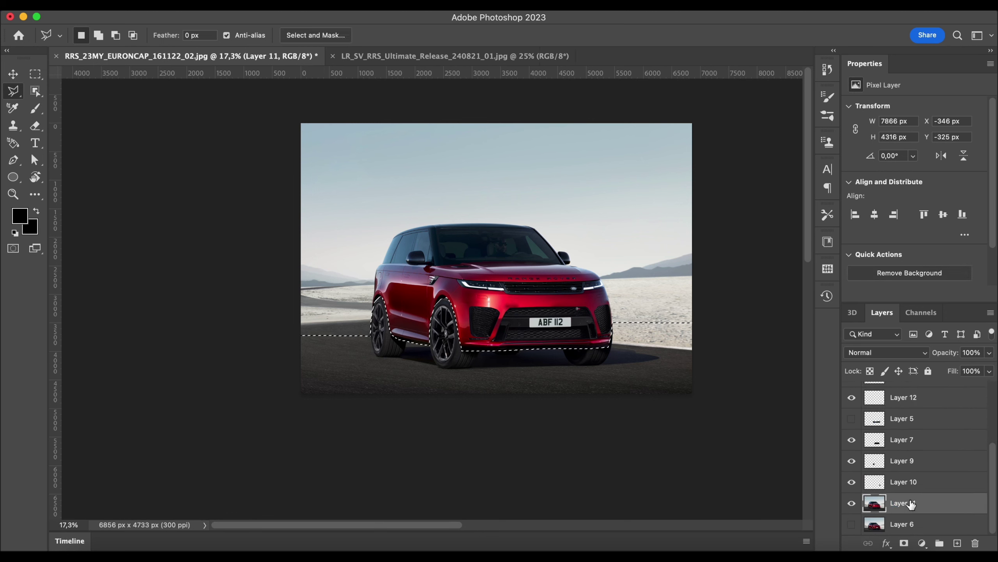
Select Layers 11, 10, 9, 7, 12, 8, 4, 3 and 13 together, leaving out the hidden layers.
left_click(910, 441, "shift")
scroll(911, 449, "up", 3)
left_click(912, 454, "super")
left_click(910, 394, "super")
left_click(909, 411, "super")
left_click(909, 431, "super")
scroll(907, 405, "up", 2)
scroll(909, 417, "down", 5)
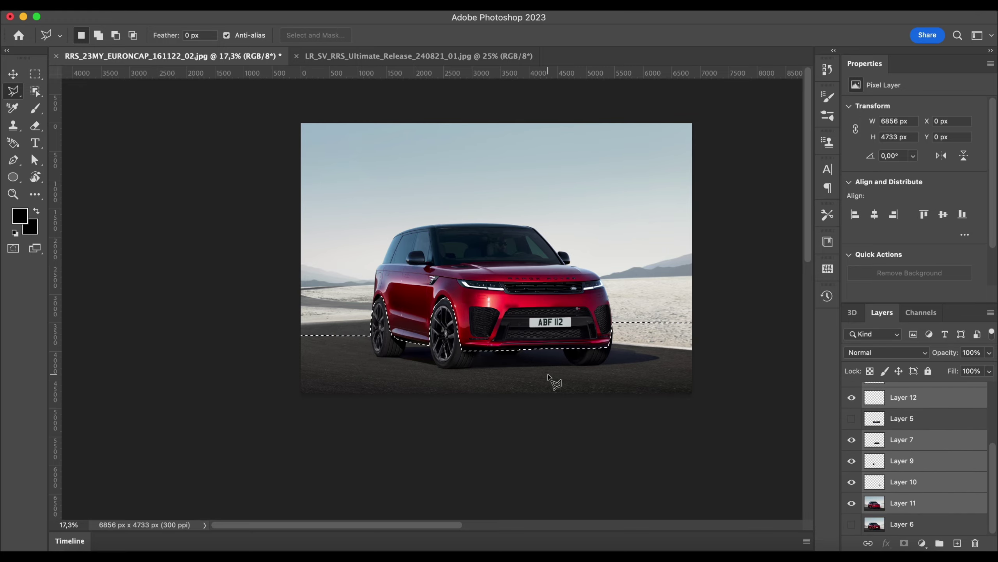
Move the selected car body down 50 px over the wheels.
scroll(431, 299, "up", 6)
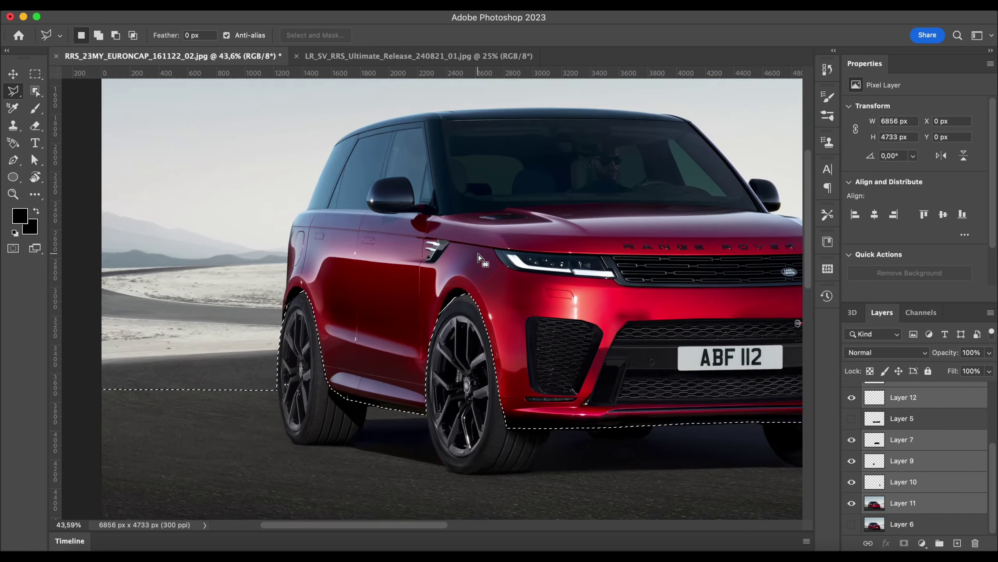
scroll(431, 298, "down", 5)
left_click(14, 73)
key("shift+Down")
key("shift+Down")
key("shift+Down")
key("shift+Down")
key("shift+Down")
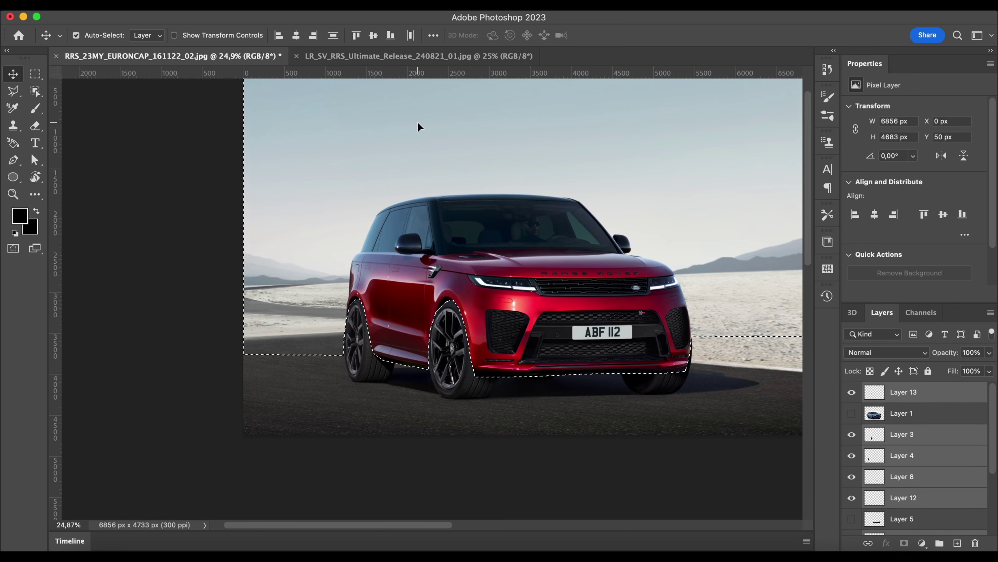
Shift the car body up and down to compare stances, settle it 40 px below its original position, and clear the selection.
key("shift+Up")
key("shift+Up")
key("shift+Up")
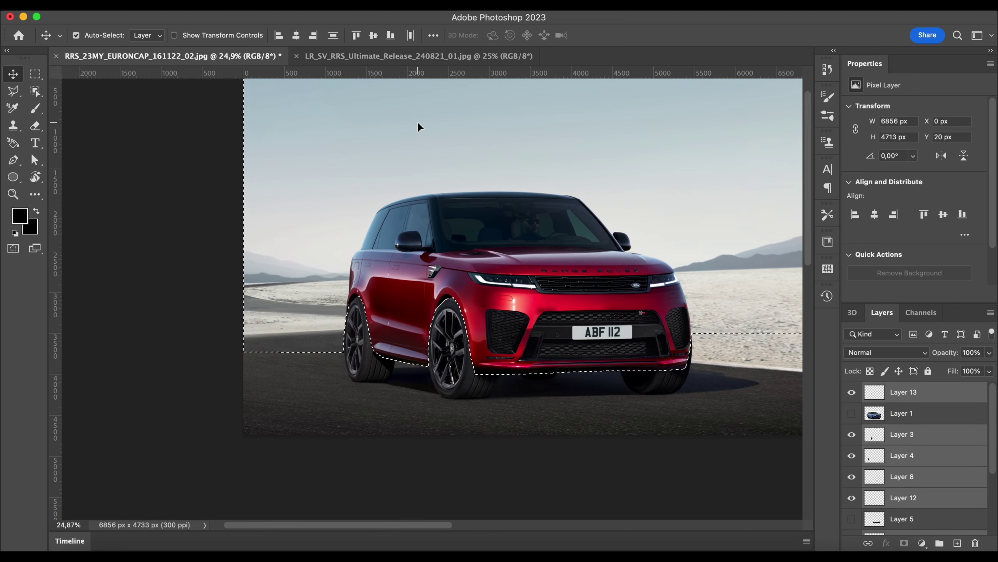
scroll(900, 421, "down", 5)
key("shift+Up")
key("shift+Down")
key("shift+Down")
key("shift+Down")
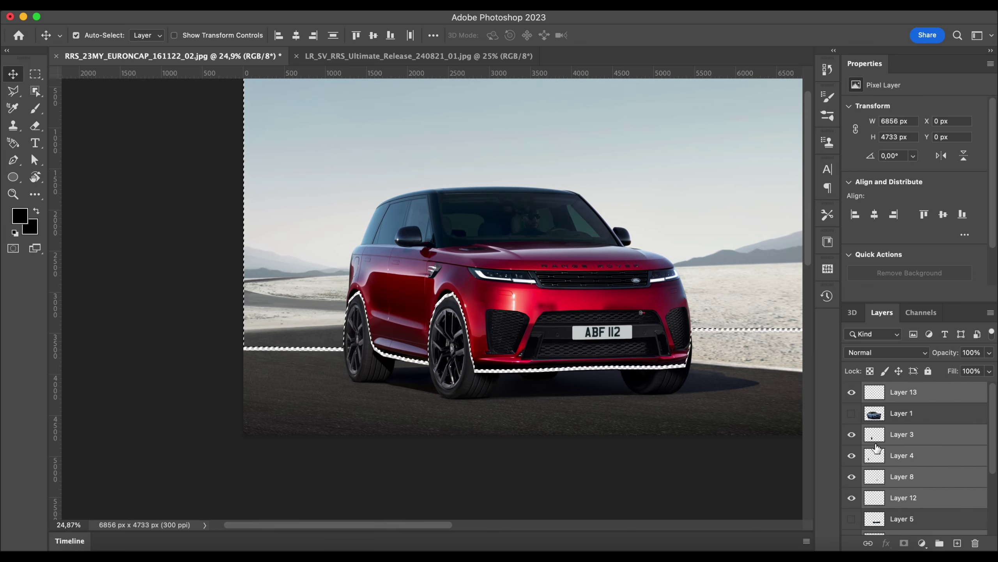
key("shift+Up")
key("shift+Up")
key("shift+Up")
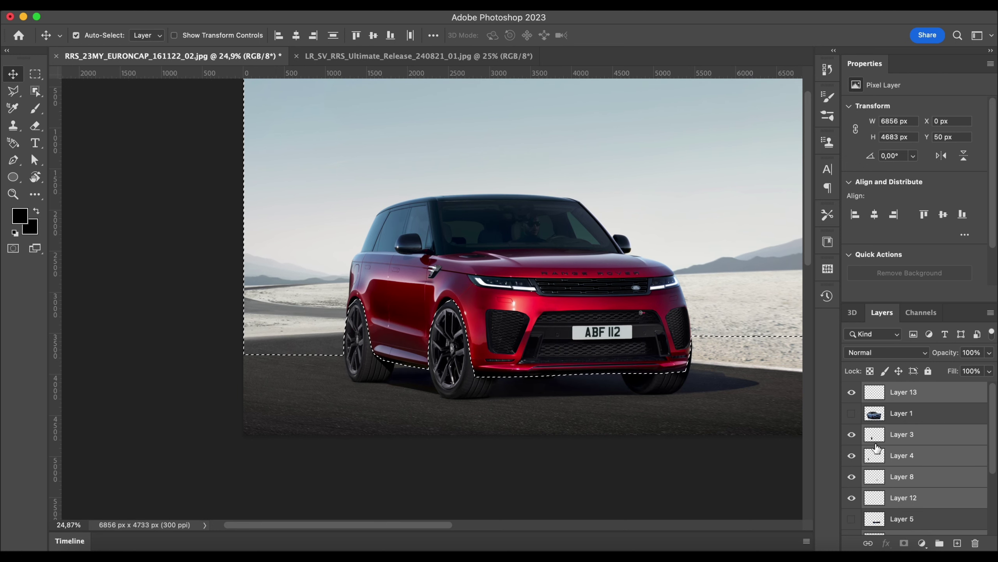
key("shift+Down")
key("shift+Down")
key("shift+Down")
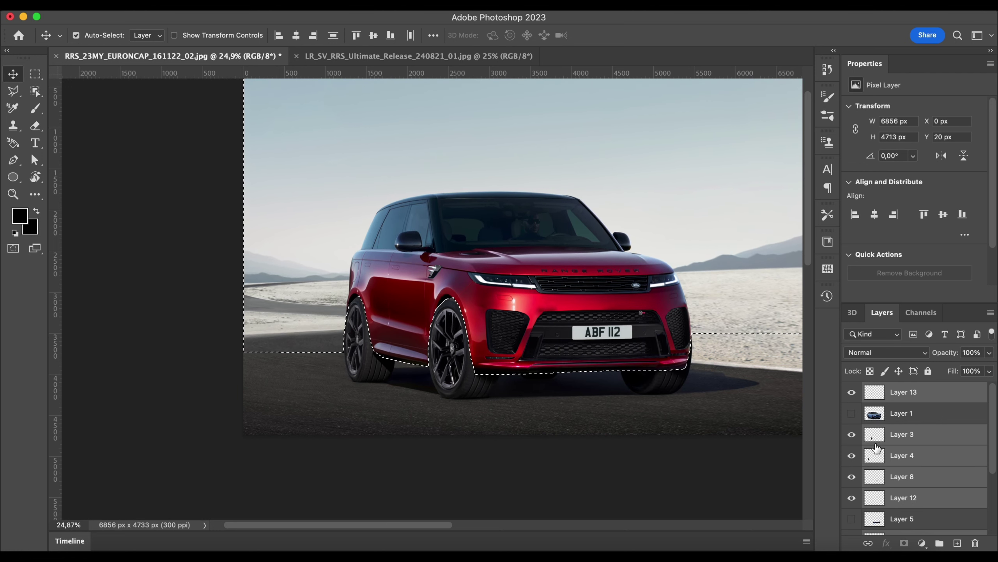
key("m")
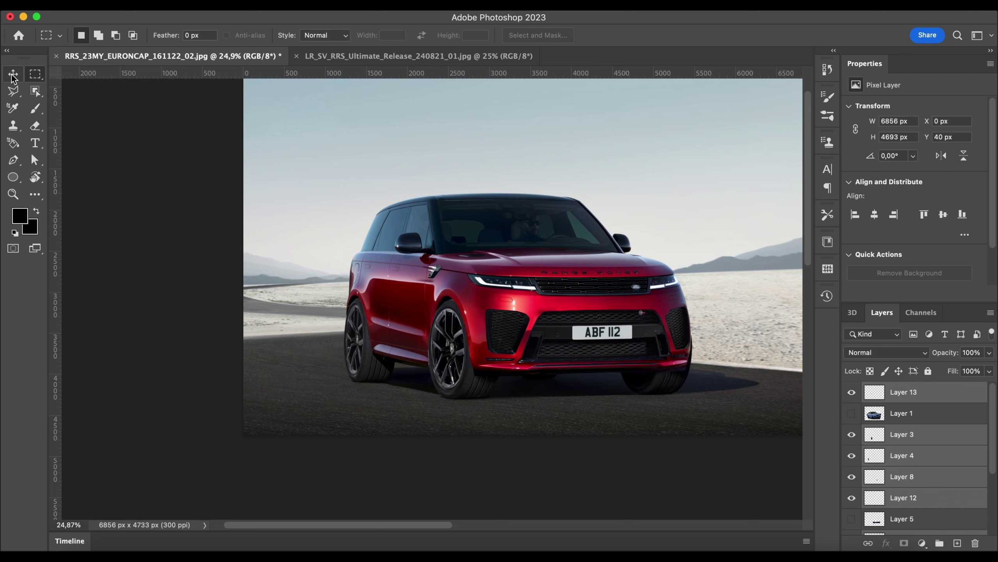
left_click(12, 76)
scroll(379, 251, "up", 5)
key("shift+Up")
key("shift+Down")
left_click(35, 75)
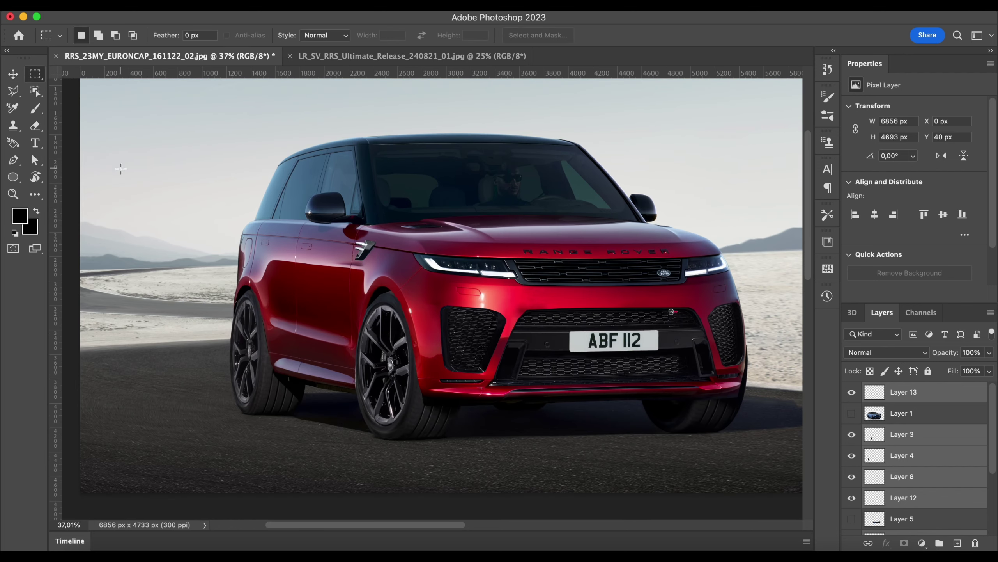
scroll(116, 185, "left", 3)
Move the side vent, the lower grille and both side intakes down to match the lowered body.
left_click(897, 385)
left_click(18, 78)
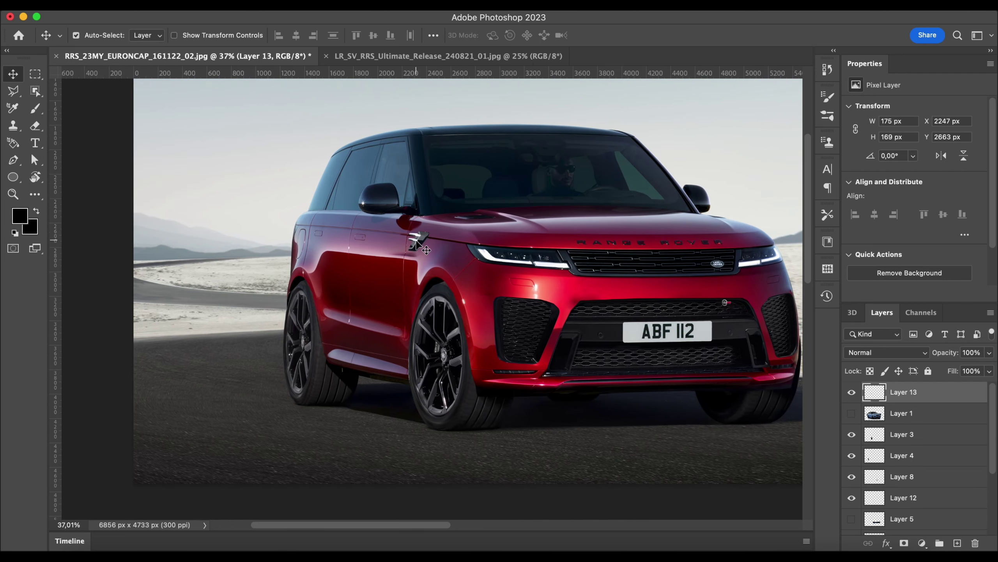
scroll(416, 240, "right", 4)
left_click(450, 326)
left_click(558, 316, "shift")
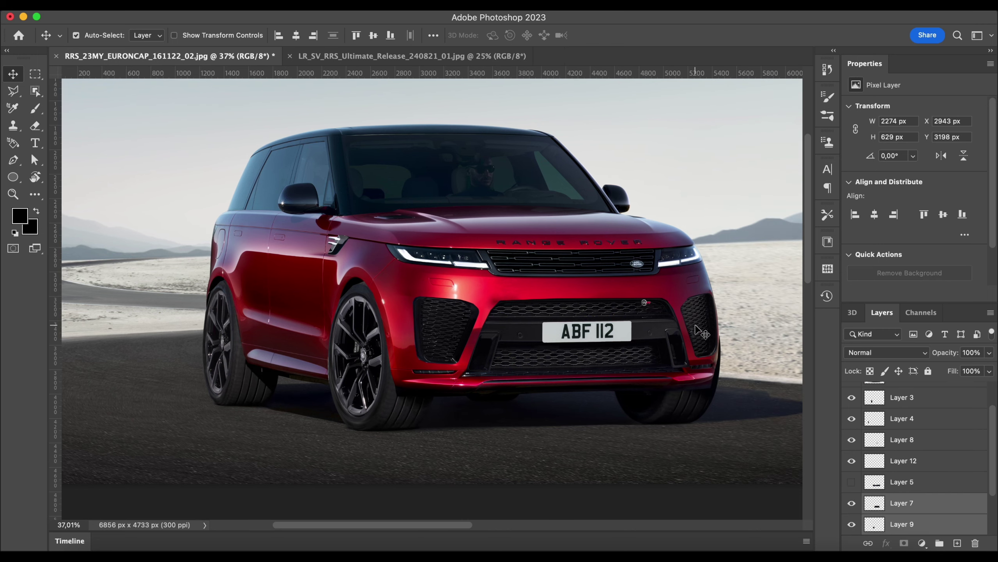
left_click(695, 325, "shift")
left_click(647, 303, "shift")
key("shift+Down")
key("shift+Down")
key("shift+Down")
Move the SVR badge on Layer 12 down to match the grille, and select Layer 11.
left_click(666, 294)
left_click(644, 305)
key("shift+Down")
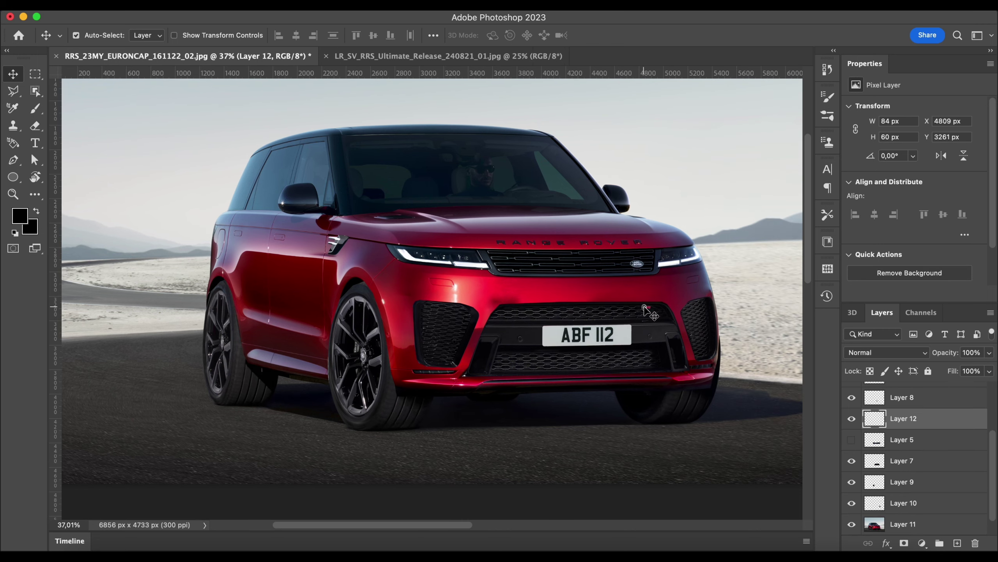
key("shift+Down")
left_click(727, 240)
scroll(727, 240, "down", 3)
scroll(728, 291, "up", 5)
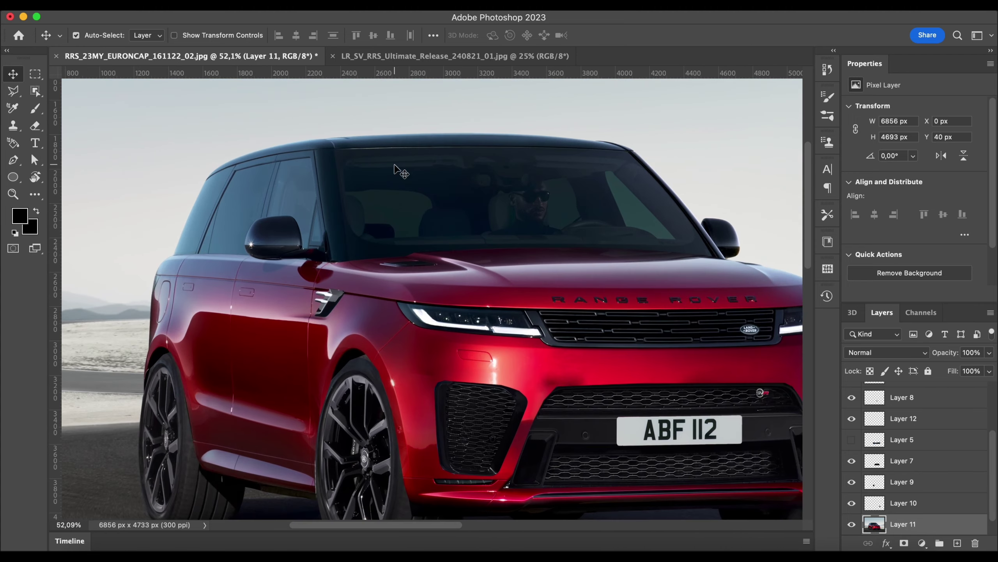
left_click(35, 90)
left_click_drag(334, 139, 735, 262)
left_click(13, 91)
key("super+d")
Outline the windscreen on Layer 11 with a polygonal lasso selection.
scroll(228, 190, "up", 3)
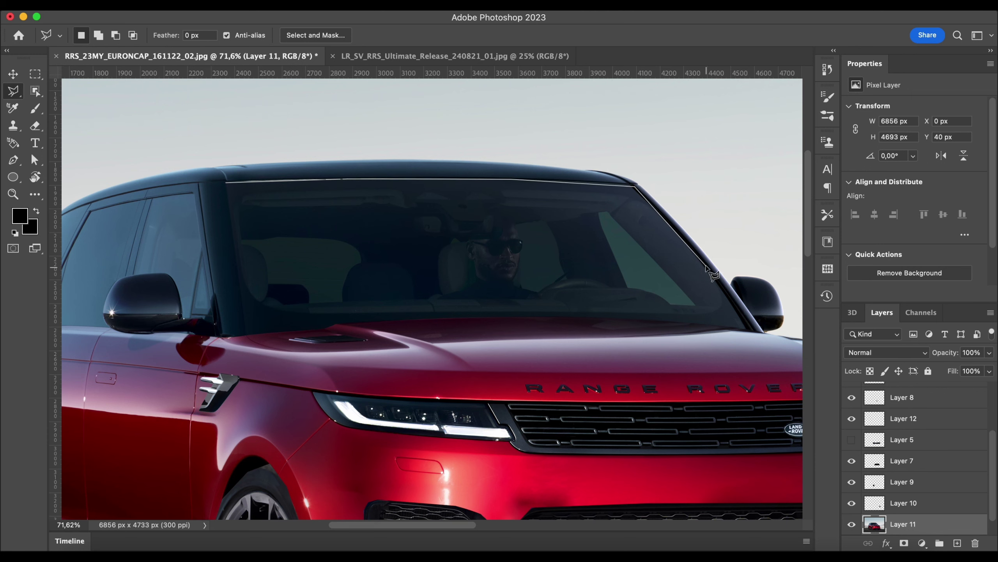
left_click(246, 332)
left_click(227, 182)
Add the front side window to the selection, tracing around the door mirror.
scroll(234, 189, "left", 5)
key("shift")
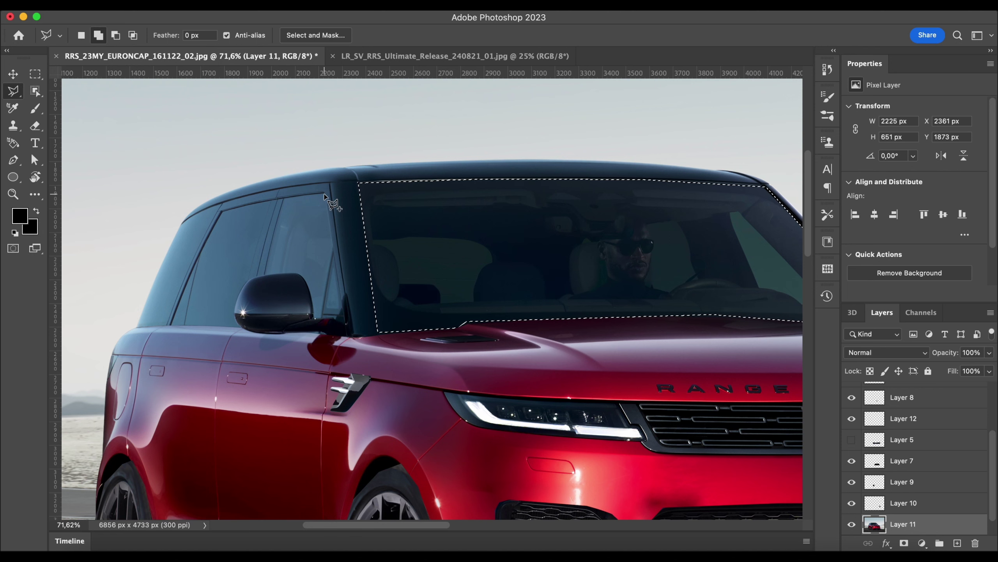
left_click(325, 194)
left_click(284, 198)
left_click(266, 272)
left_click(301, 273)
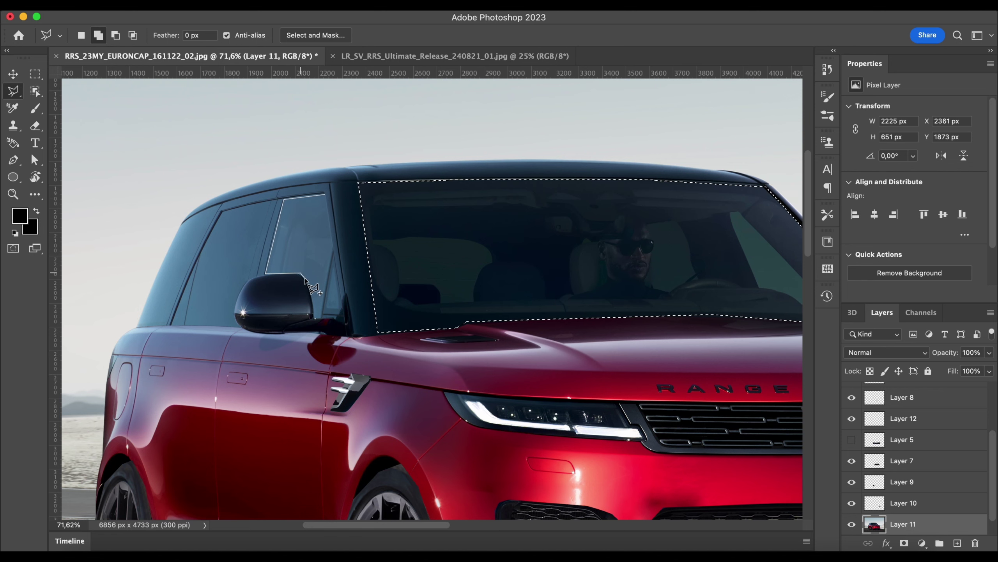
left_click(314, 316)
left_click(319, 315)
left_click(332, 247)
left_click(325, 194)
Add the small triangular glass behind the windscreen pillar to the selection.
scroll(333, 260, "up", 8)
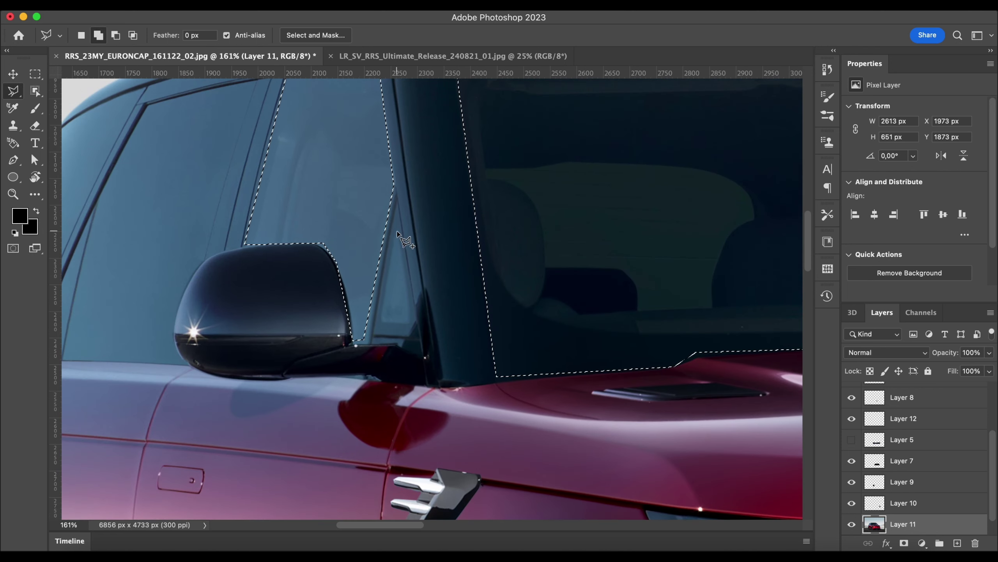
left_click(397, 232)
left_click(381, 320)
left_click(409, 322)
left_click(397, 232)
scroll(398, 236, "down", 4)
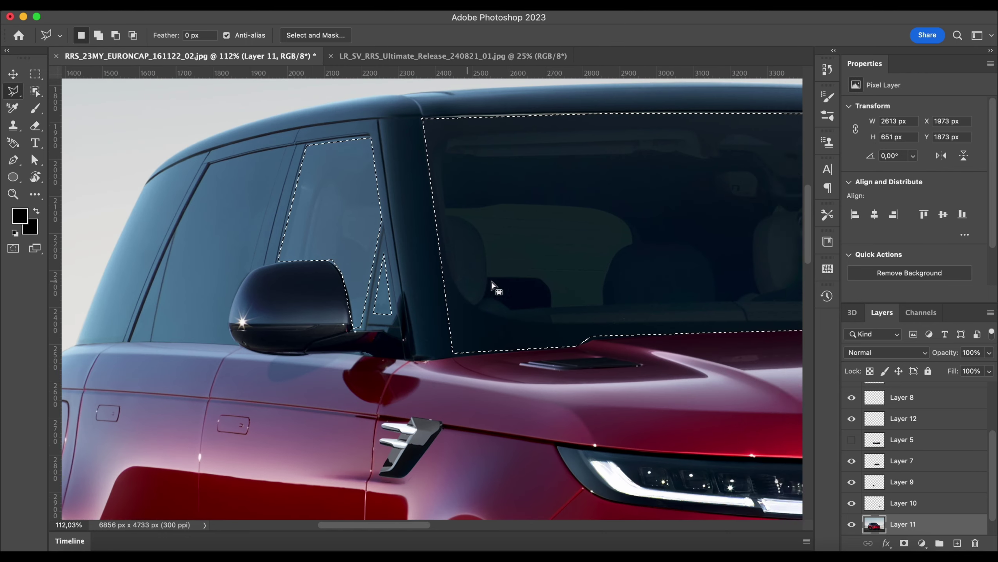
Trim the side-window selection along the door mirror's edge and extend it into the window's lower corner.
scroll(487, 286, "up", 4)
left_click(412, 253, "alt")
left_click(422, 285)
left_click(427, 325)
left_click(419, 339)
double_click(395, 296)
left_click(428, 332, "shift")
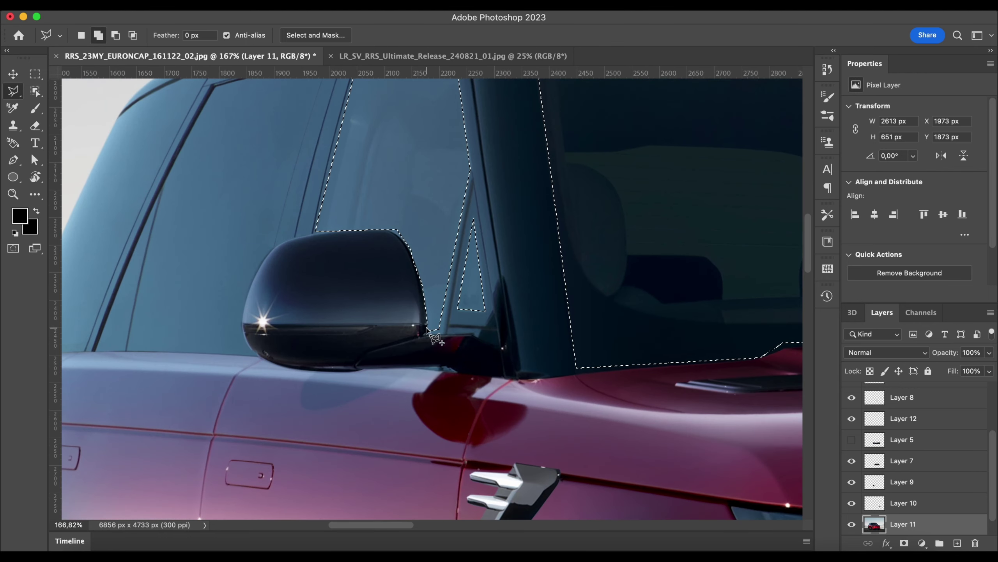
left_click(445, 332)
left_click(460, 224)
double_click(417, 211)
Correct the side-window selection where it meets the upper curve of the door mirror.
left_click(390, 229, "alt")
left_click(410, 246)
double_click(408, 216)
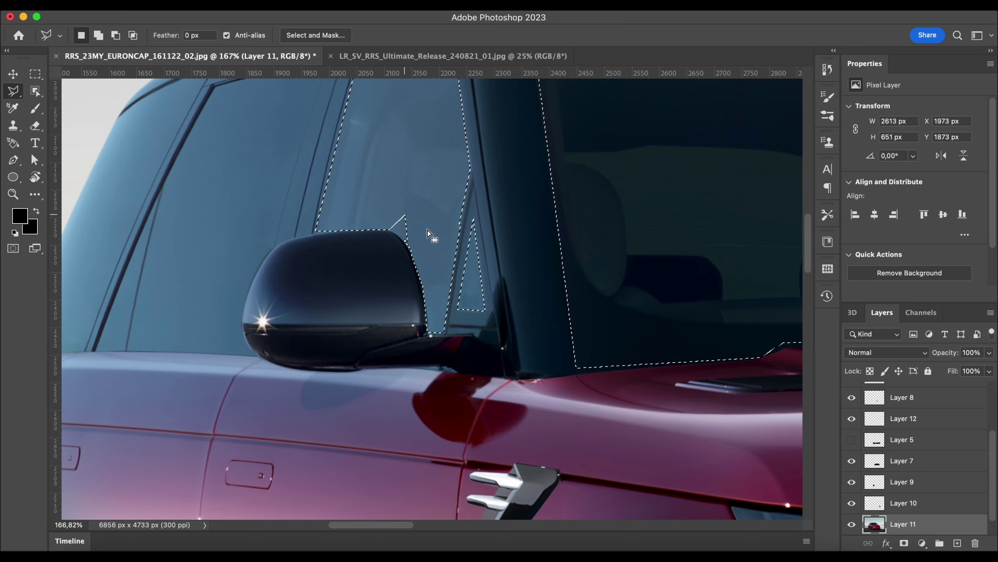
left_click(411, 249, "shift")
left_click(389, 230)
left_click(405, 191)
double_click(436, 239)
scroll(432, 244, "up", 4)
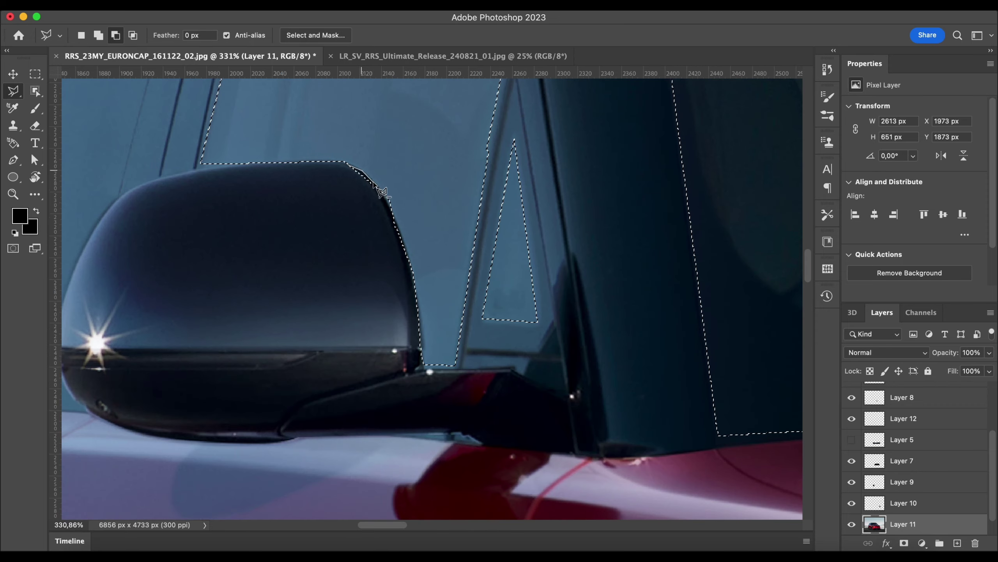
Try darkening the selected glass with a Brightness/Contrast adjustment layer, and undo it.
scroll(366, 204, "down", 8)
scroll(373, 256, "down", 3)
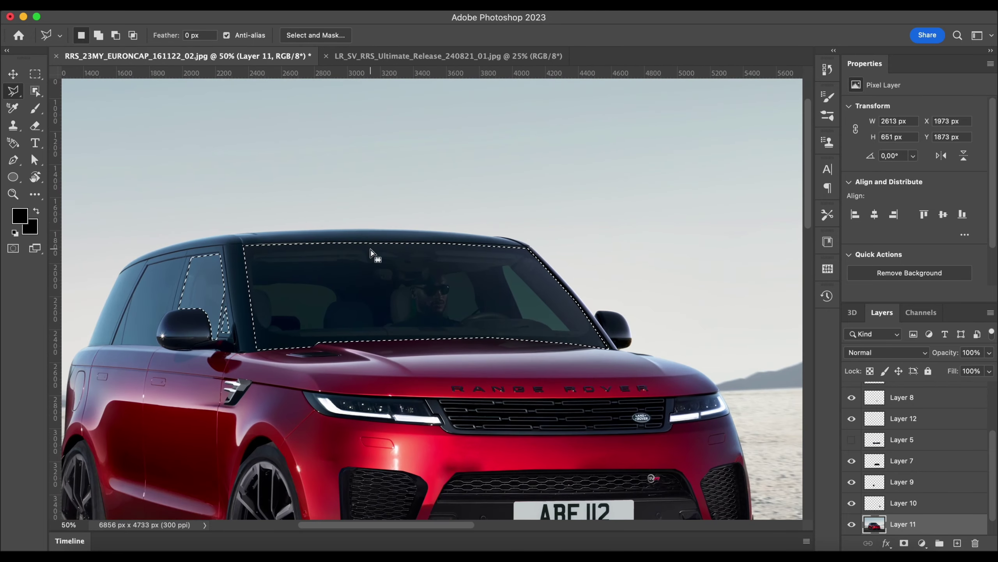
left_click(922, 543)
left_click(916, 292)
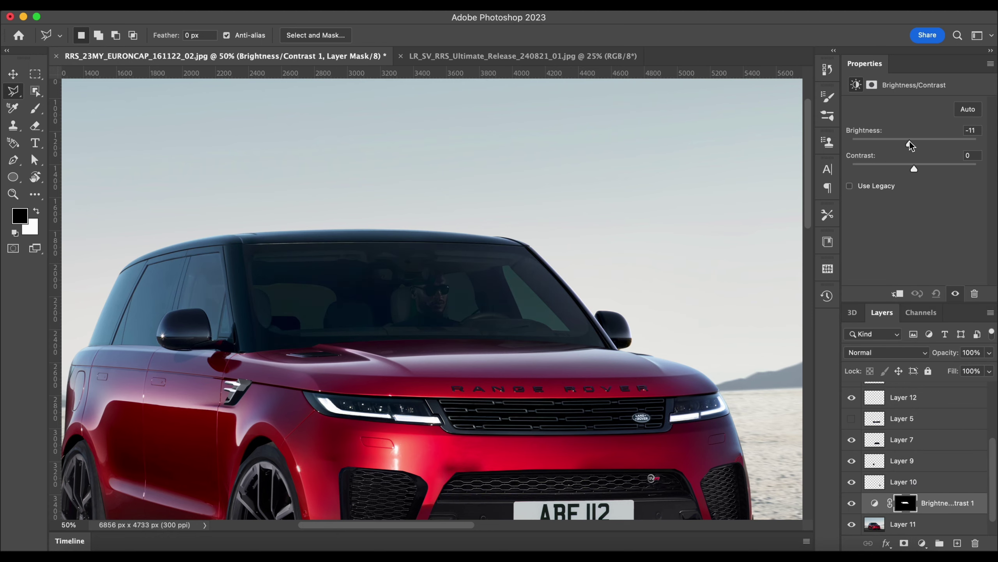
left_click_drag(910, 142, 890, 144)
scroll(698, 271, "down", 4)
key("super+z")
key("super+z")
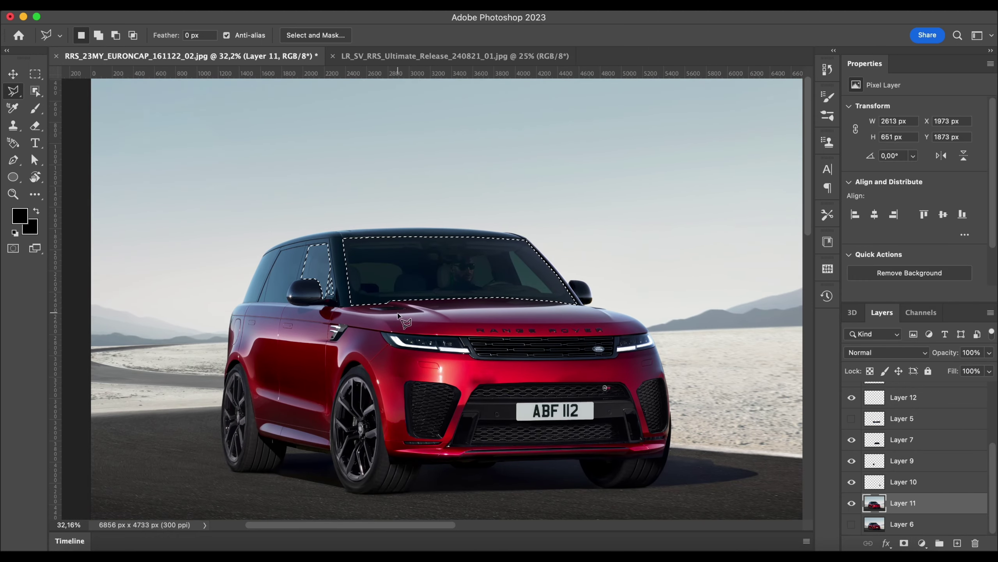
Add the rear door's side window to the glass selection, following the window frame and the door mirror's outer edge.
scroll(251, 271, "up", 10)
left_click(584, 137, "shift")
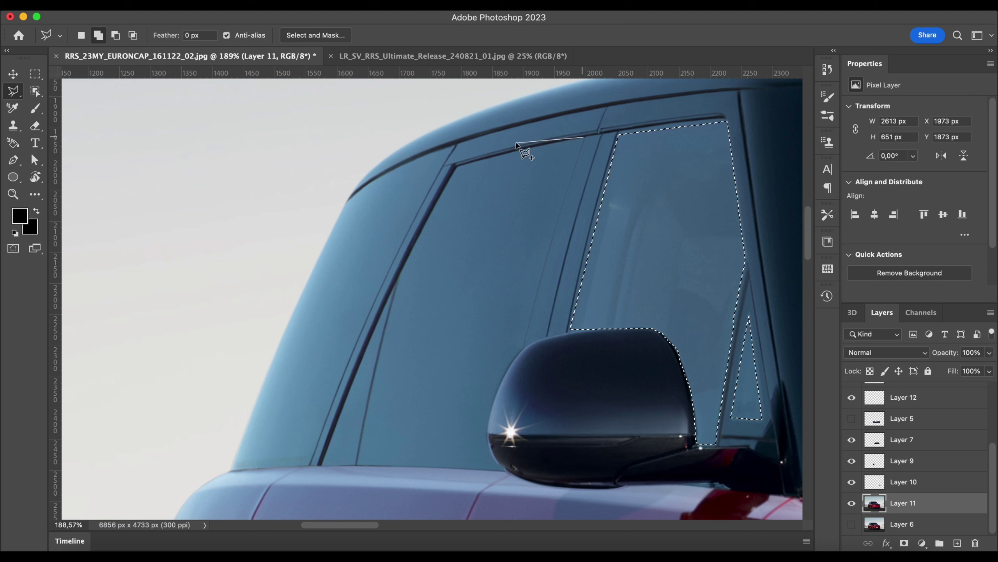
left_click(455, 165)
left_click(399, 277)
left_click(358, 465)
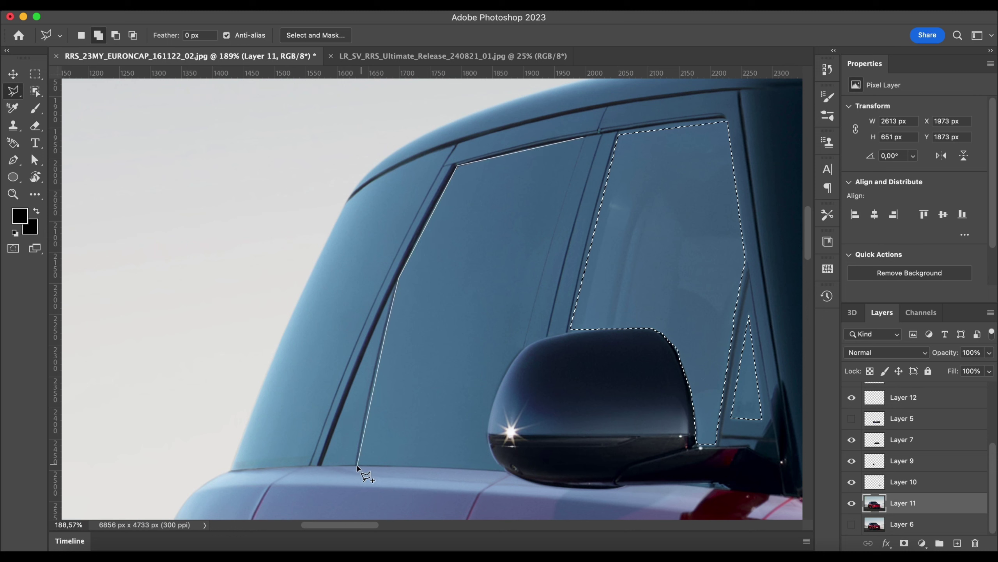
left_click(504, 470)
left_click(489, 439)
left_click(492, 408)
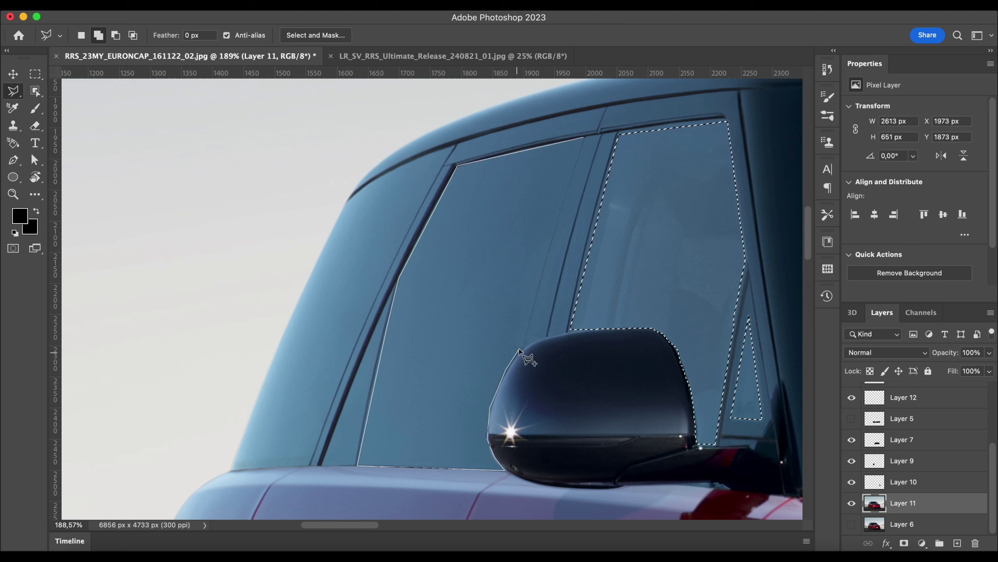
left_click(524, 346)
left_click(584, 137)
left_click_drag(454, 214, 610, 203)
left_click_drag(747, 221, 251, 231)
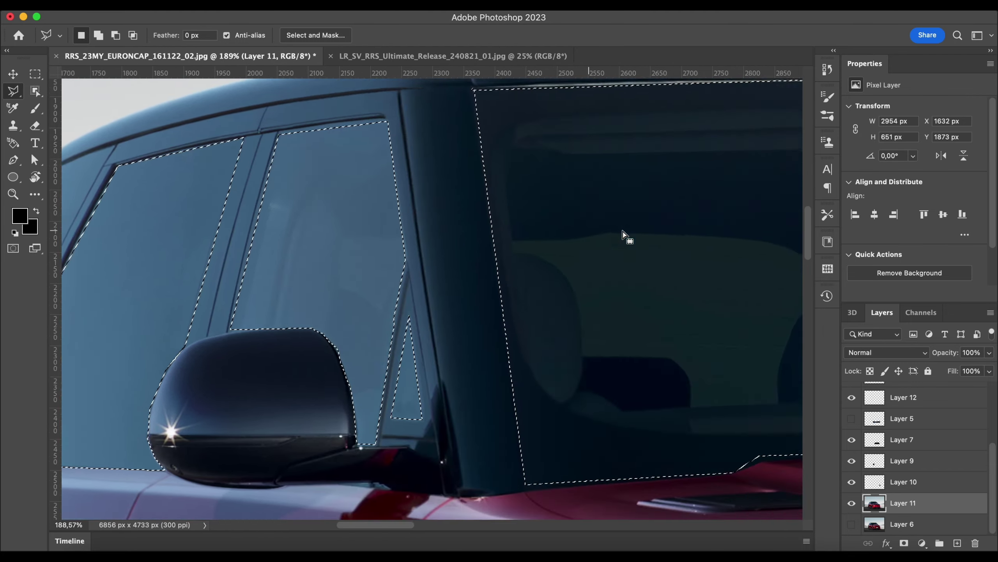
Darken the selected windows with a Brightness/Contrast adjustment layer at brightness 0 and contrast 97.
scroll(625, 236, "down", 10)
left_click(922, 543)
left_click(921, 293)
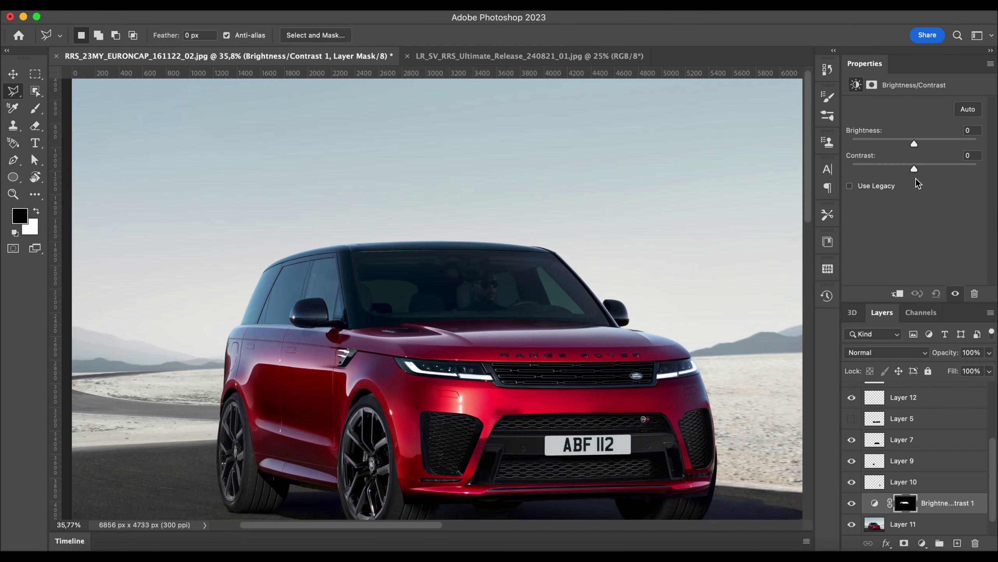
left_click_drag(914, 143, 979, 169)
scroll(664, 328, "down", 4)
left_click_drag(910, 142, 916, 141)
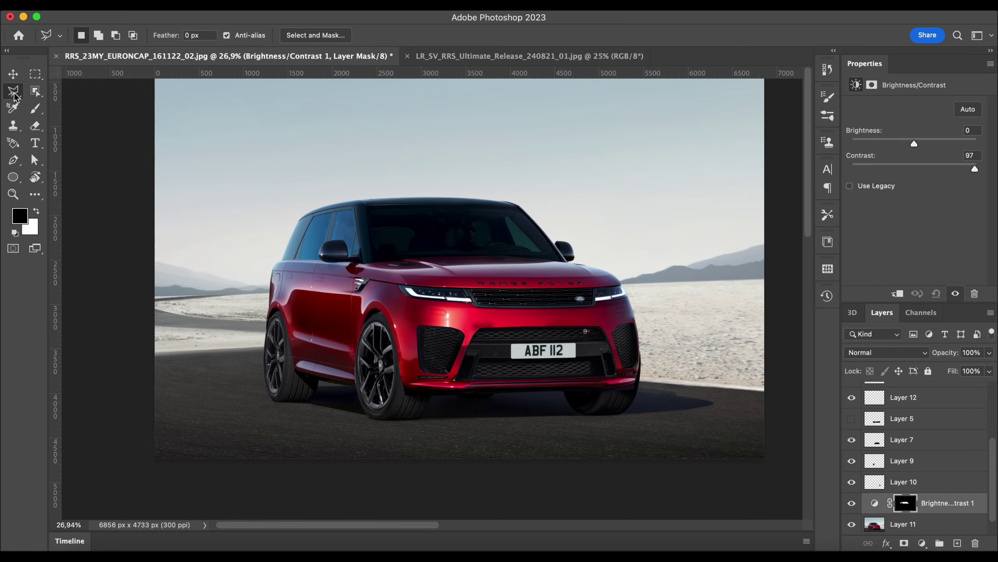
Heal the dark smudge on the red bumper above the grille's left corner on Layer 11 with the Healing Brush.
left_click(35, 74)
scroll(563, 354, "up", 7)
scroll(562, 355, "left", 1)
left_click(13, 76)
left_click(330, 257)
scroll(330, 258, "up", 3)
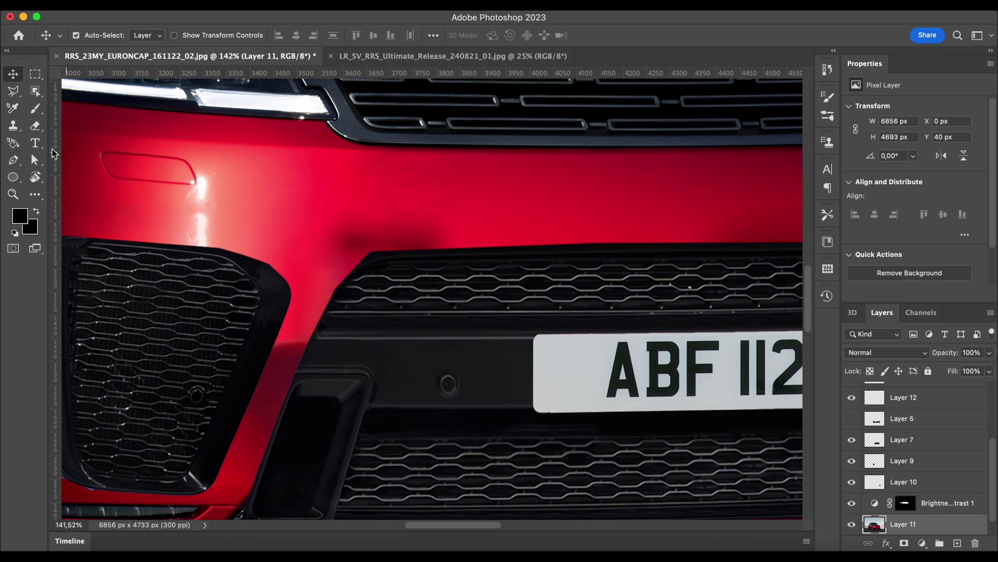
left_click(35, 194)
left_click(107, 332)
left_click(360, 213, "alt")
left_click_drag(360, 237, 429, 237)
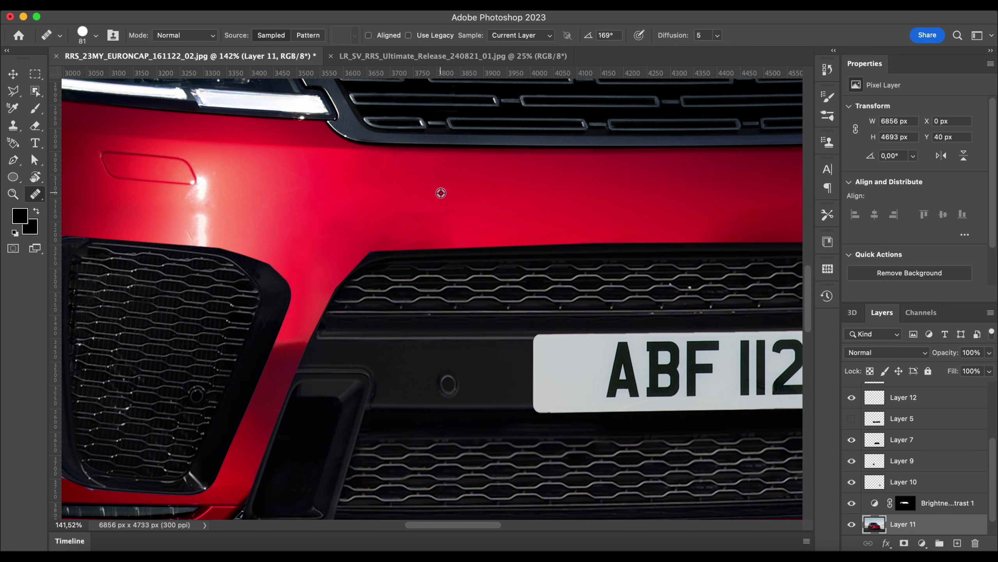
Heal the dark patch on the red strip between the left intake and the lower grille, sampling the clean paint above it.
scroll(442, 193, "left", 3)
scroll(441, 193, "down", 2)
left_click(403, 274, "alt")
mouse_move(404, 315)
left_mouse_down()
mouse_move(386, 338)
mouse_move(407, 339)
left_mouse_up()
Heal the paint blemish above the right intake's outer upper corner, sampling the nearby bumper paint.
scroll(578, 219, "right", 10)
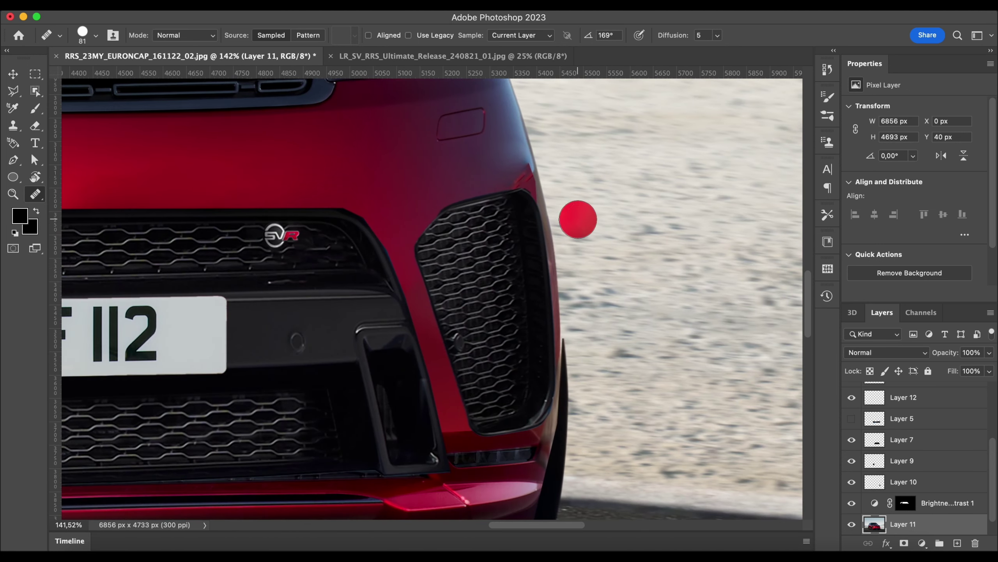
left_click(497, 162, "alt")
left_click_drag(509, 177, 526, 187)
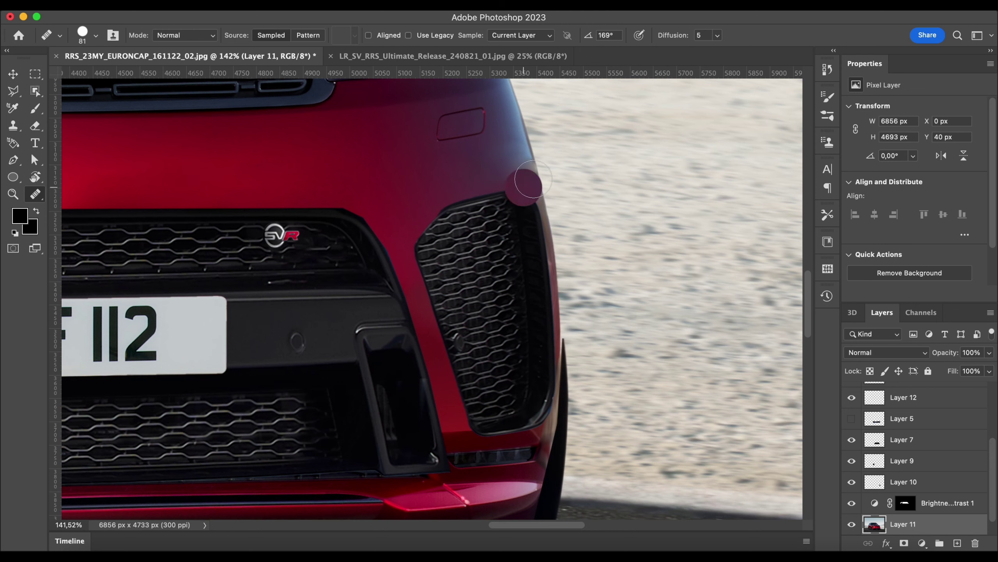
Soften the right intake's outer edges on Layer 10 with a 35 px Eraser at 15% opacity.
scroll(498, 183, "up", 4)
scroll(475, 178, "left", 3)
scroll(511, 227, "right", 3)
key("v")
left_click(480, 227)
left_click(31, 194)
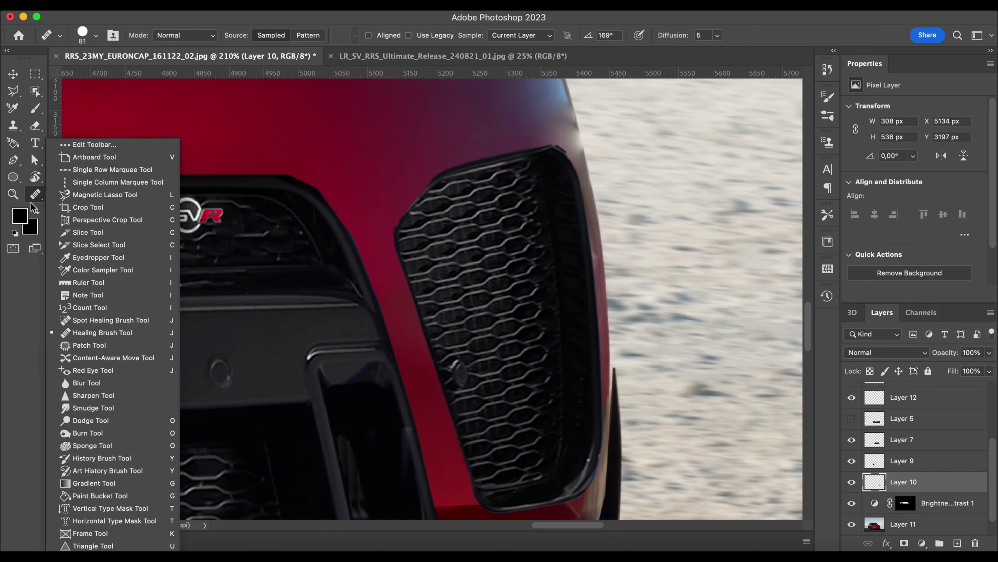
left_click(34, 110)
left_click(35, 129)
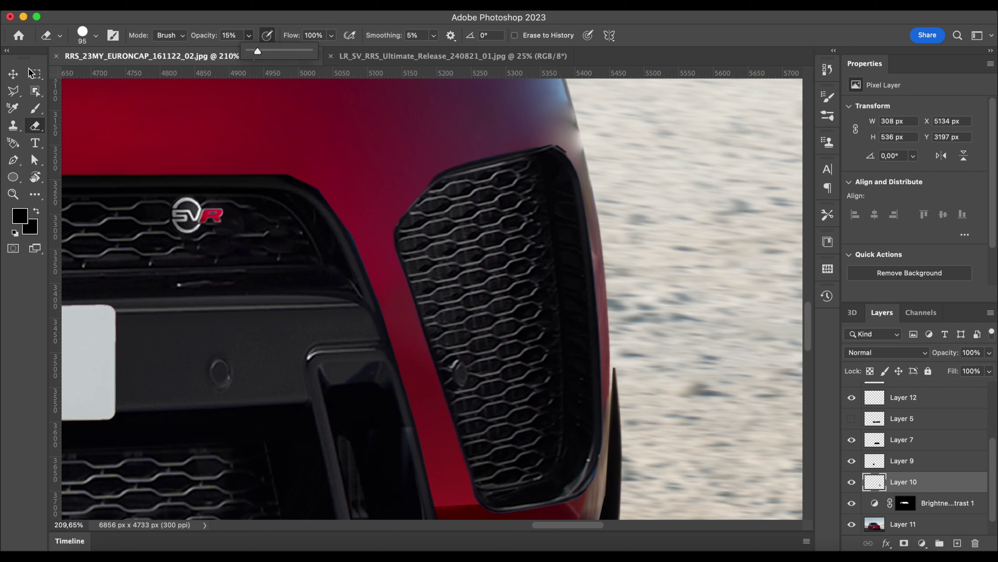
left_click(95, 35)
left_click_drag(108, 73, 103, 77)
left_click(8, 74)
scroll(904, 452, "down", 1)
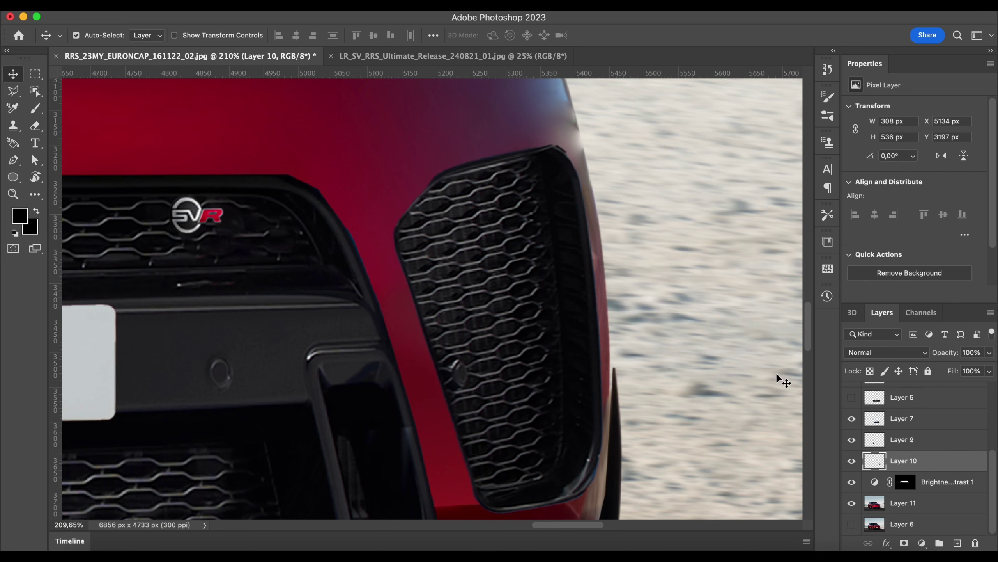
key("e")
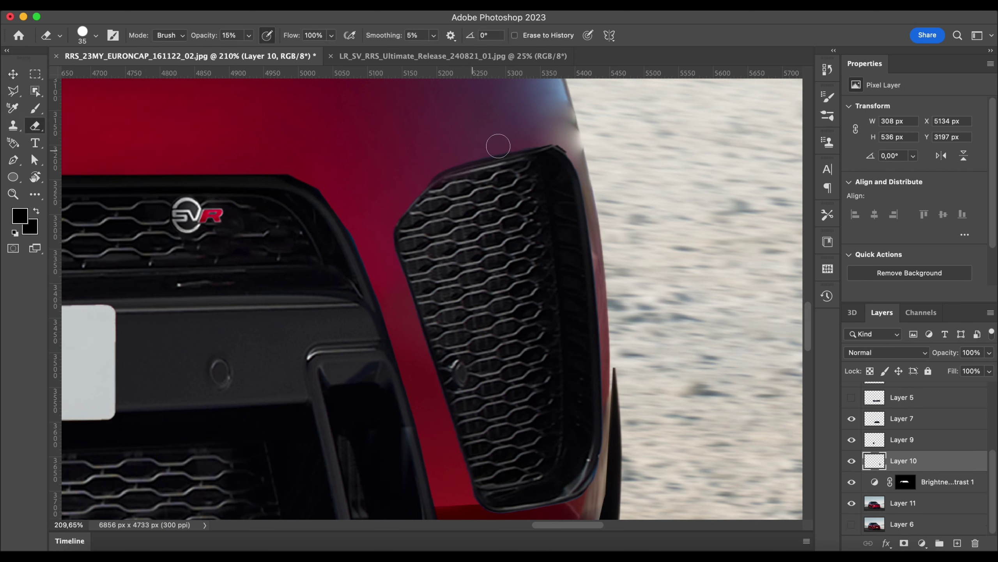
scroll(460, 302, "down", 4)
scroll(461, 302, "right", 2)
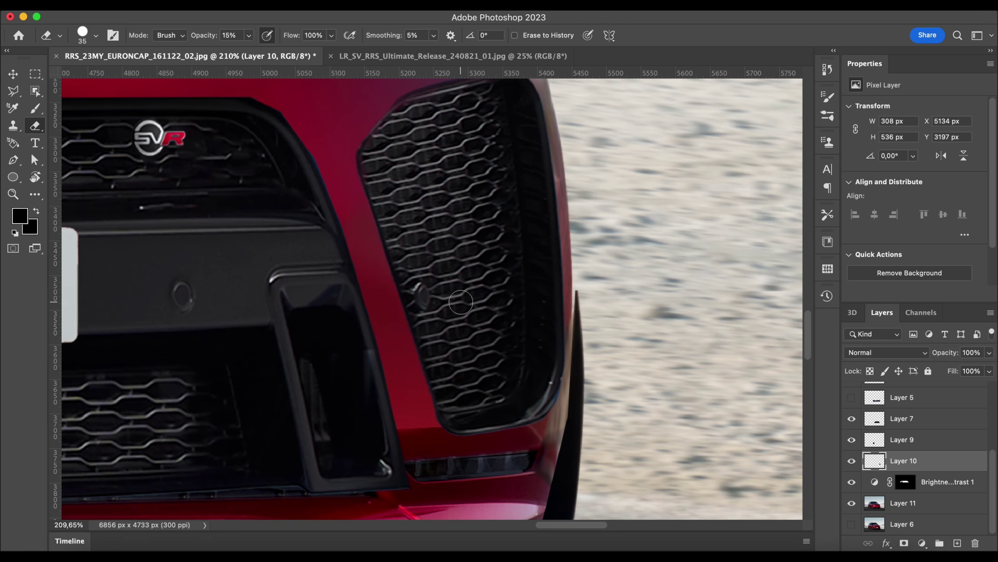
Soften the left intake's outer edges on Layer 9 with the Eraser at 34% opacity.
scroll(437, 437, "left", 15)
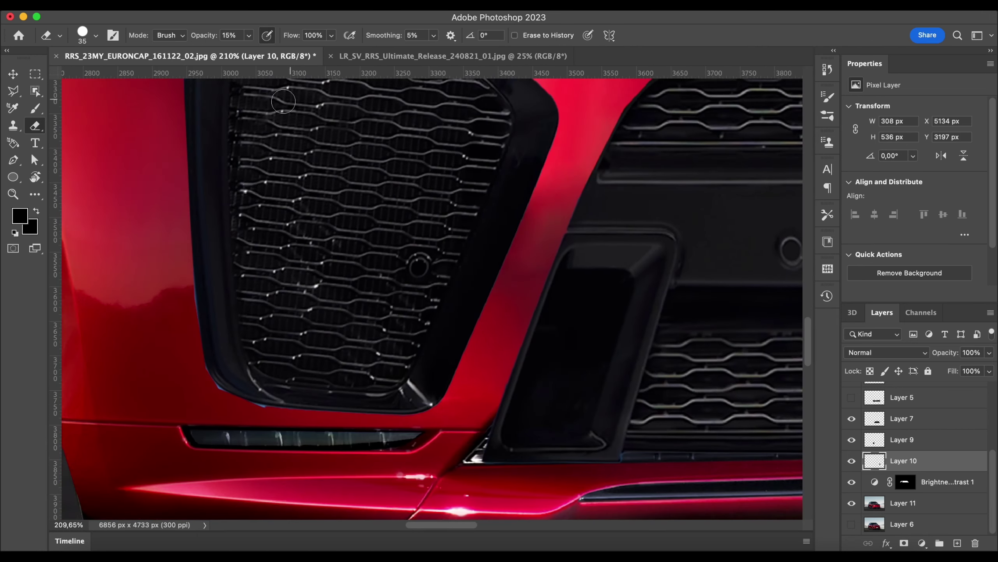
key("v")
left_click(262, 208)
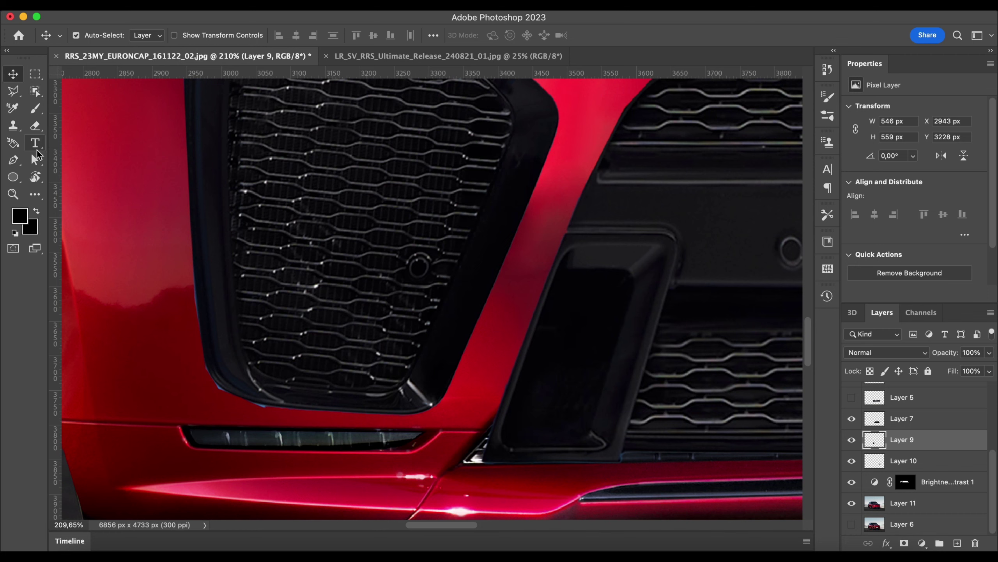
key("e")
left_click(249, 35)
left_click(259, 51)
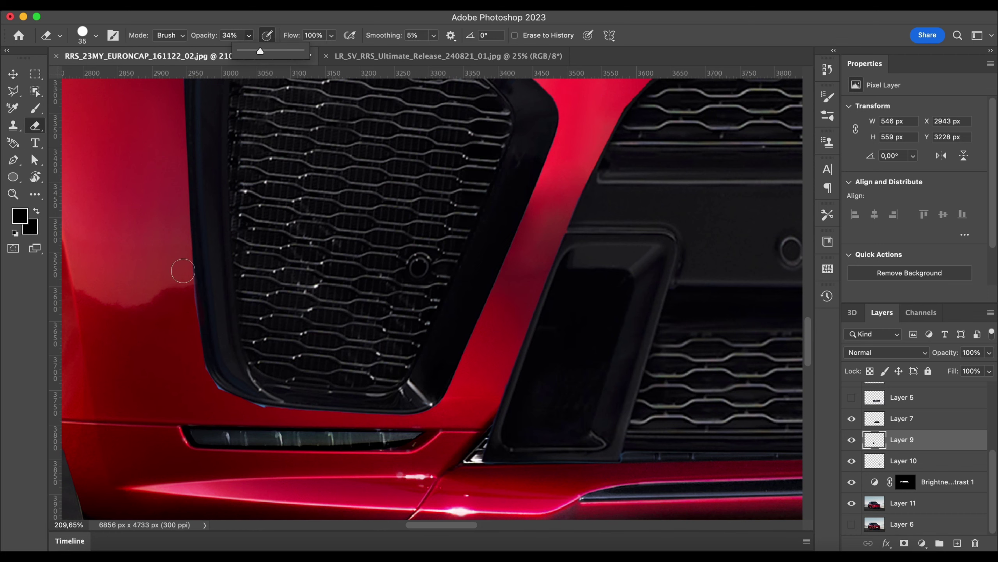
left_click_drag(184, 270, 194, 347)
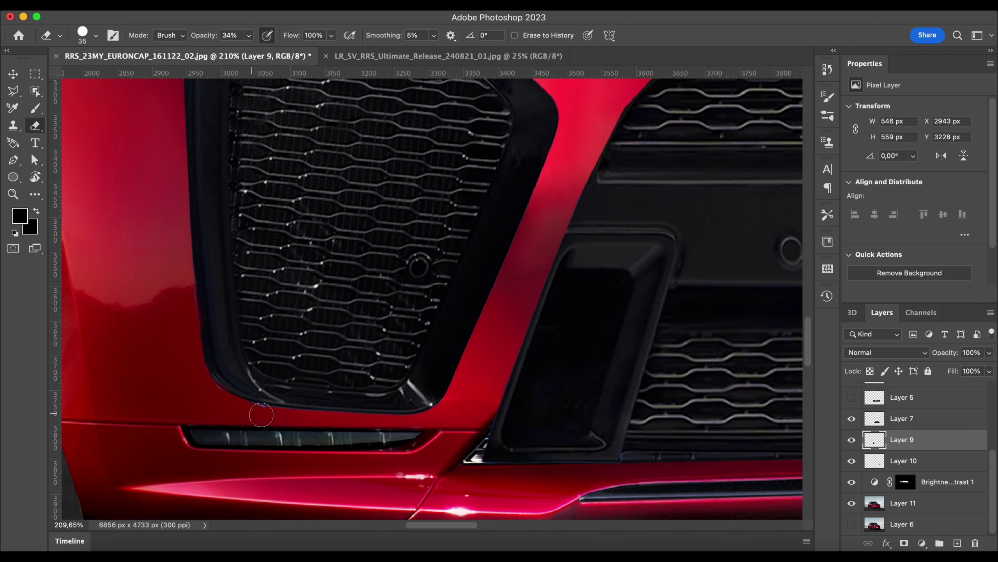
scroll(488, 364, "up", 5)
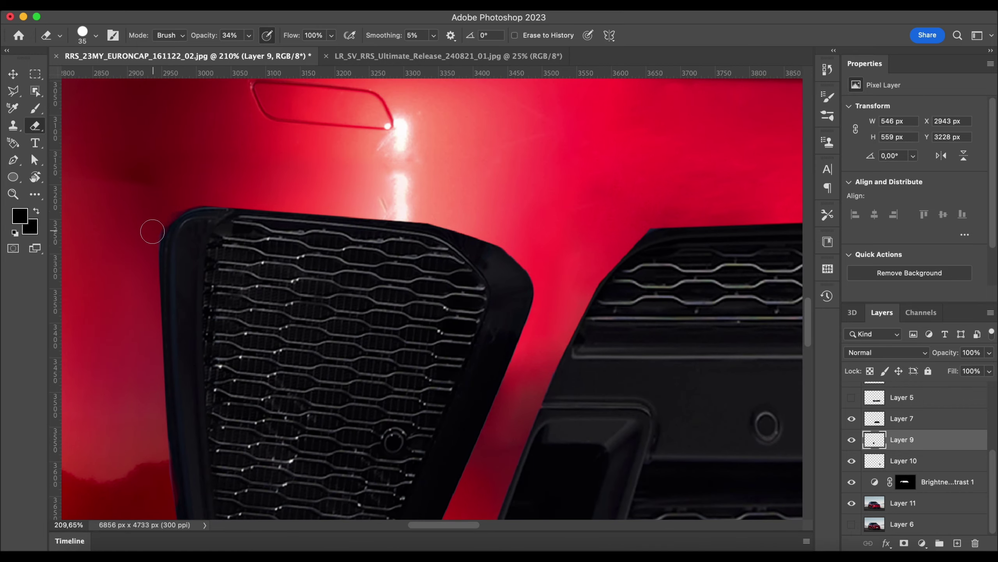
scroll(410, 225, "right", 6)
scroll(410, 226, "left", 6)
Blend the lower grille's outer edges on Layer 7 into the bumper with the 35 px Eraser at 34% opacity.
scroll(155, 226, "right", 10)
left_click(272, 310, "super")
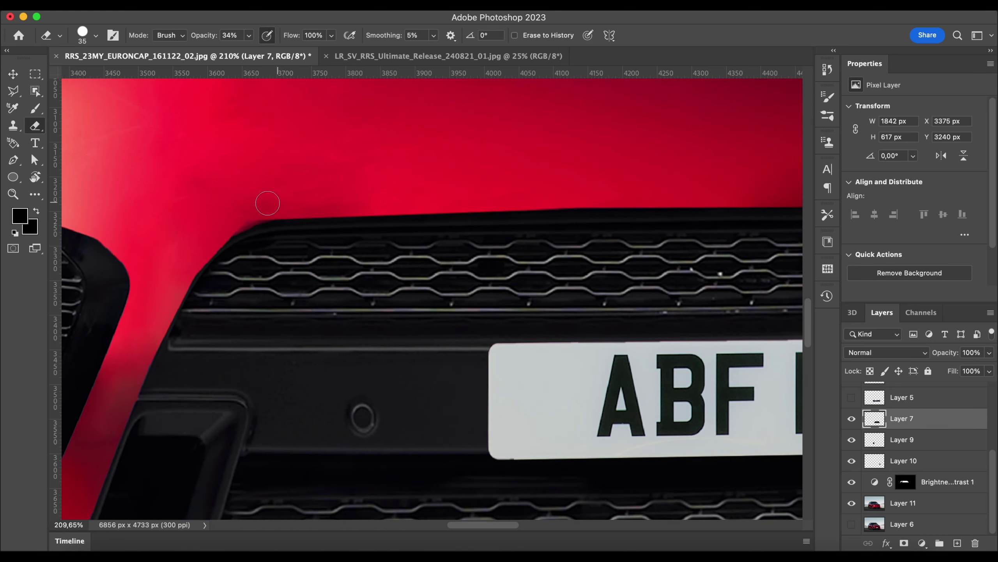
scroll(208, 253, "left", 3)
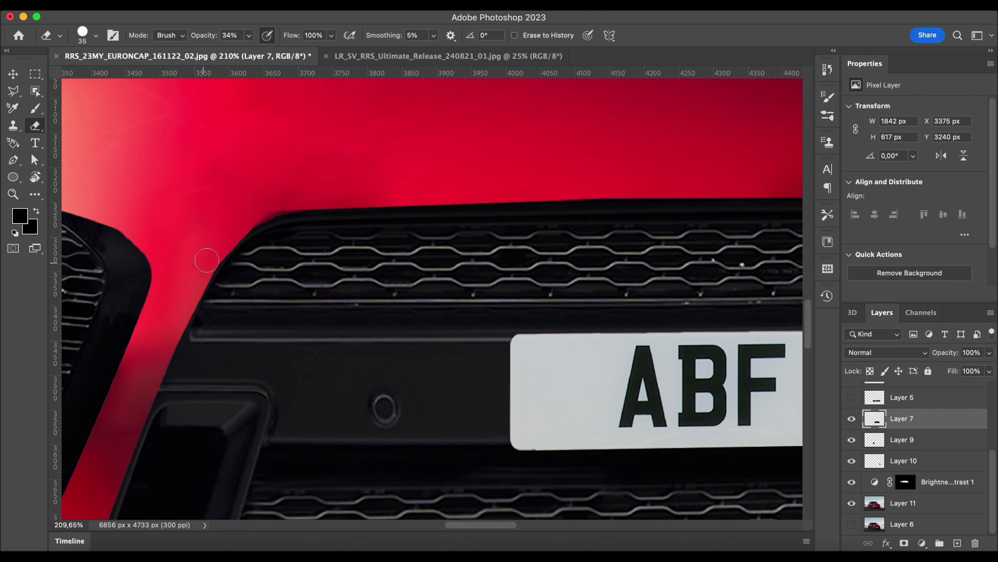
scroll(207, 260, "right", 15)
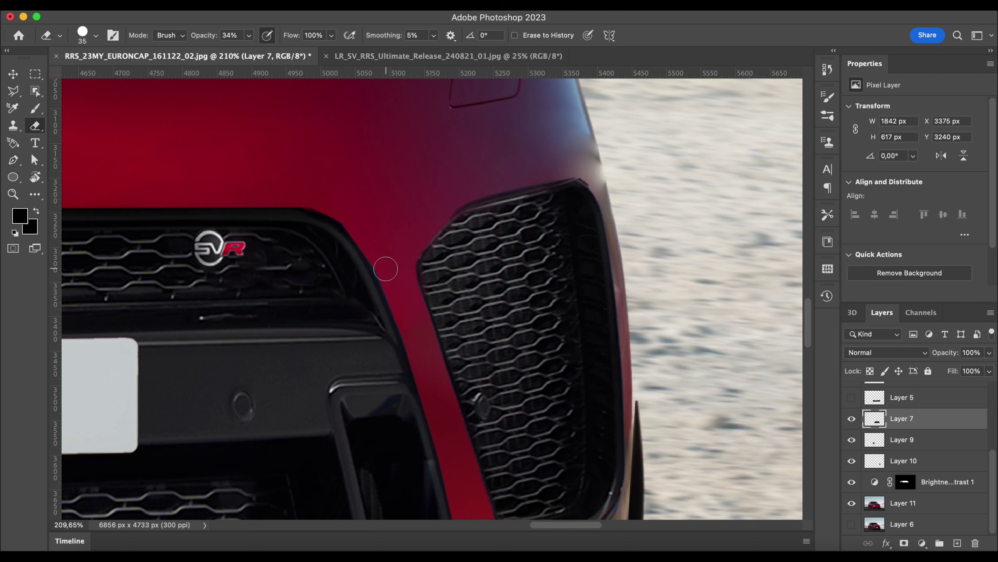
scroll(380, 256, "down", 8)
Warp the lower grille on Layer 7, pulling its lower left corner outward over the bright remnant on the bumper.
scroll(446, 345, "left", 20)
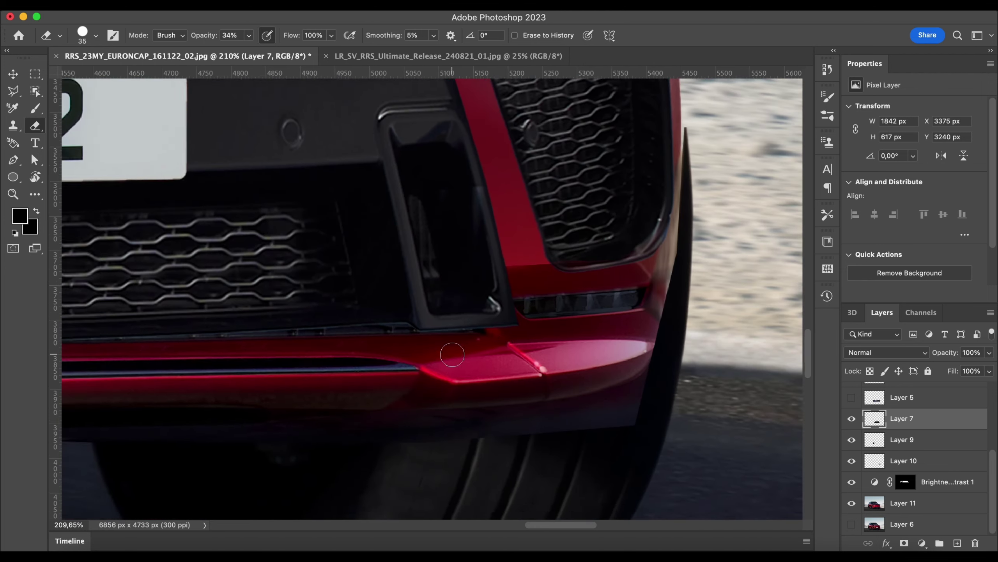
key("v")
key("super+t")
right_click(449, 215)
left_click(470, 322)
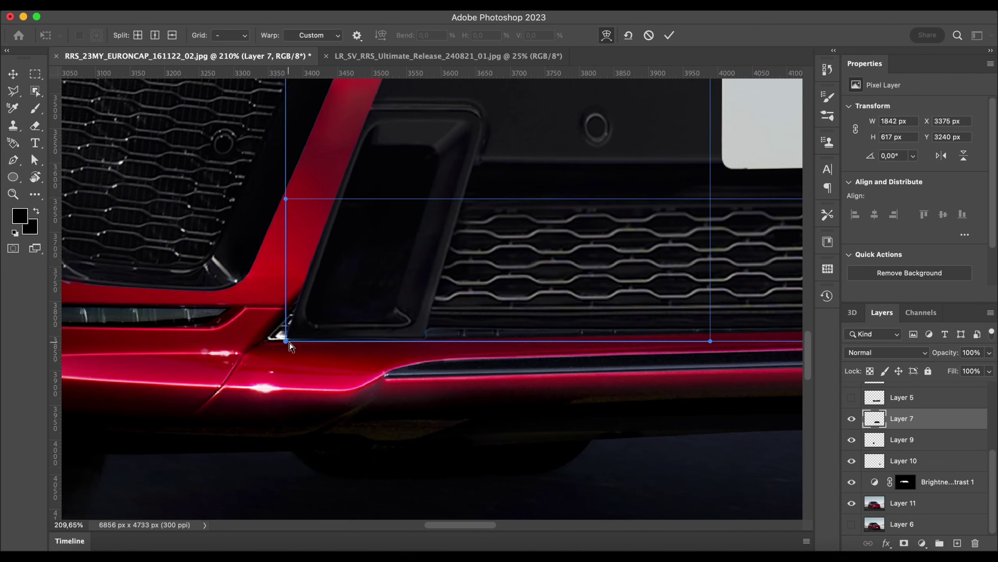
left_click_drag(285, 339, 267, 343)
Warp the lower grille's lower right corner slightly inward and down to fit the bumper lip.
scroll(485, 350, "right", 15)
scroll(487, 354, "right", 6)
left_click_drag(629, 341, 600, 349)
scroll(591, 352, "down", 10)
scroll(591, 352, "up", 8)
scroll(591, 351, "up", 4)
scroll(606, 313, "down", 4)
scroll(607, 314, "right", 6)
scroll(599, 349, "left", 20)
scroll(599, 350, "left", 6)
Refine the warp along the grille's bottom edge and lower left corner, and apply the transformation.
left_click_drag(463, 317, 453, 326)
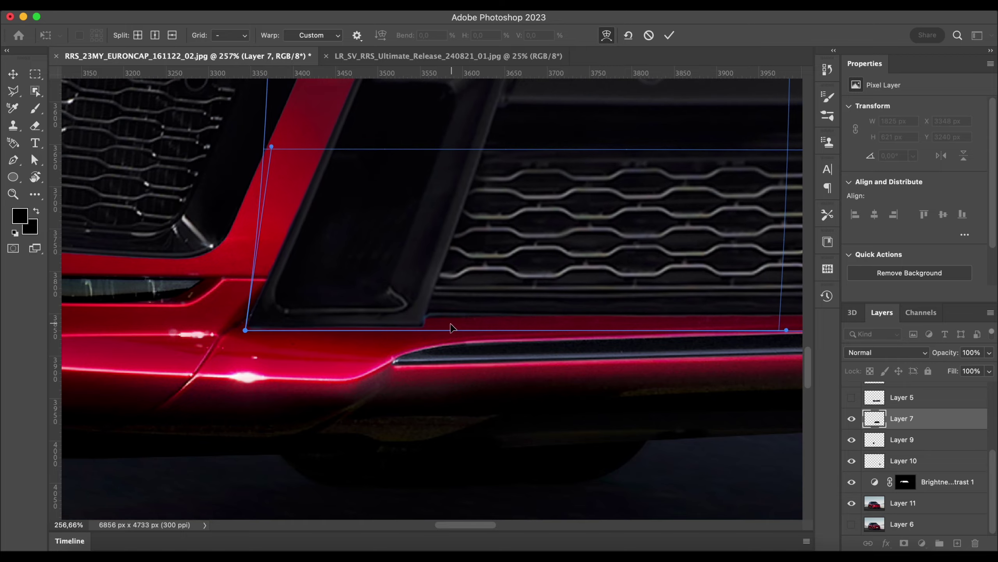
left_click_drag(245, 331, 241, 328)
scroll(241, 329, "down", 12)
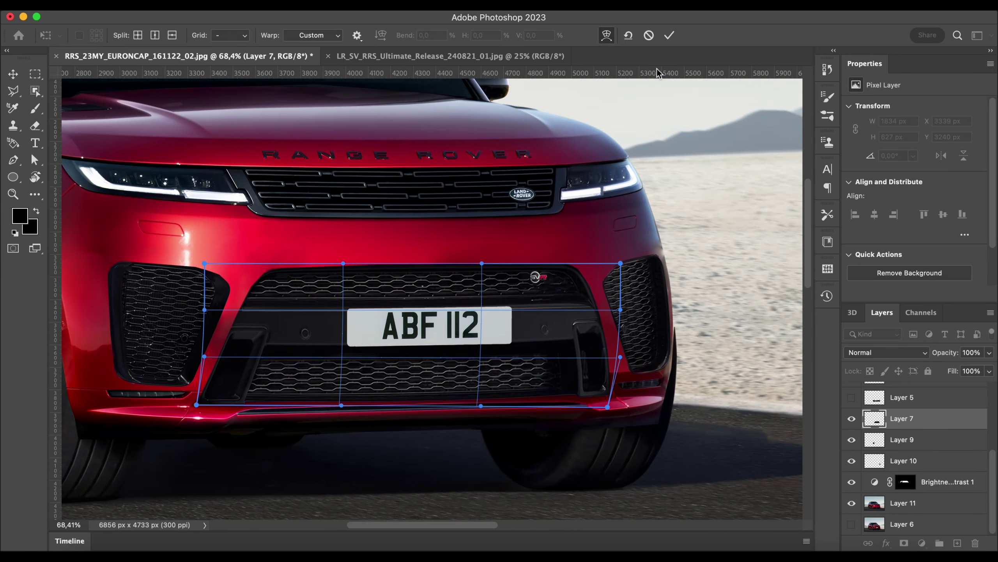
left_click(669, 35)
Load the side vent's outline on Layer 13 as a selection and darken its upper-edge highlight with a 9 px black brush at 10% opacity.
scroll(550, 197, "left", 10)
scroll(523, 213, "up", 10)
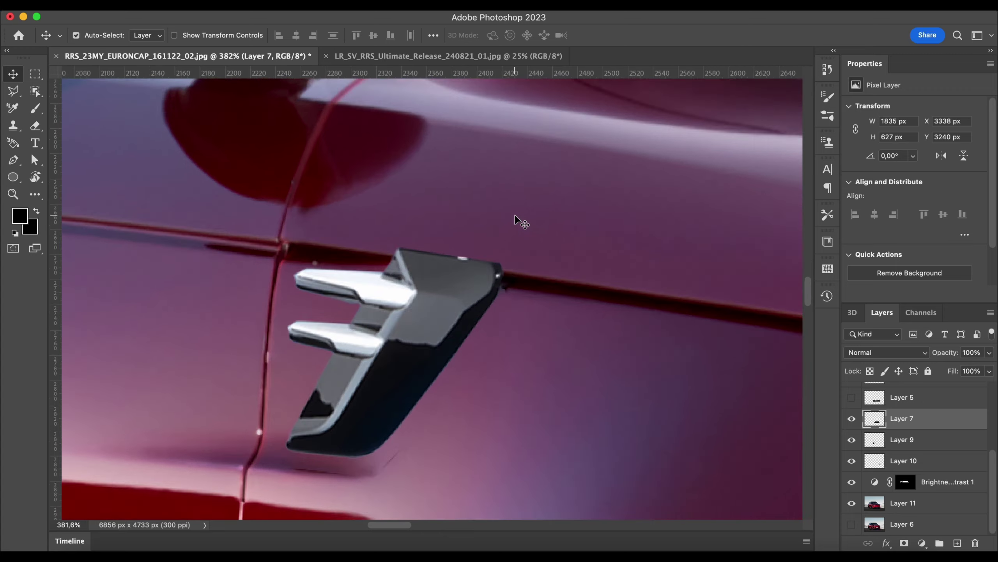
left_click(444, 298)
key("b")
left_click(96, 35)
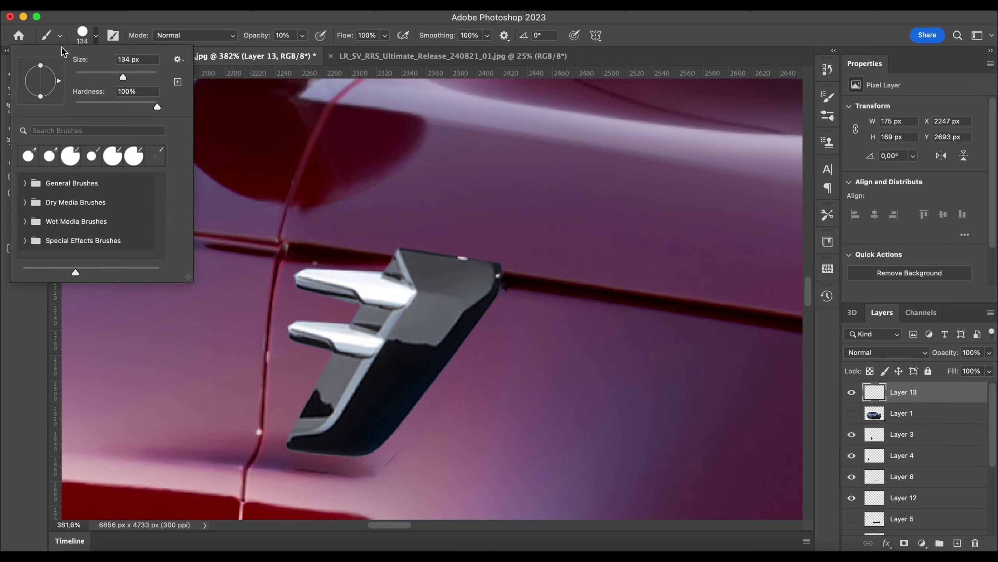
key("Return")
scroll(463, 261, "up", 3)
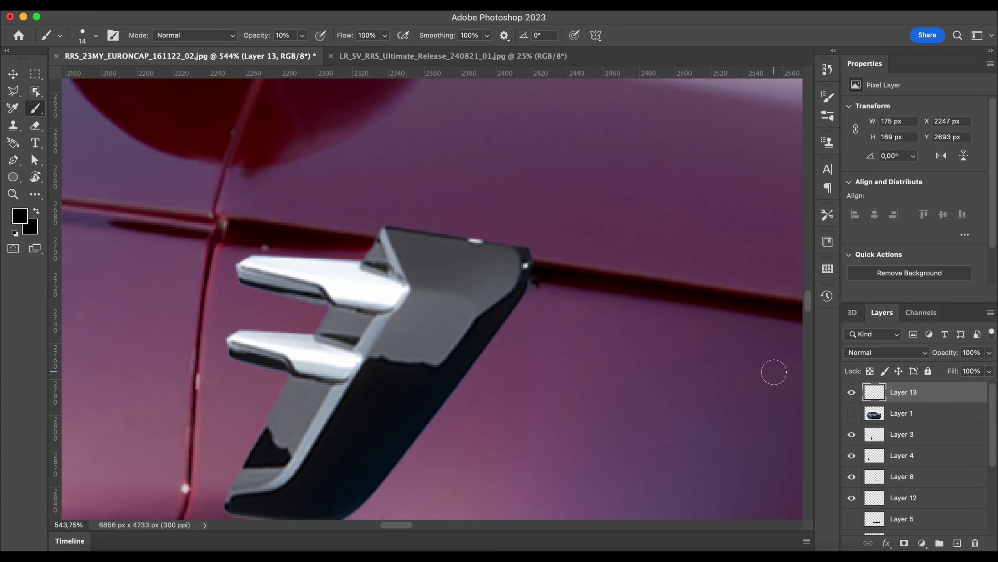
left_click(874, 434, "super")
scroll(450, 225, "up", 5)
left_click(83, 35)
left_click_drag(79, 75, 77, 75)
key("Return")
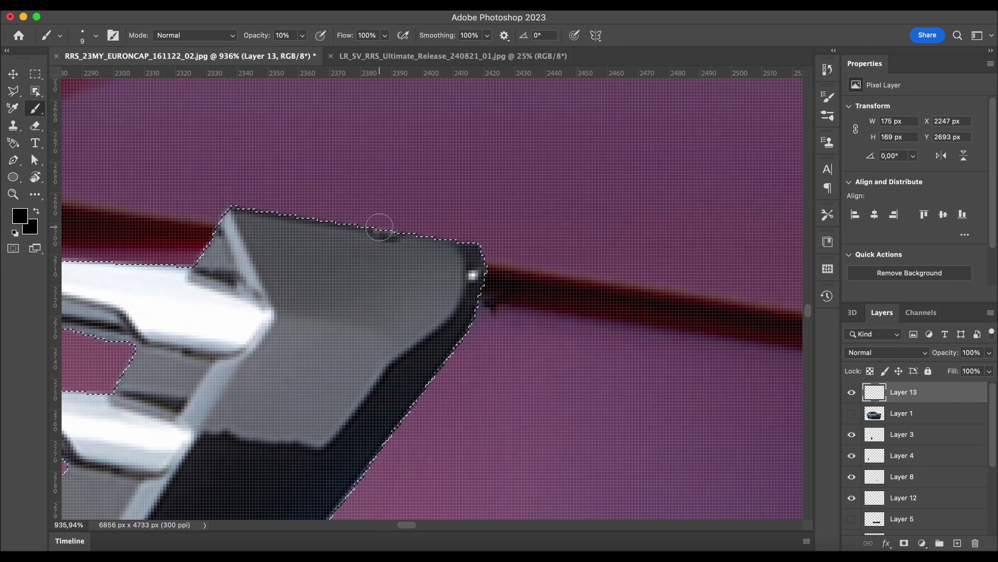
Drop the vent selection and outline the thin white sliver between the side sill and the front wheel with the Polygonal Lasso.
scroll(475, 278, "down", 10)
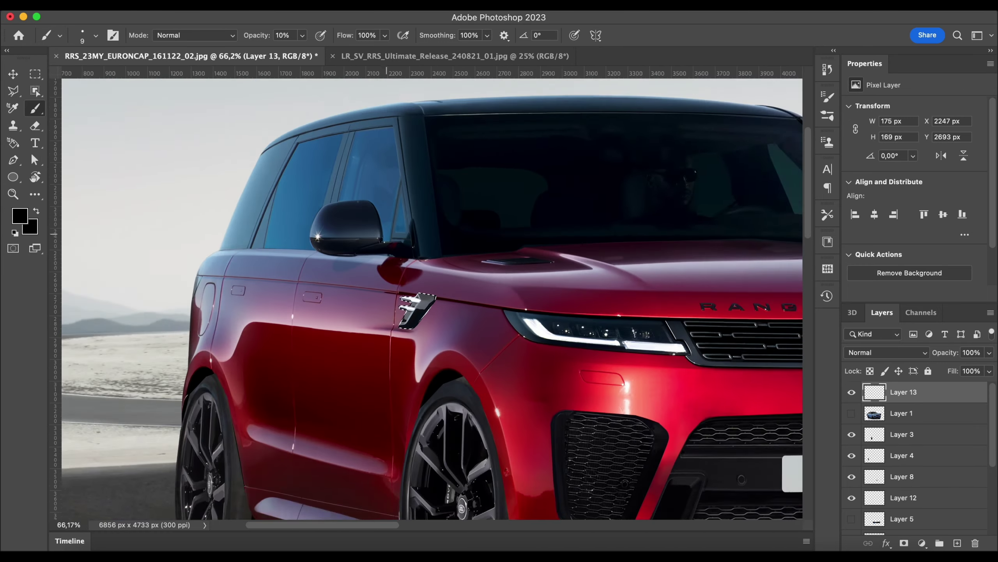
key("m")
scroll(249, 395, "up", 8)
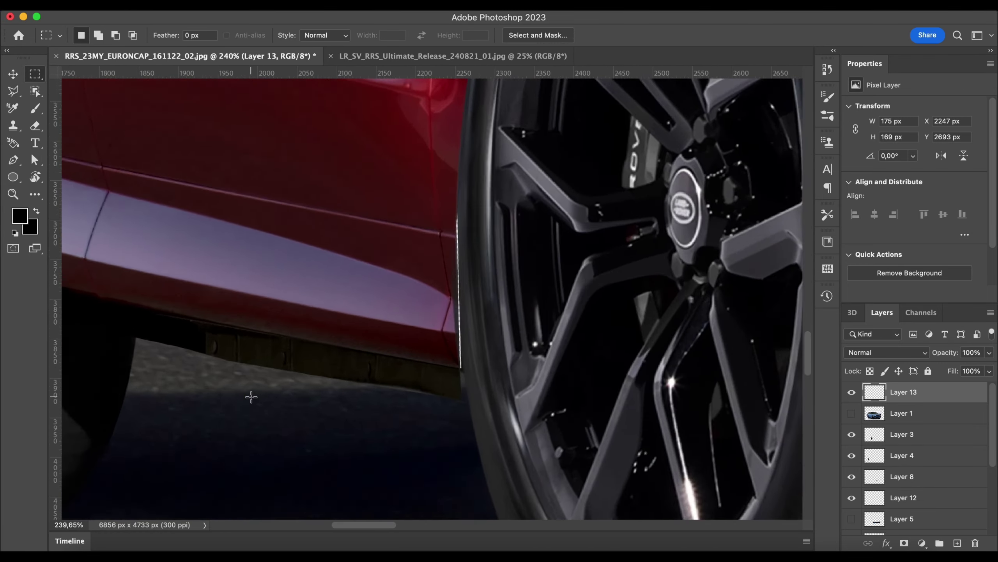
scroll(473, 406, "up", 2)
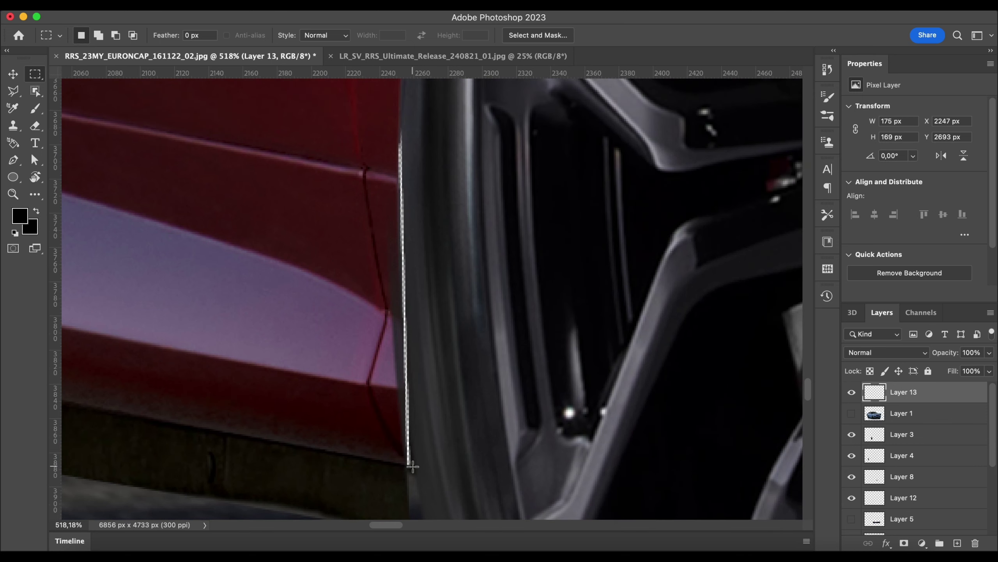
key("ctrl+d")
key("l")
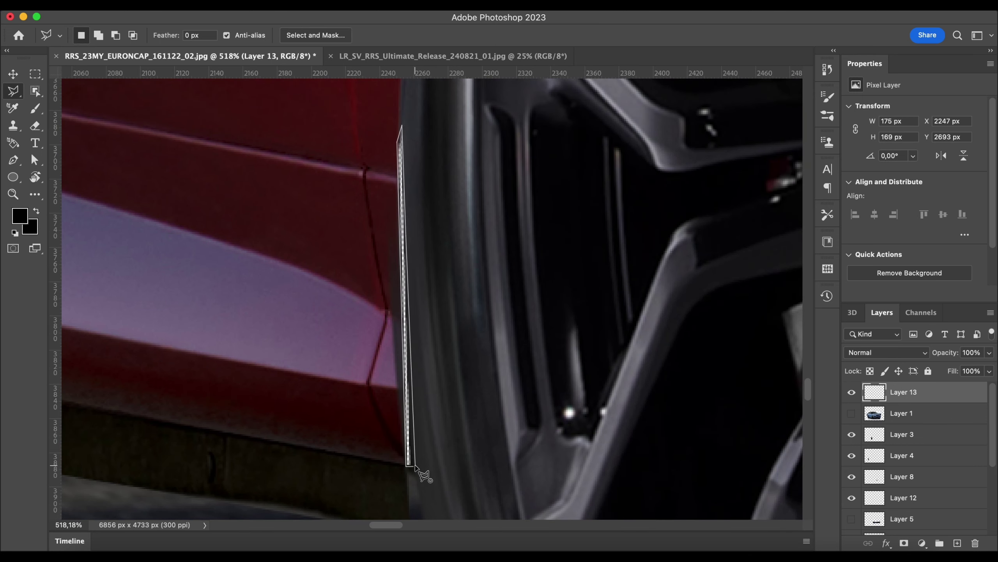
left_click(414, 465)
left_click(128, 6)
left_click(163, 228)
left_click(500, 224)
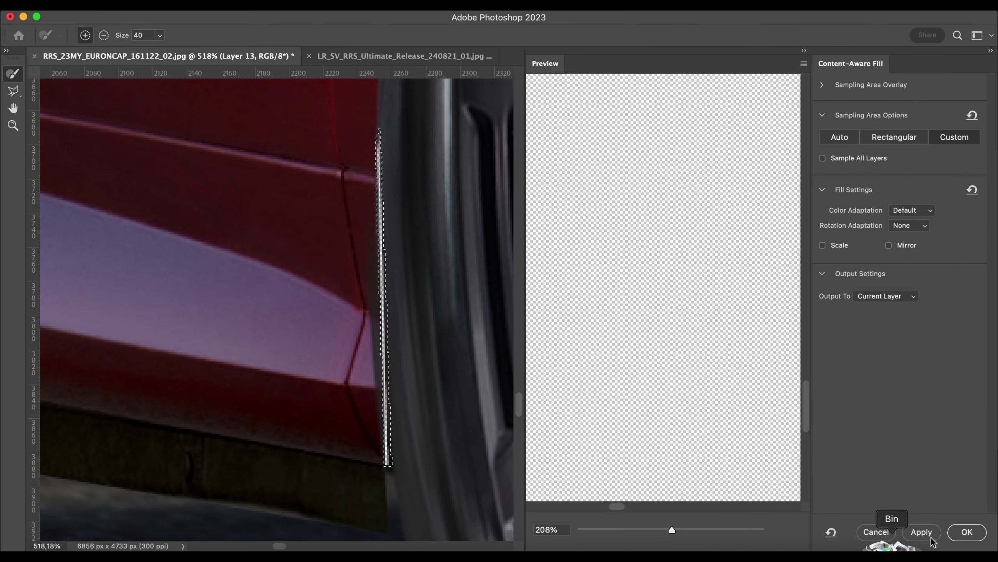
left_click(876, 531)
Remove the selected white sliver beside the front wheel with Content-Aware Fill on Layer 11.
left_click(918, 502)
left_click(128, 6)
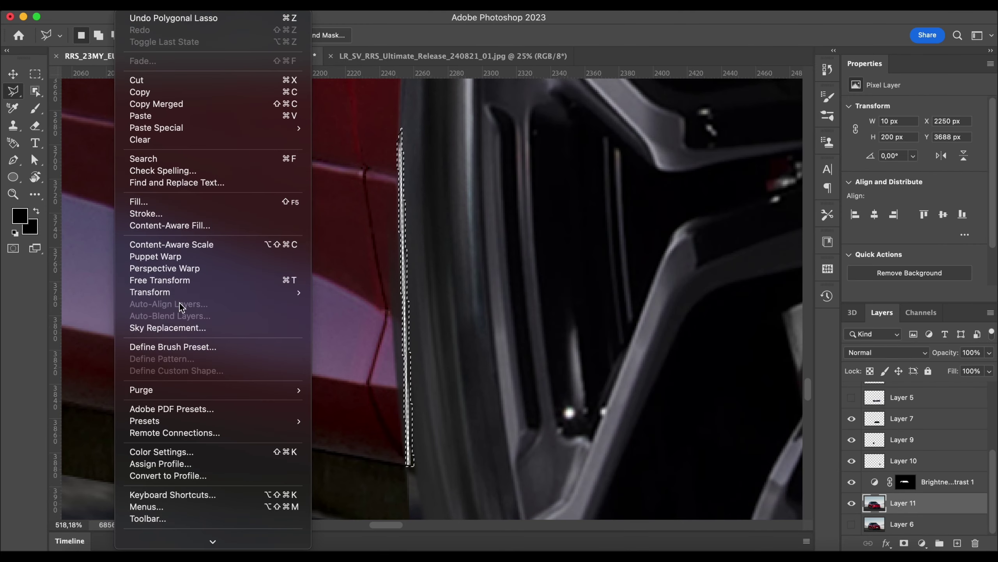
left_click(180, 226)
key("Return")
scroll(552, 394, "left", 10)
scroll(549, 392, "down", 3)
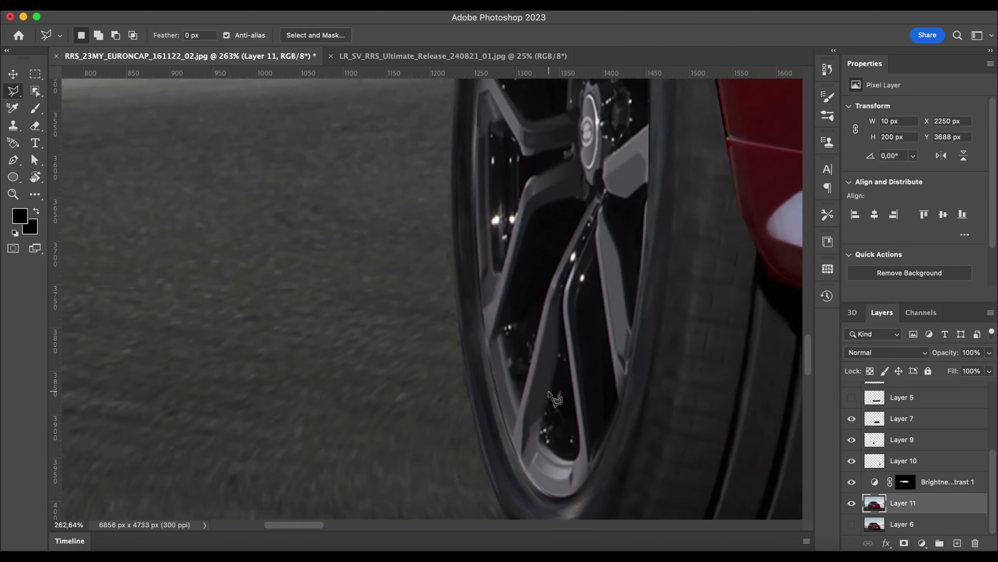
scroll(550, 392, "down", 15)
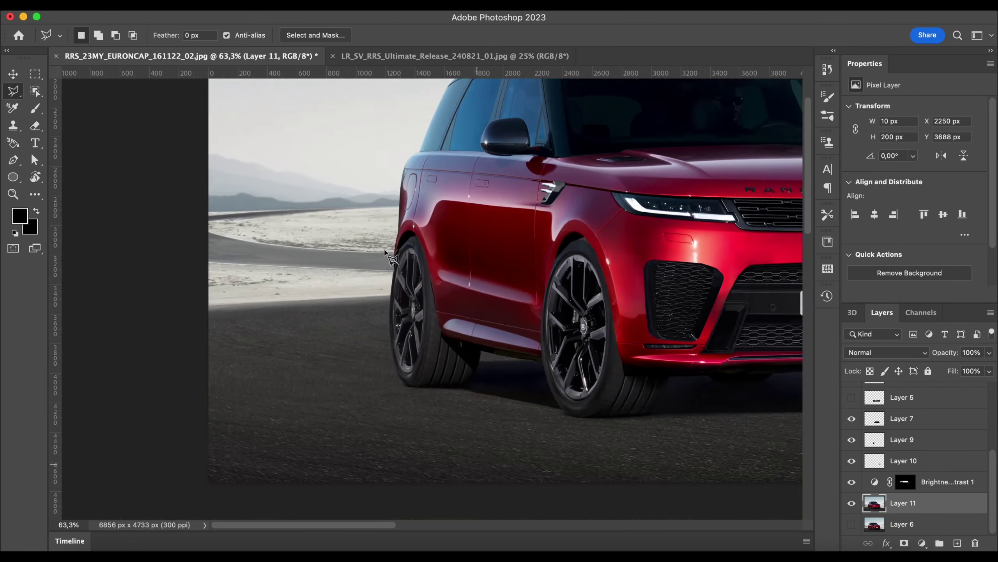
left_click(397, 264)
scroll(398, 264, "down", 3)
left_click(36, 76)
left_click(134, 165)
scroll(756, 428, "down", 3)
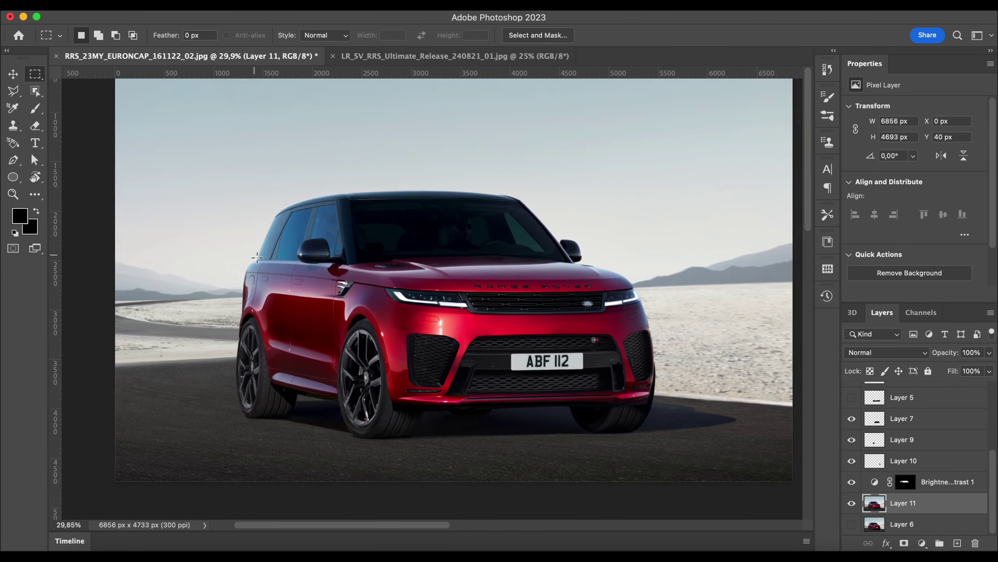
Set the opacity of Layer 7, Layer 9 and Layer 10 together to 97%.
scroll(756, 428, "up", 1)
scroll(735, 393, "up", 2)
left_click(903, 460)
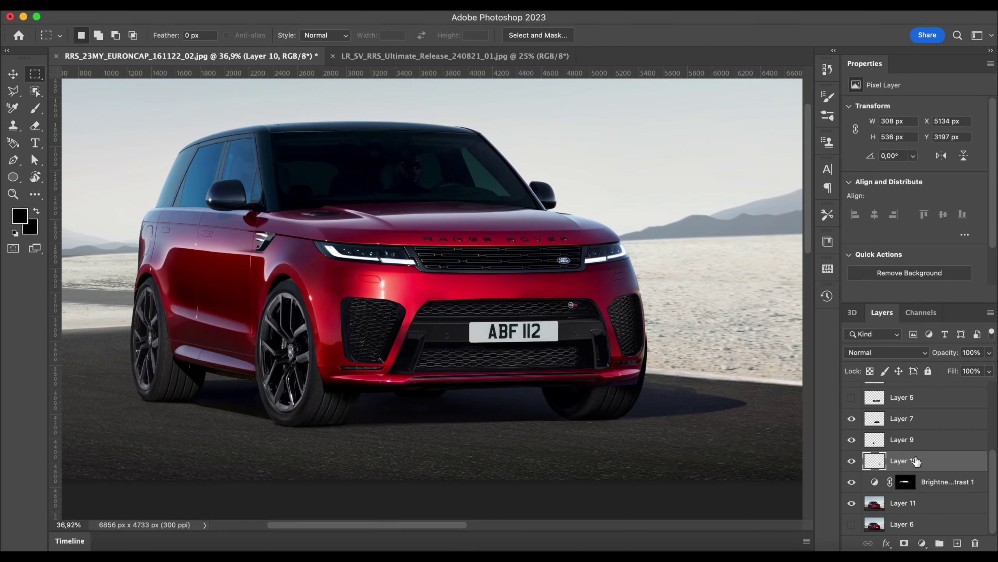
left_click(902, 418, "shift")
left_click(886, 352)
left_click(993, 352)
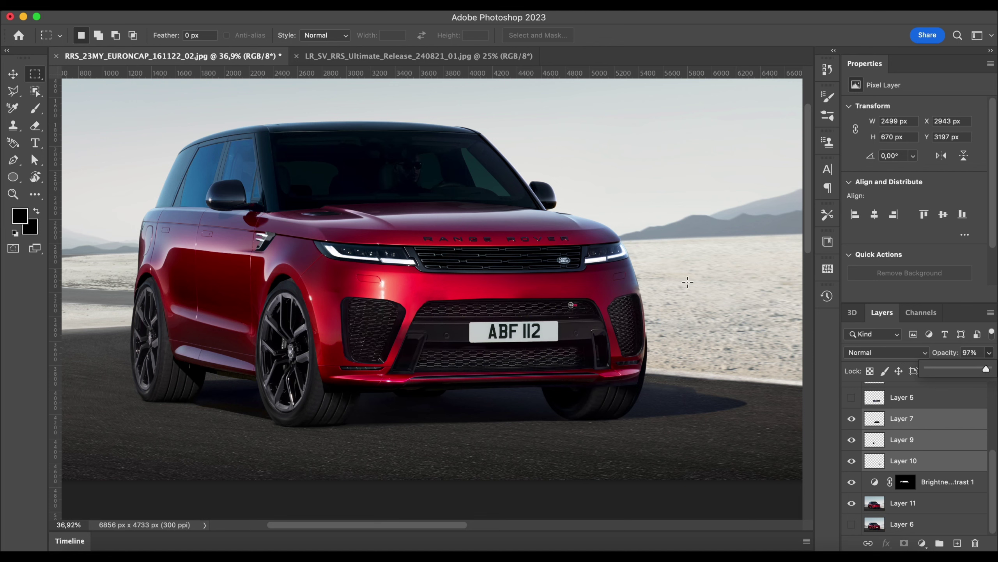
Set up the Blur tool with a 182 px brush at 24% strength for softening Layer 10.
left_click(36, 197)
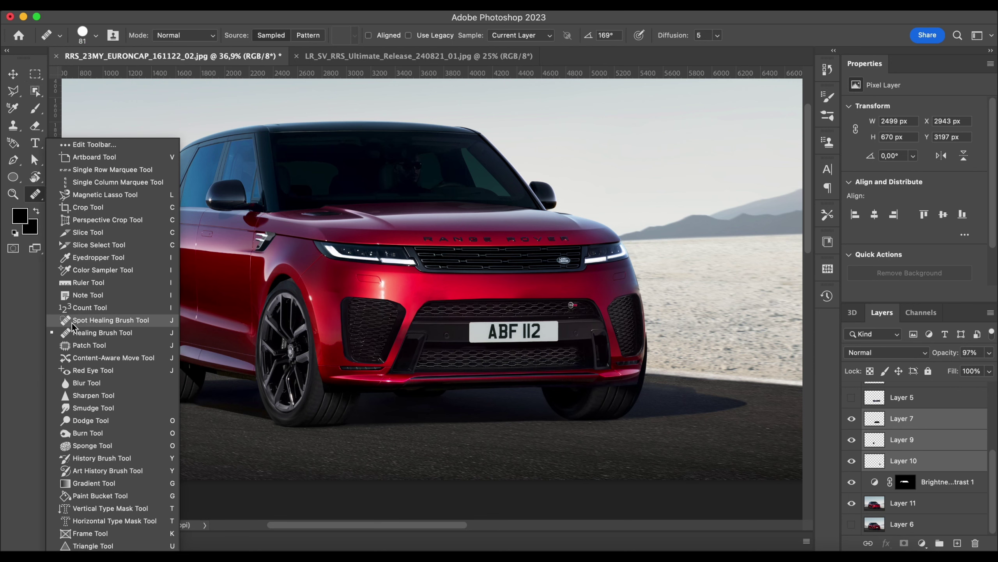
left_click(82, 385)
left_click(96, 36)
left_click(116, 75)
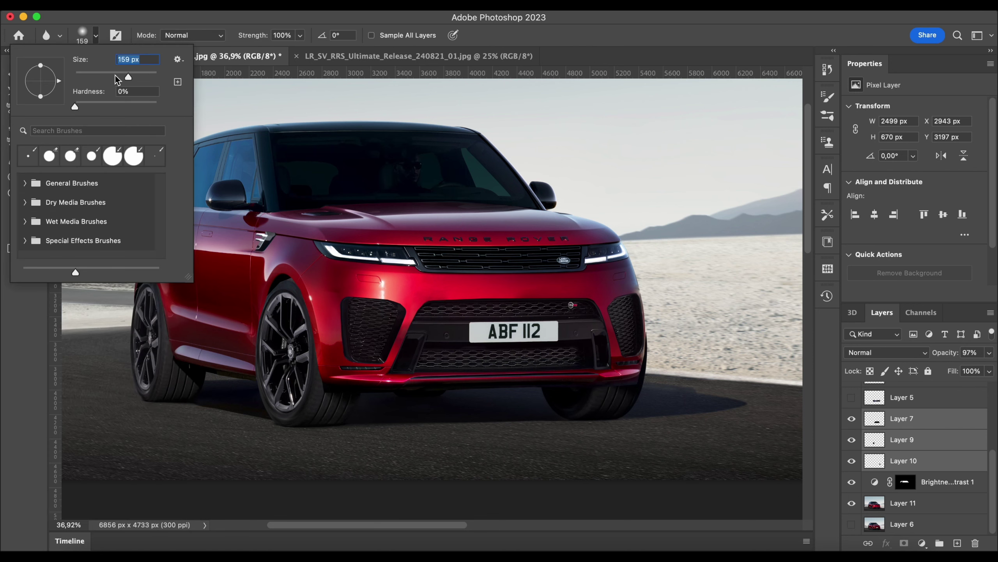
left_click(916, 461)
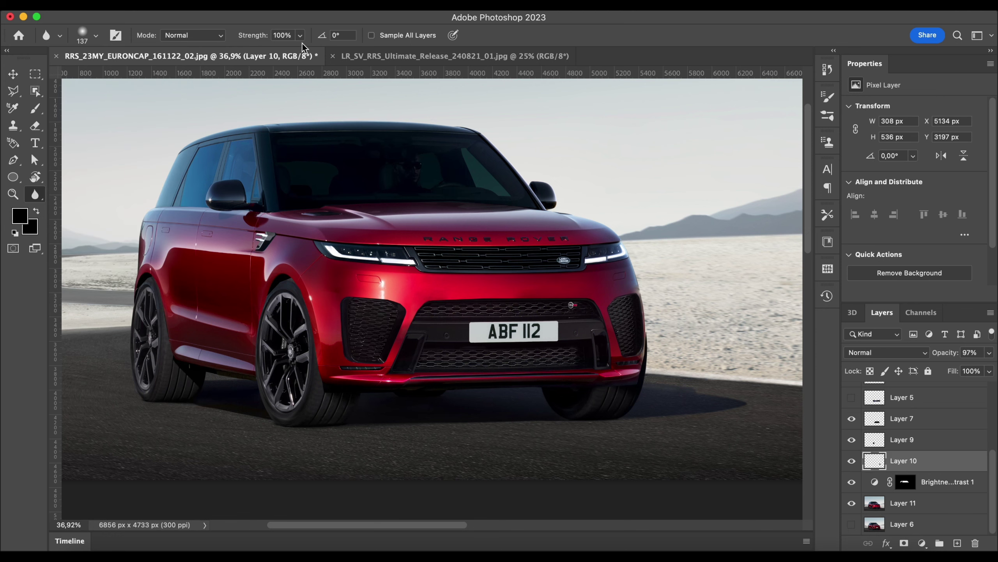
left_click(95, 35)
left_click(132, 76)
left_click(423, 302)
left_click(300, 35)
left_click_drag(297, 50, 310, 50)
left_click(466, 300)
Soften the edges of the two outer bumper intakes on Layer 9 and Layer 10 with the Blur tool.
left_click(864, 434)
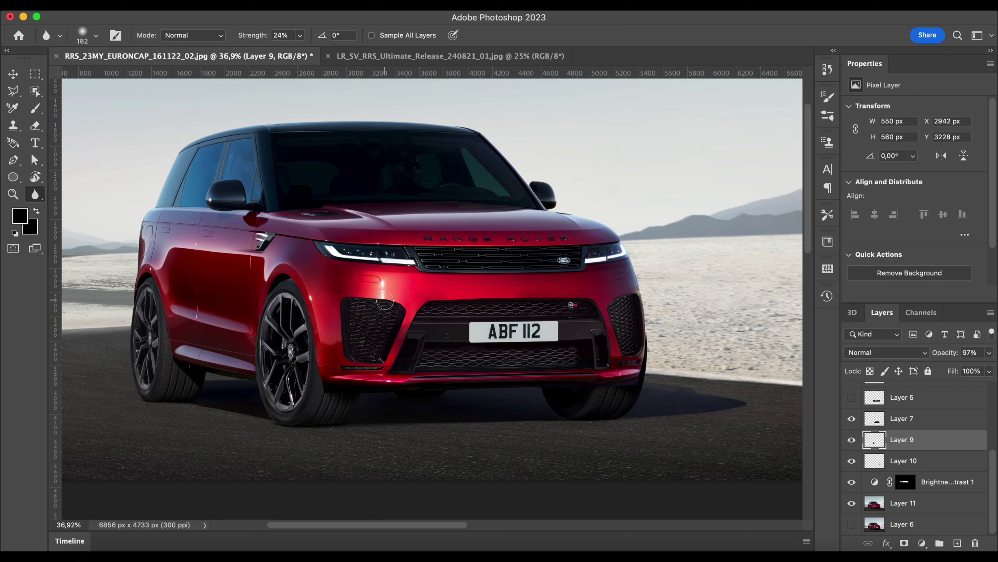
left_click(900, 458)
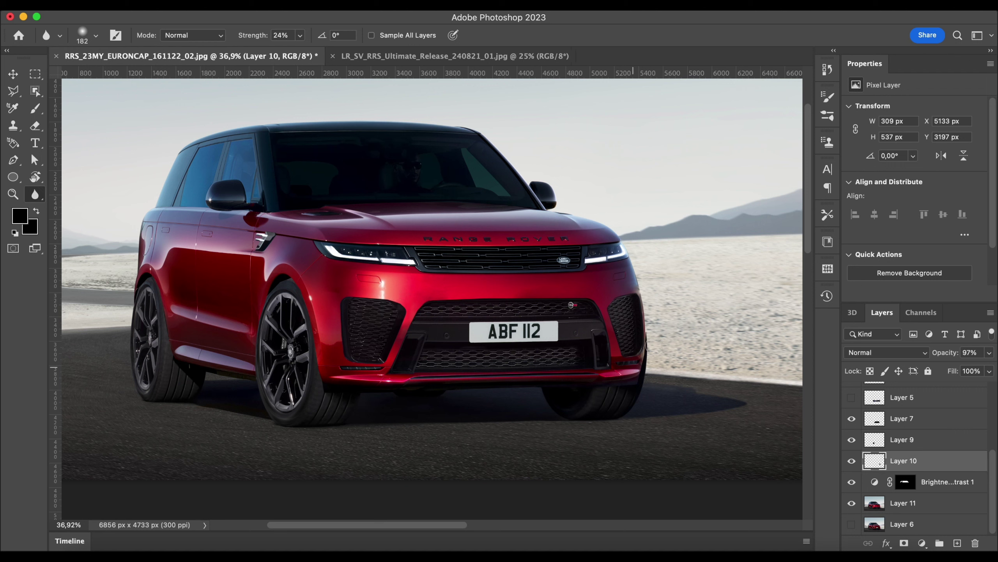
scroll(606, 294, "down", 3)
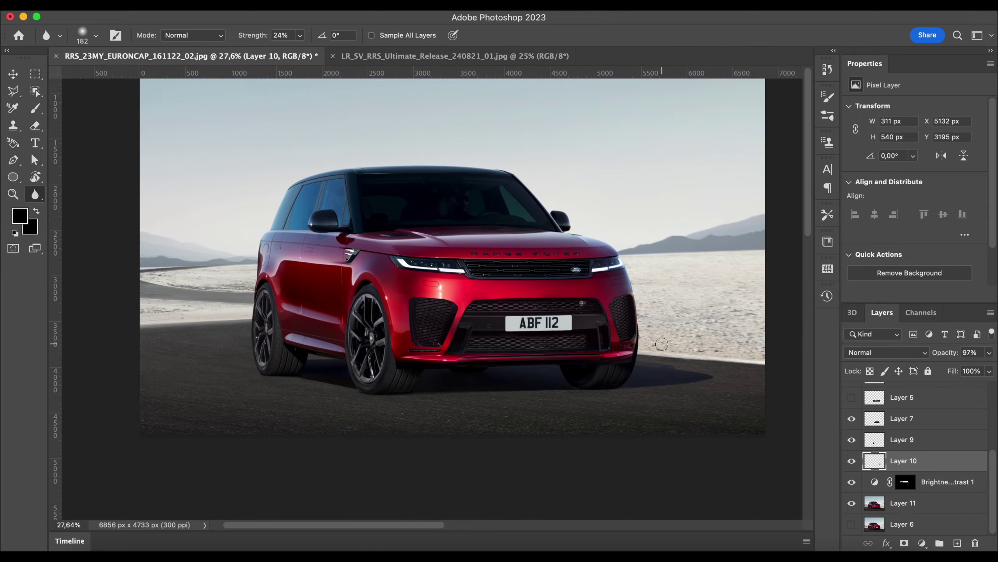
Delete the hidden Layer 5 and move Layer 13 below the hidden Layer 1.
scroll(914, 448, "up", 2)
left_click(900, 450)
key("Delete")
scroll(889, 436, "up", 4)
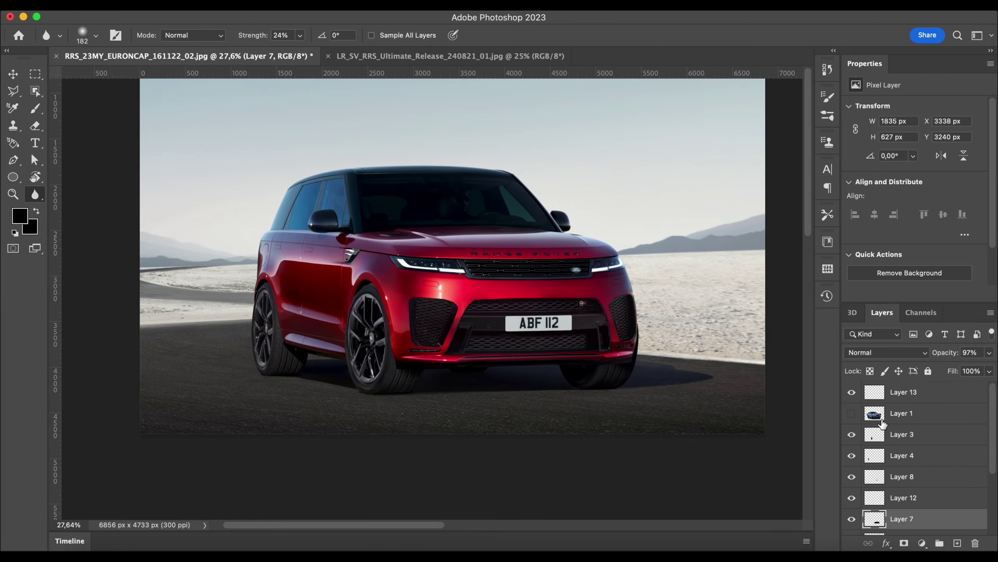
left_click(893, 416)
left_click(851, 415)
left_click(852, 415)
left_click_drag(912, 394, 915, 416)
Merge all layers from Layer 13 down to Layer 11 into one layer, leaving Layer 1 and Layer 6 separate.
scroll(914, 448, "down", 5)
left_click(904, 505, "shift")
right_click(903, 505)
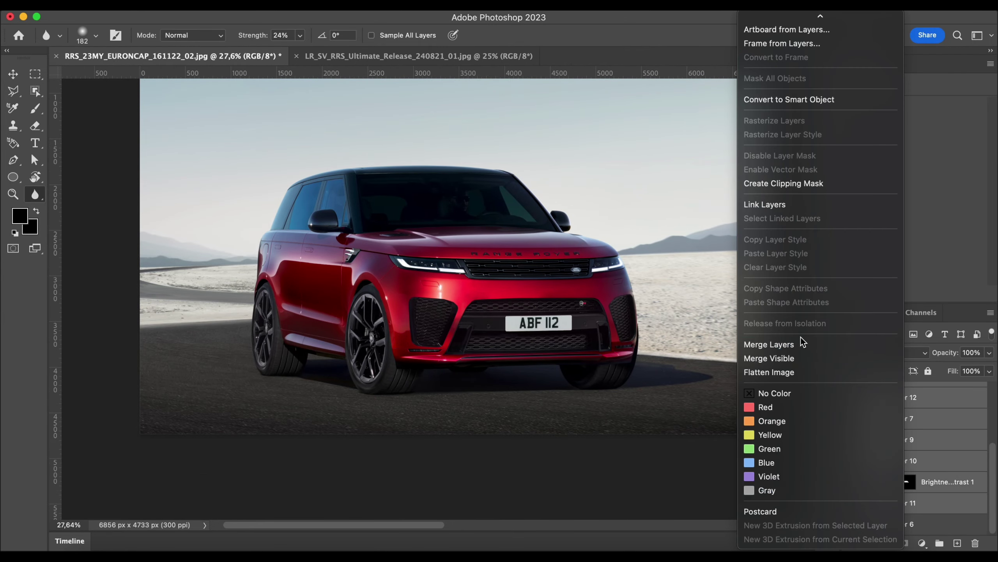
left_click(802, 344)
Add a Hue/Saturation adjustment layer above the merged car and target the Magentas by sampling the bodywork.
scroll(527, 293, "up", 1)
left_click(16, 75)
left_click(922, 543)
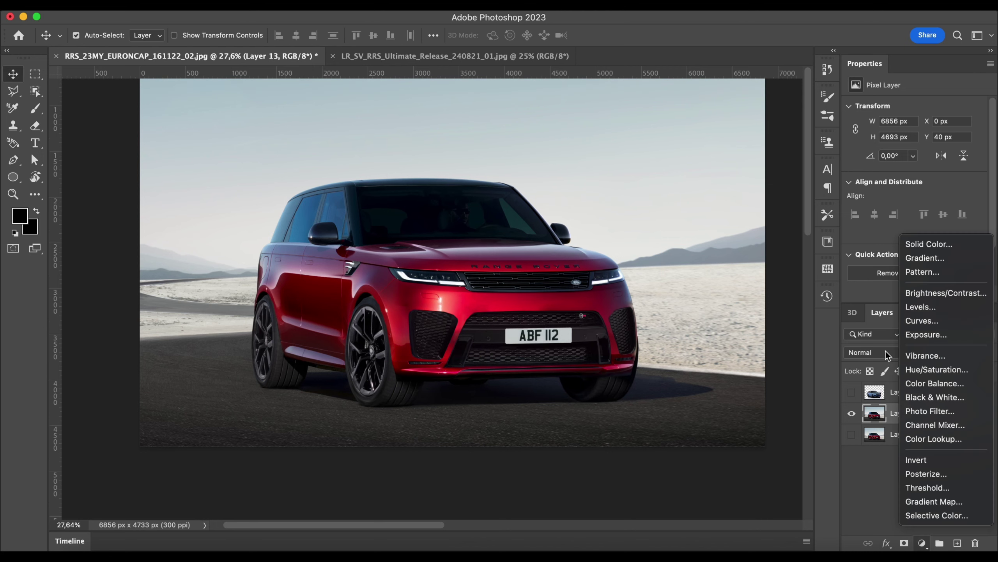
left_click(940, 372)
left_click(855, 126)
left_click(371, 275)
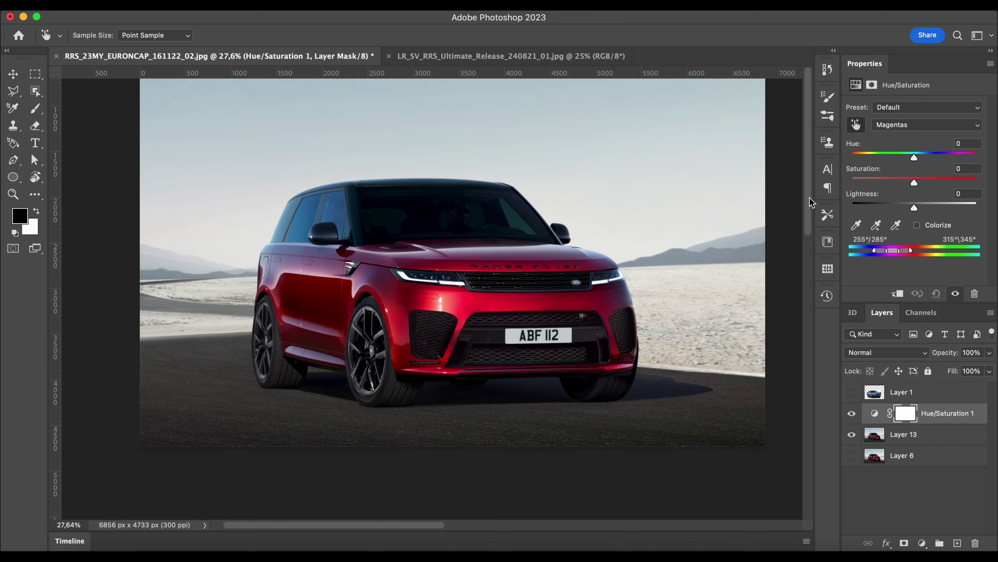
Exaggerate the Magentas with hue +180, saturation +100 and lightness +5, and widen the affected range to 202°/213° and 334°/34° to cover the bodywork.
left_click_drag(914, 156, 983, 156)
left_click_drag(914, 181, 986, 180)
left_click_drag(915, 207, 918, 207)
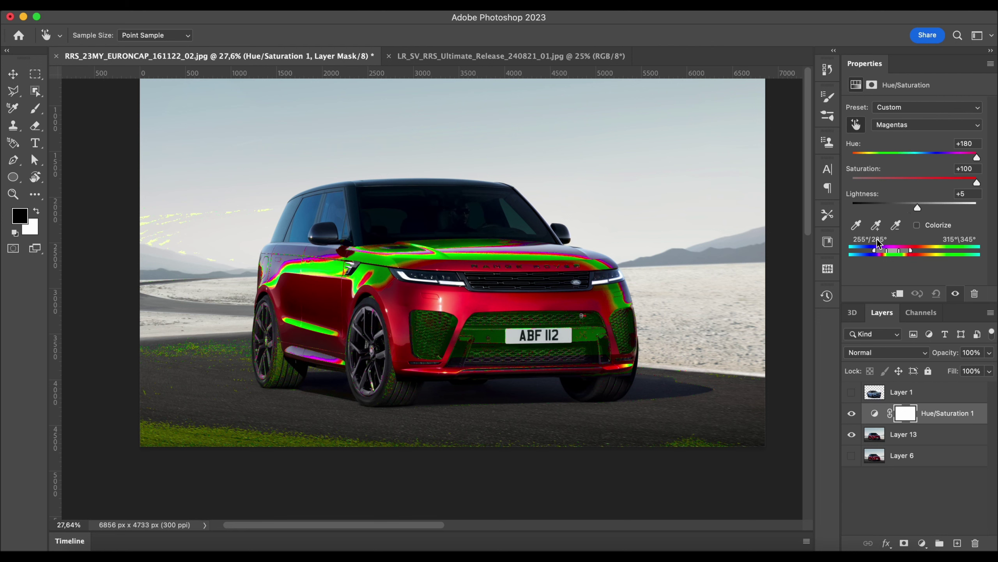
mouse_move(875, 250)
left_mouse_down()
mouse_move(928, 250)
mouse_move(856, 250)
left_mouse_up()
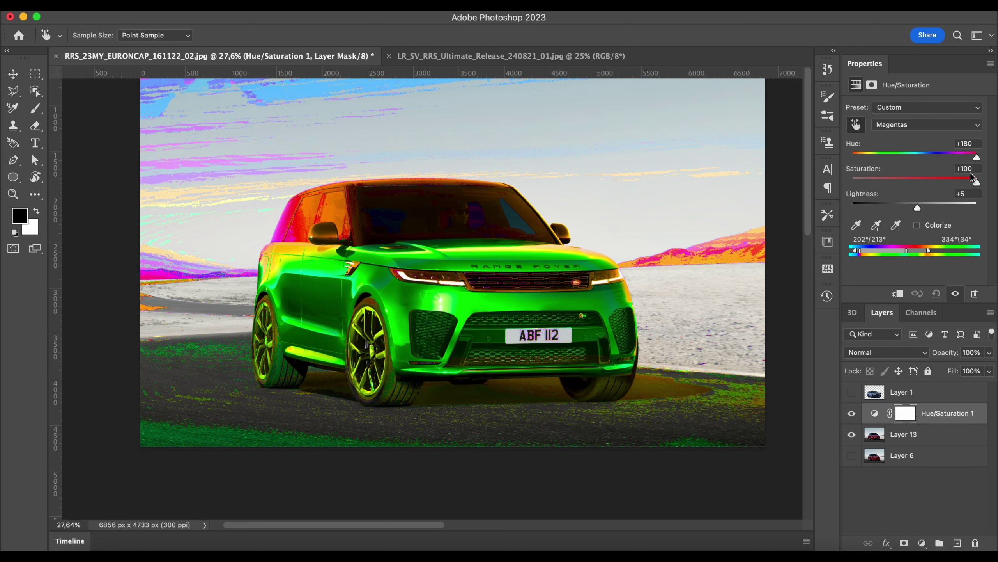
Reset the exaggerated Magentas settings and recolour the bodywork with hue -167 and saturation -21.
type("0")
key("Tab")
type("0")
key("Tab")
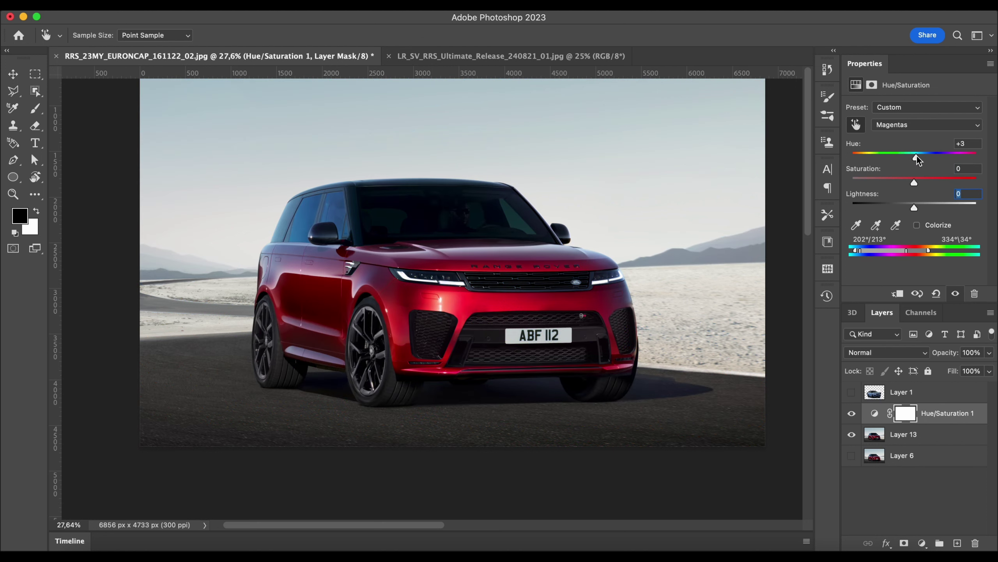
left_click_drag(917, 156, 855, 156)
mouse_move(914, 182)
left_mouse_down()
mouse_move(937, 183)
mouse_move(901, 183)
left_mouse_up()
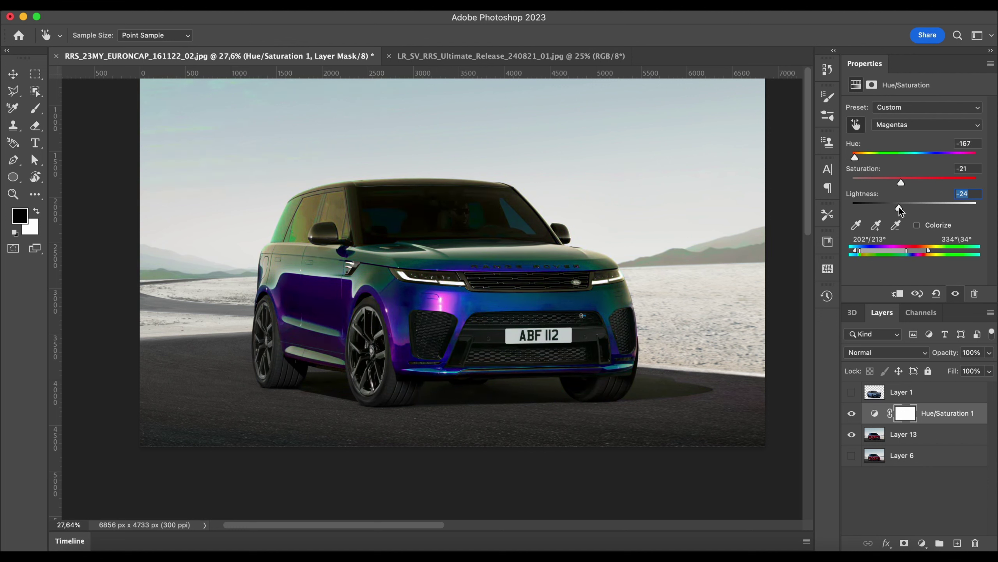